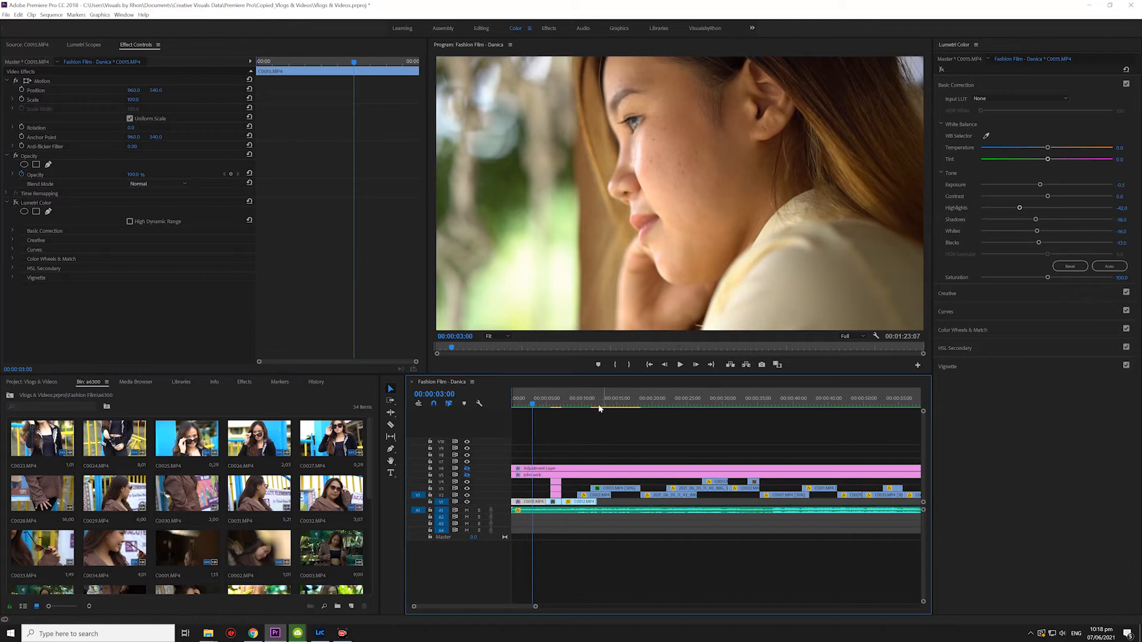
Step: Turn the Lumetri Color effect back on for the first timeline clip and lower its Temperature to about -3
{"action": "left_click", "coordinate": [16, 202]}
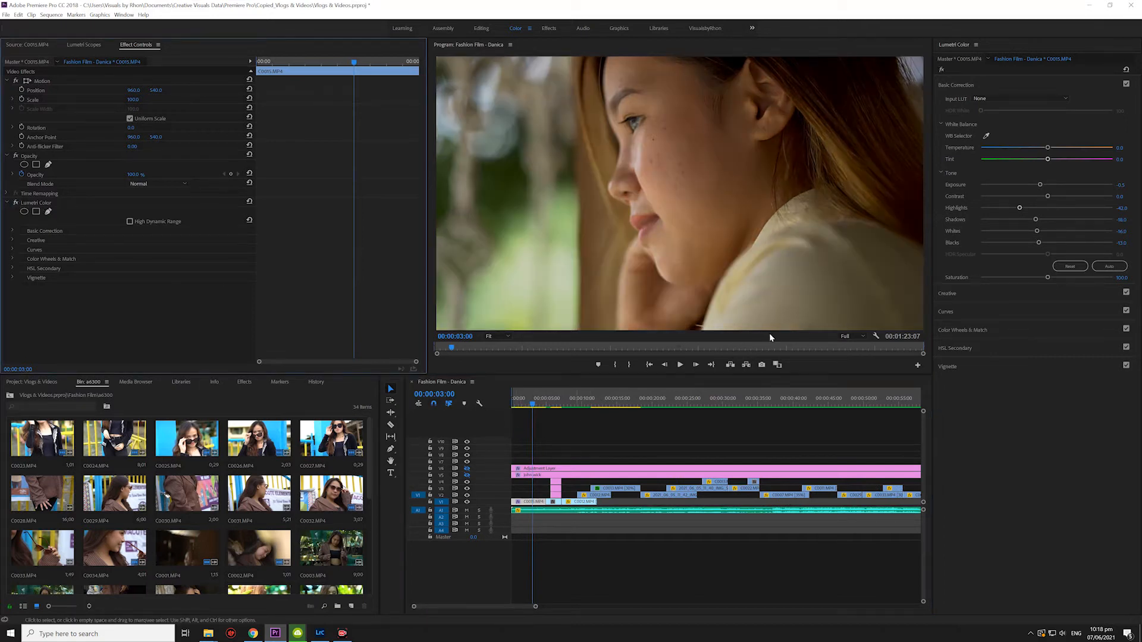
{"action": "left_click", "coordinate": [537, 504]}
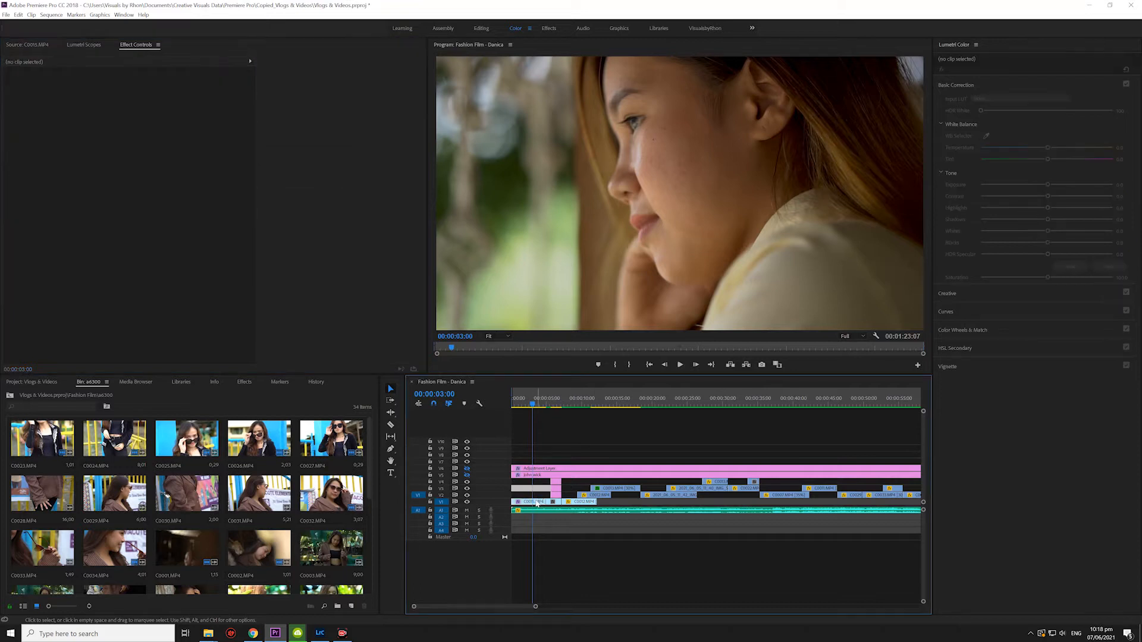
{"action": "left_click", "coordinate": [535, 503]}
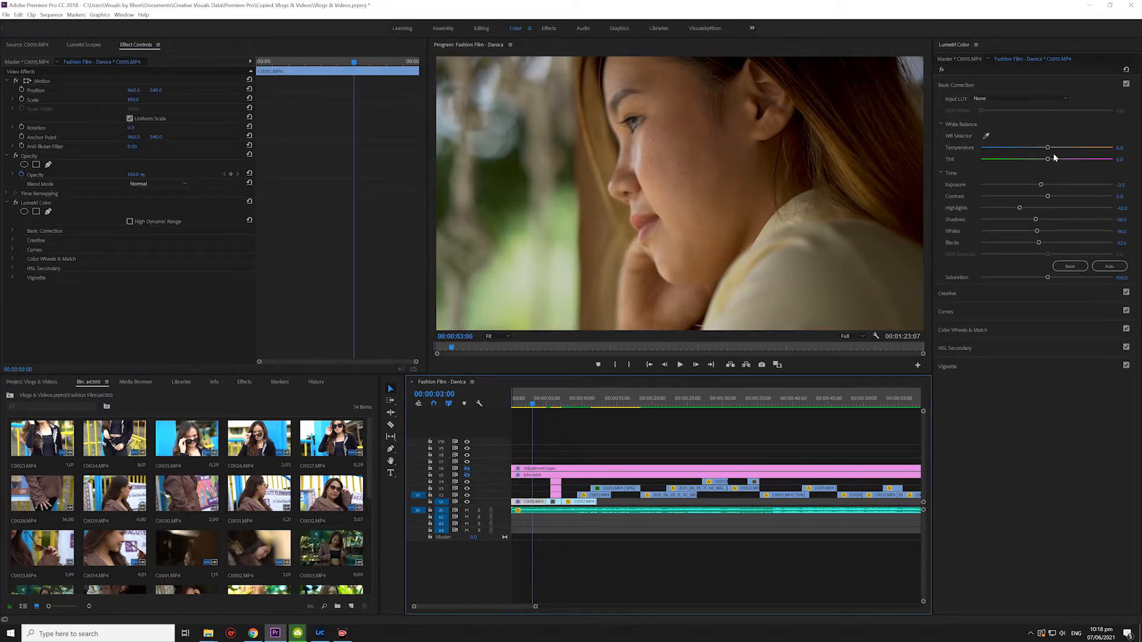
{"action": "left_click_drag", "start_coordinate": [1048, 150], "coordinate": [1045, 150]}
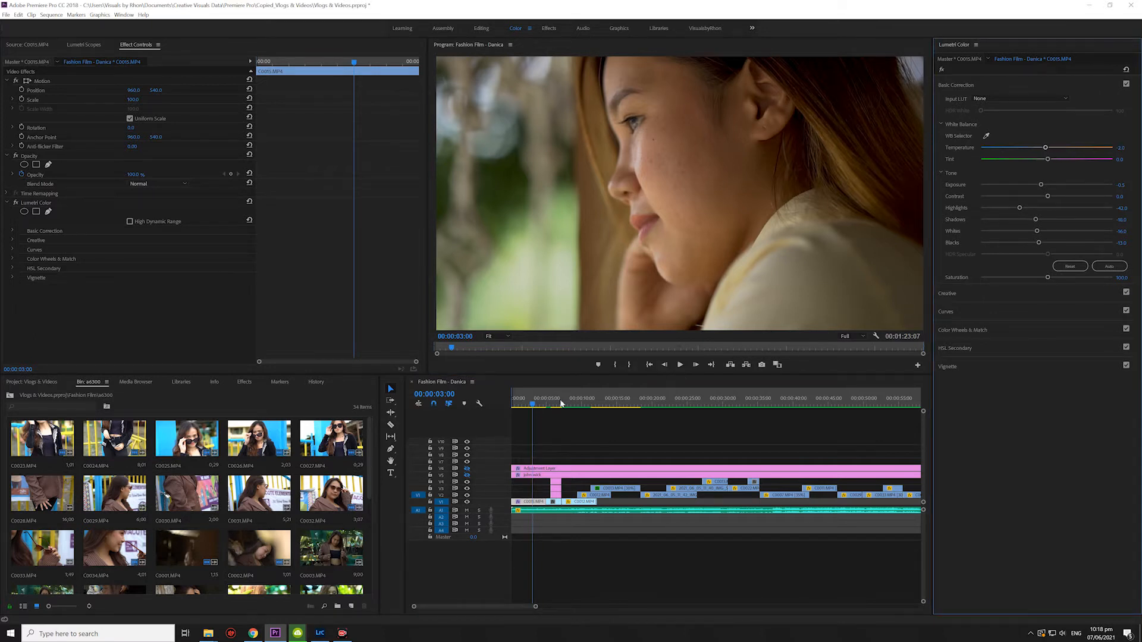
Step: Play back the first clip and compare its image with the Lumetri Color effect off and on
{"action": "left_click_drag", "start_coordinate": [533, 405], "coordinate": [487, 409]}
{"action": "key", "text": "space"}
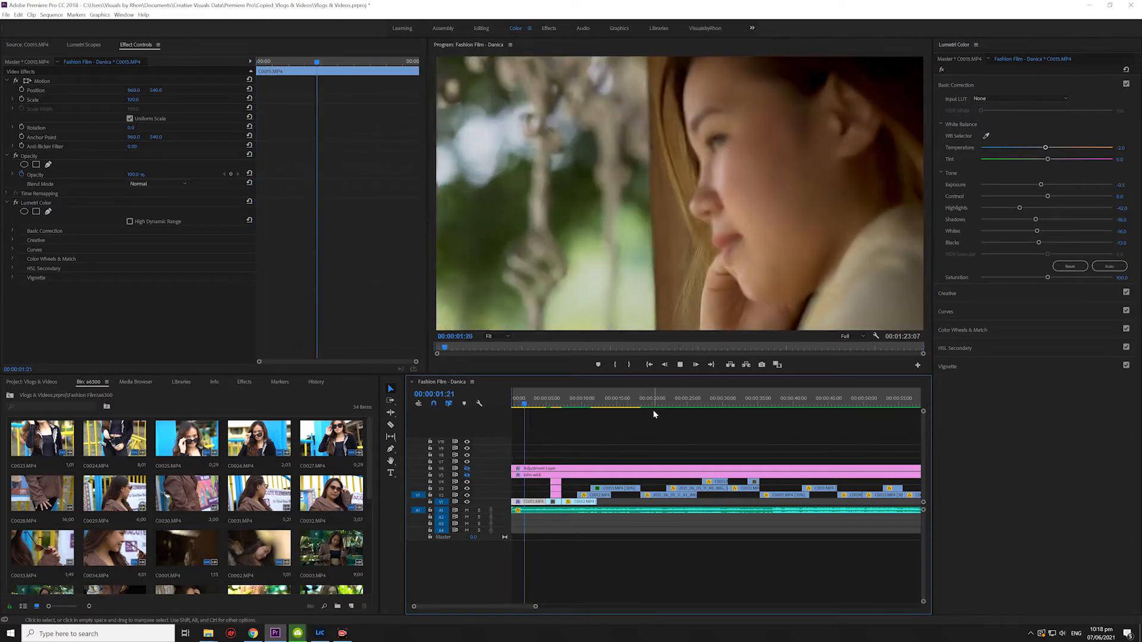
{"action": "key", "text": "space"}
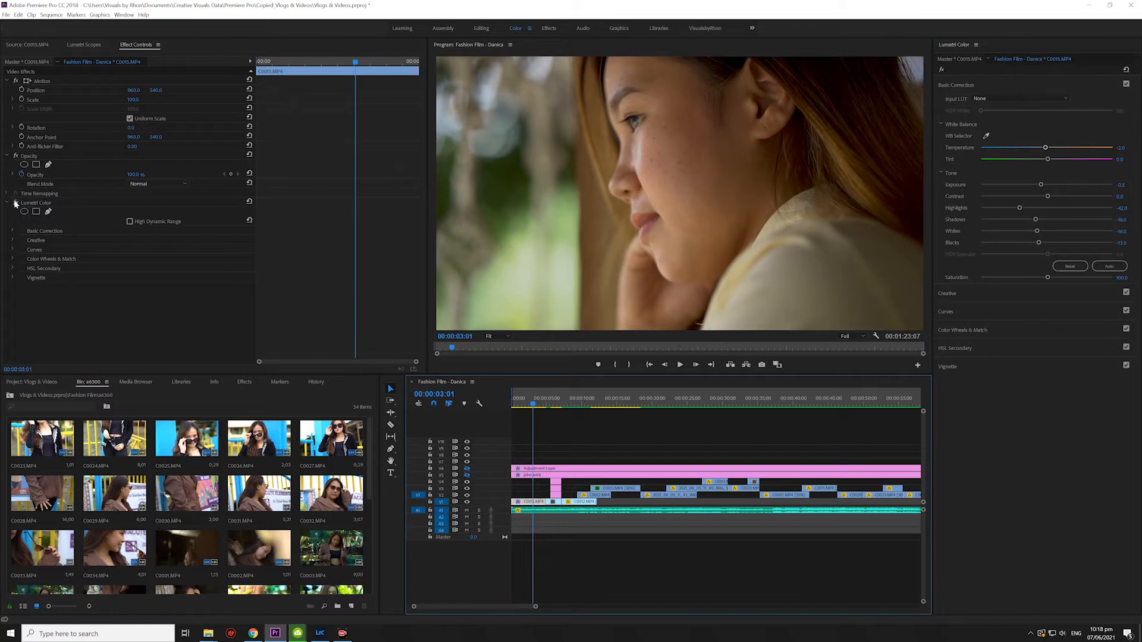
{"action": "left_click", "coordinate": [16, 203]}
{"action": "left_click", "coordinate": [16, 203]}
{"action": "left_click", "coordinate": [16, 203]}
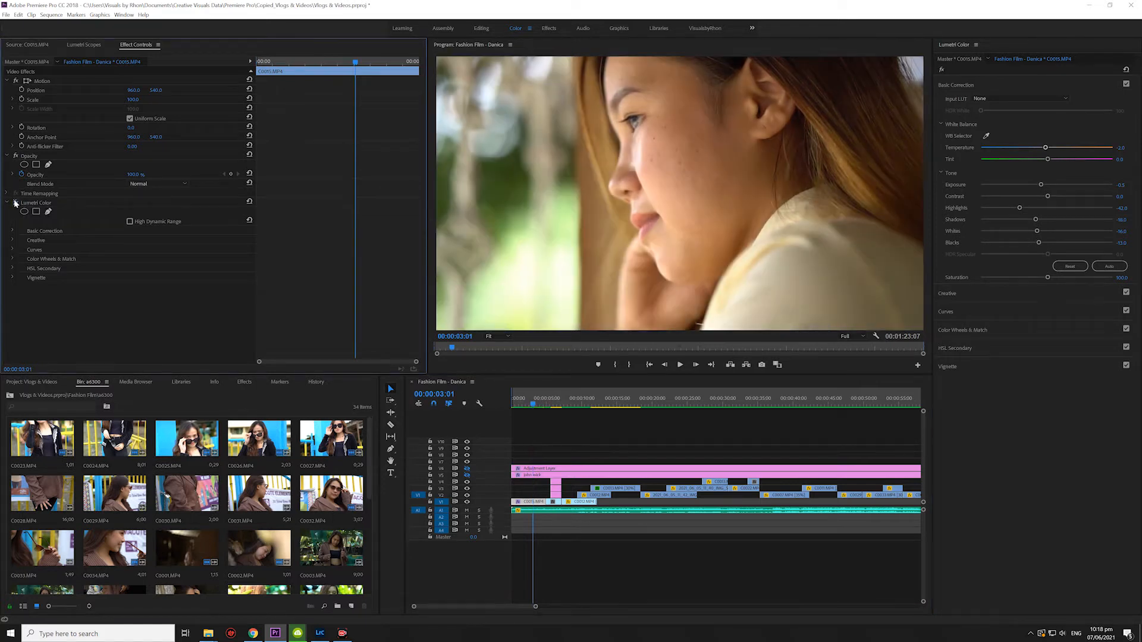
{"action": "left_click", "coordinate": [16, 203]}
Step: Grade the second clip, C0009.MP4, with Exposure -0.2, Highlights -20.9, Whites about -8, Blacks about -9 and Temperature about -3
{"action": "key", "text": "space"}
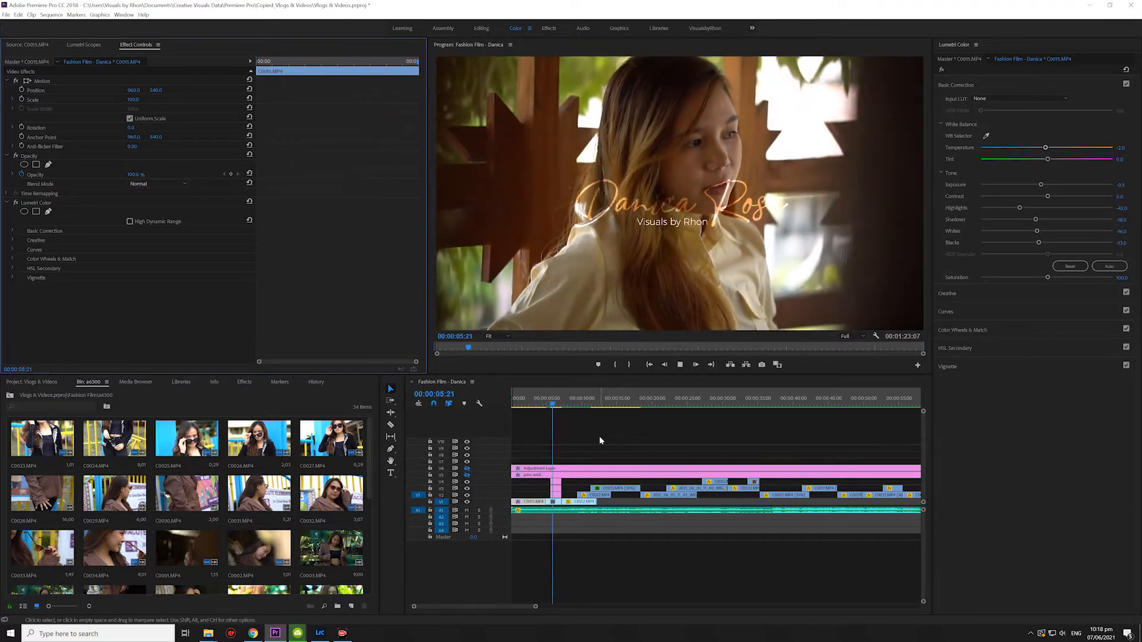
{"action": "key", "text": "space"}
{"action": "left_click", "coordinate": [556, 501]}
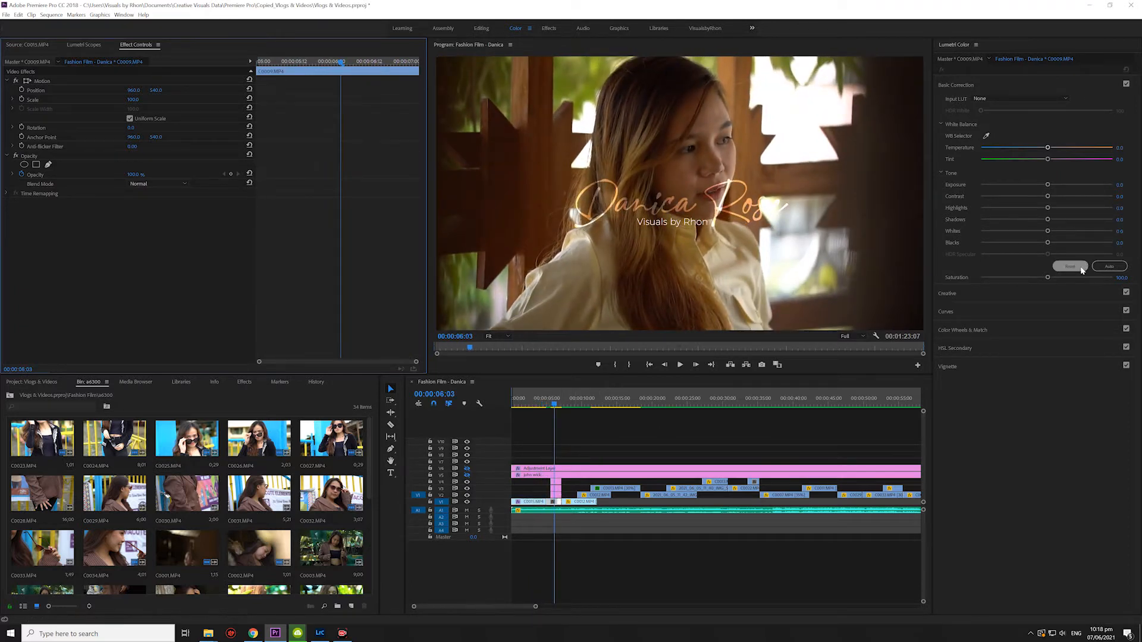
{"action": "left_click", "coordinate": [1047, 185]}
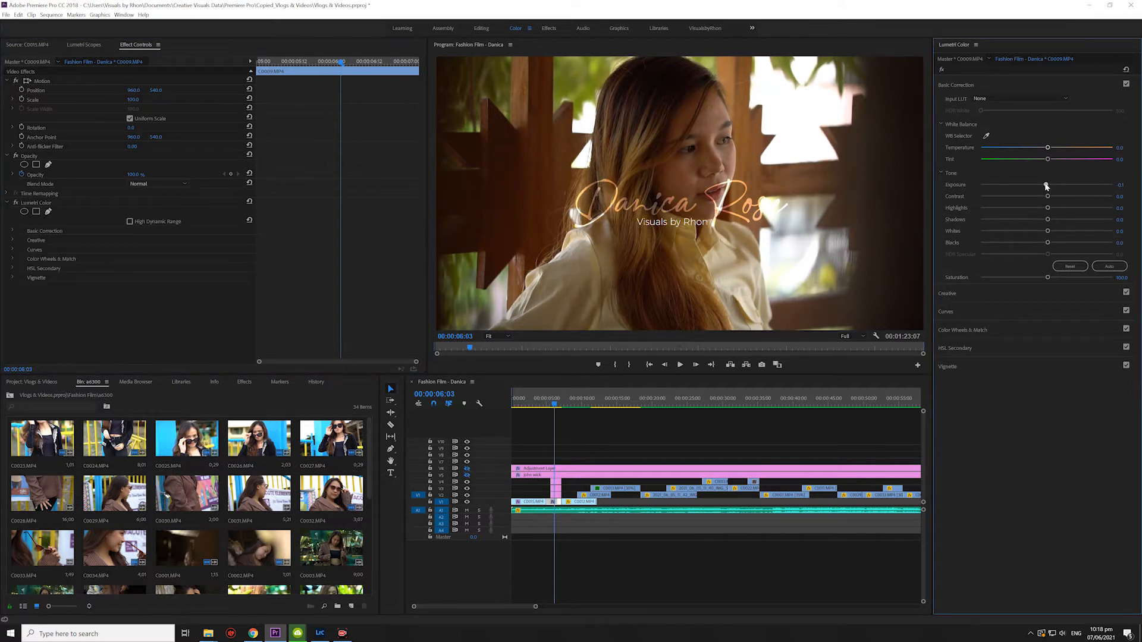
{"action": "left_click_drag", "start_coordinate": [1045, 186], "coordinate": [1033, 210]}
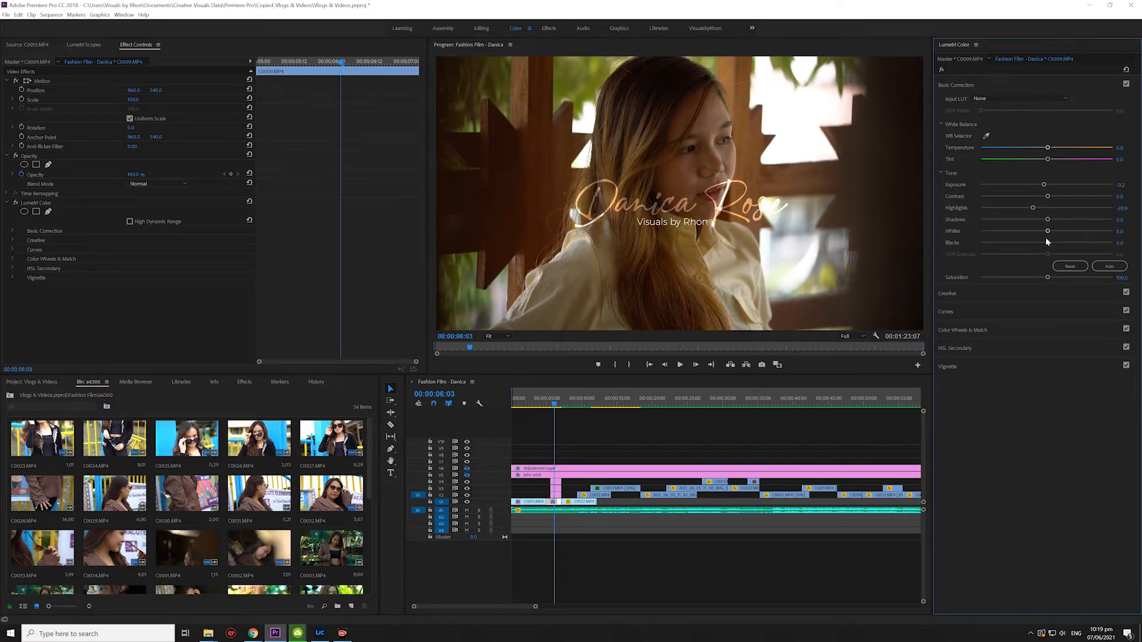
{"action": "left_click_drag", "start_coordinate": [1047, 245], "coordinate": [1041, 235]}
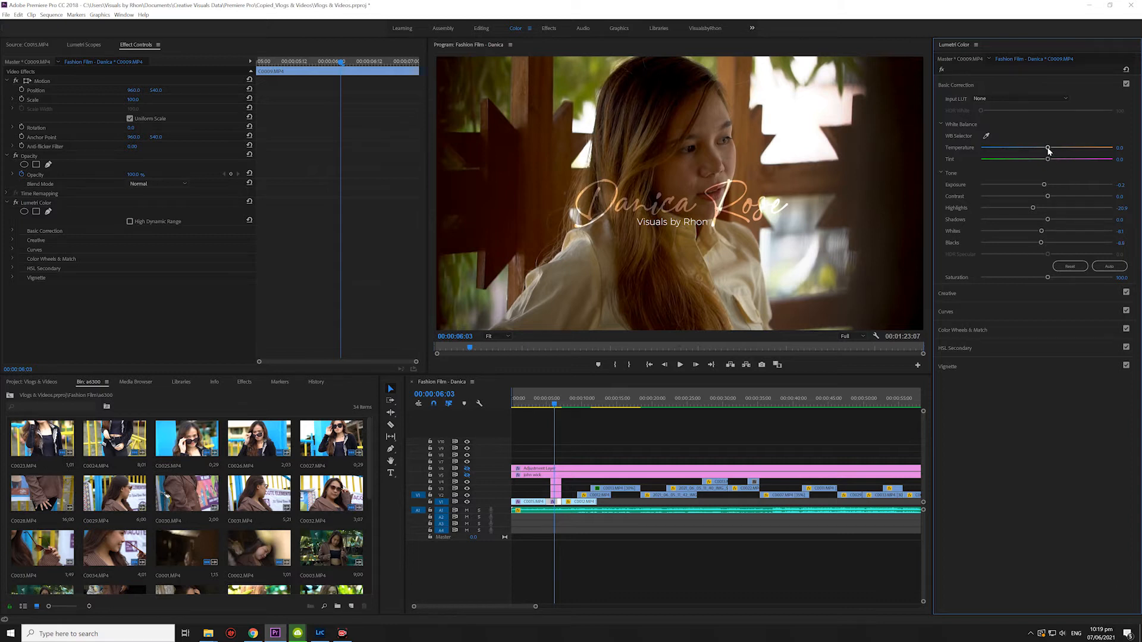
{"action": "left_click_drag", "start_coordinate": [1048, 150], "coordinate": [1045, 150]}
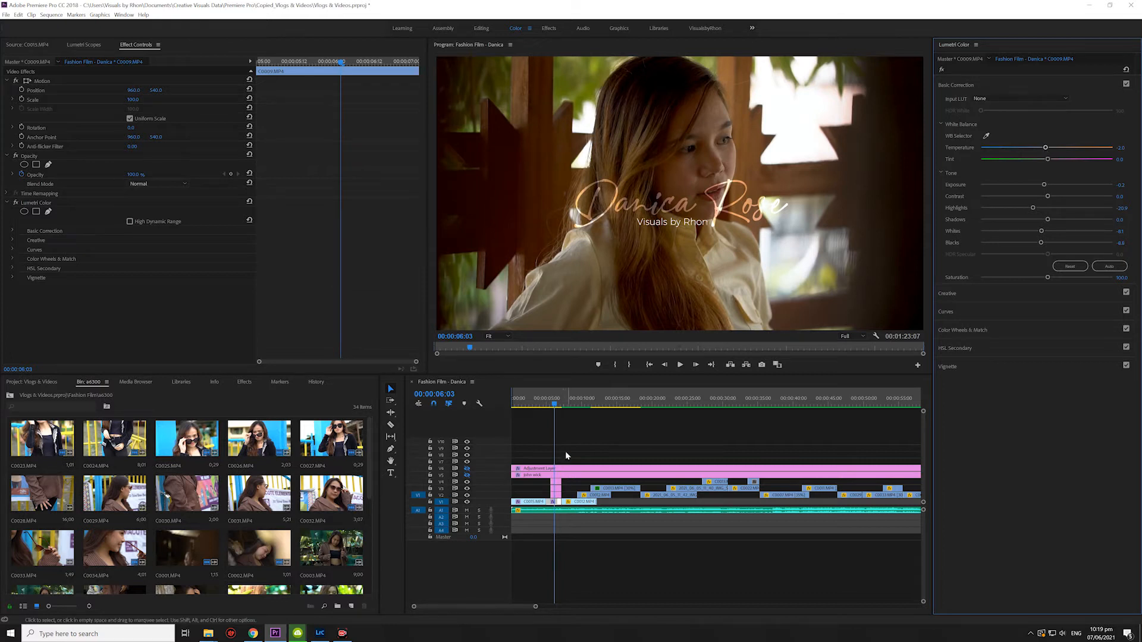
Step: Compare the second clip with Lumetri Color off and on, and play the cut into the third clip
{"action": "left_click", "coordinate": [16, 204]}
{"action": "left_click", "coordinate": [16, 205]}
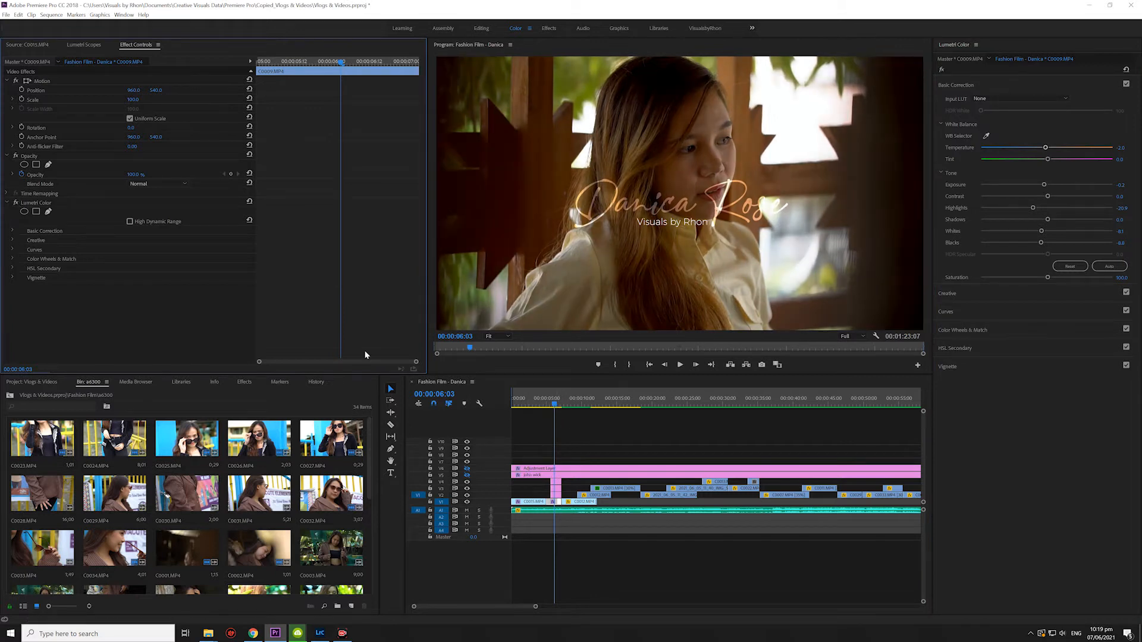
{"action": "left_click", "coordinate": [16, 204]}
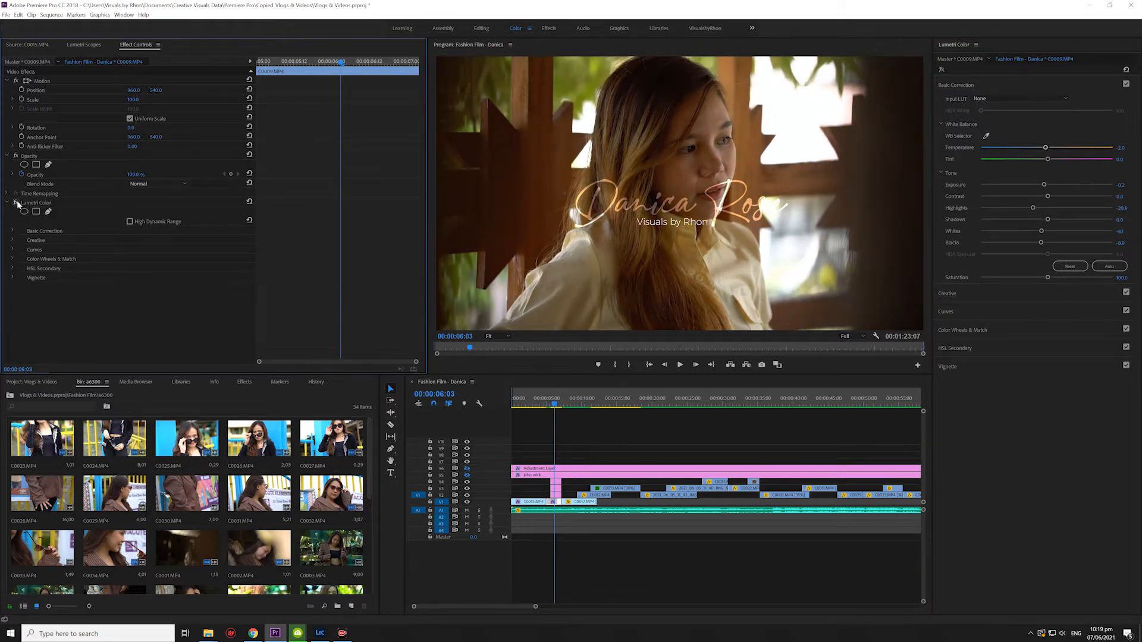
{"action": "left_click", "coordinate": [17, 203]}
{"action": "left_click_drag", "start_coordinate": [557, 406], "coordinate": [544, 407]}
{"action": "key", "text": "space"}
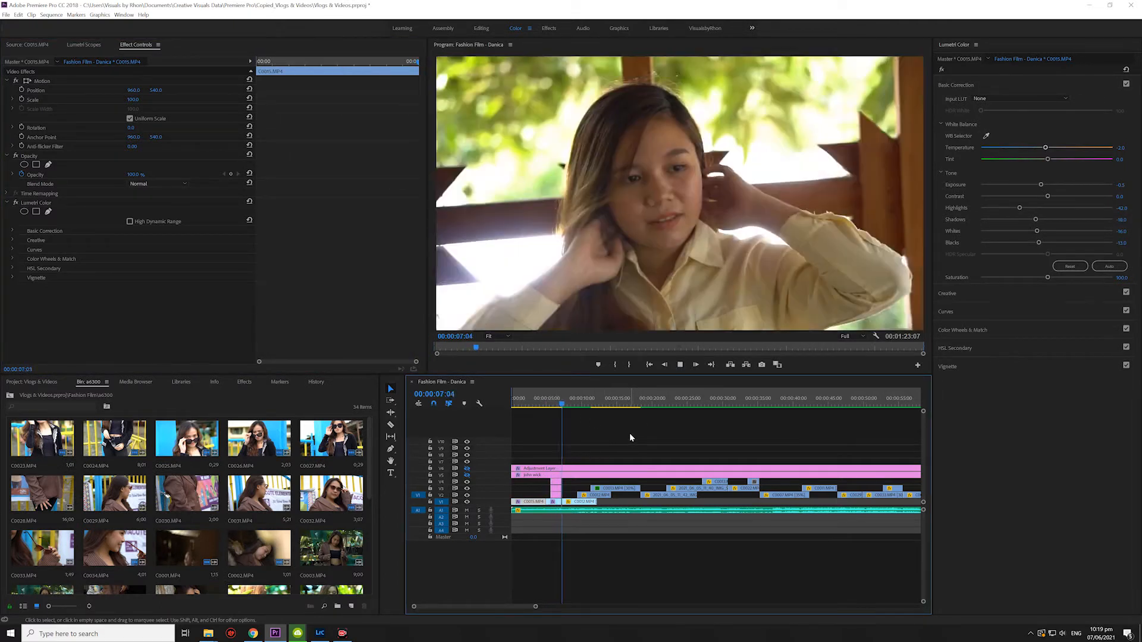
{"action": "key", "text": "space"}
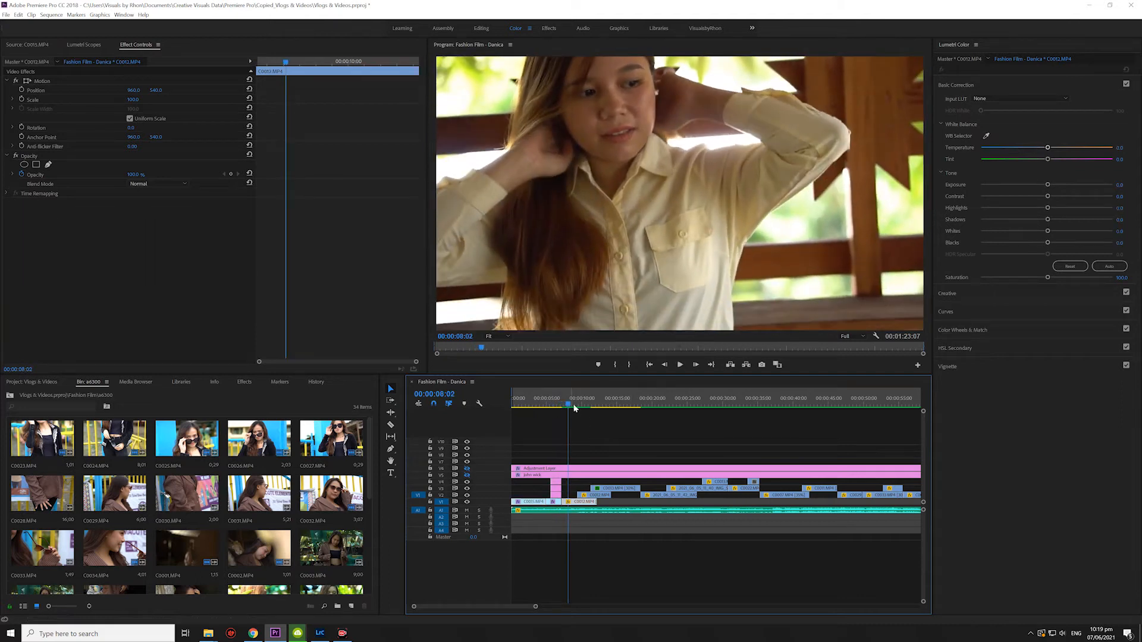
Step: Grade the third clip with Exposure -0.4, Highlights about -42, Whites about -13, Blacks about -9 and Temperature about -2.7
{"action": "left_click_drag", "start_coordinate": [568, 405], "coordinate": [570, 407]}
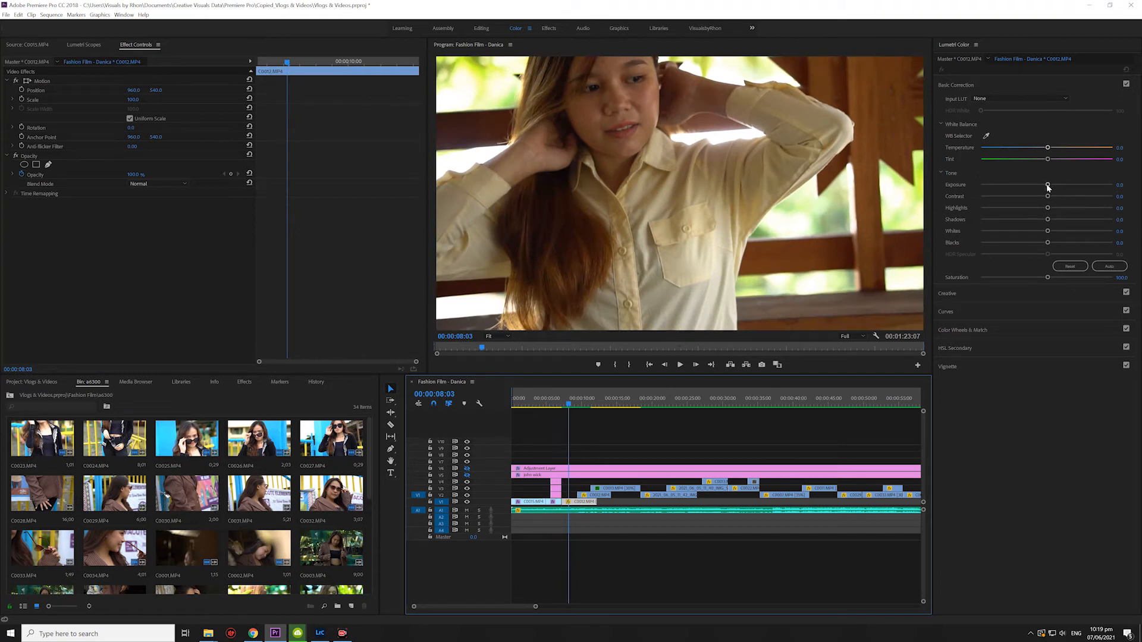
{"action": "left_click_drag", "start_coordinate": [1047, 185], "coordinate": [1041, 245]}
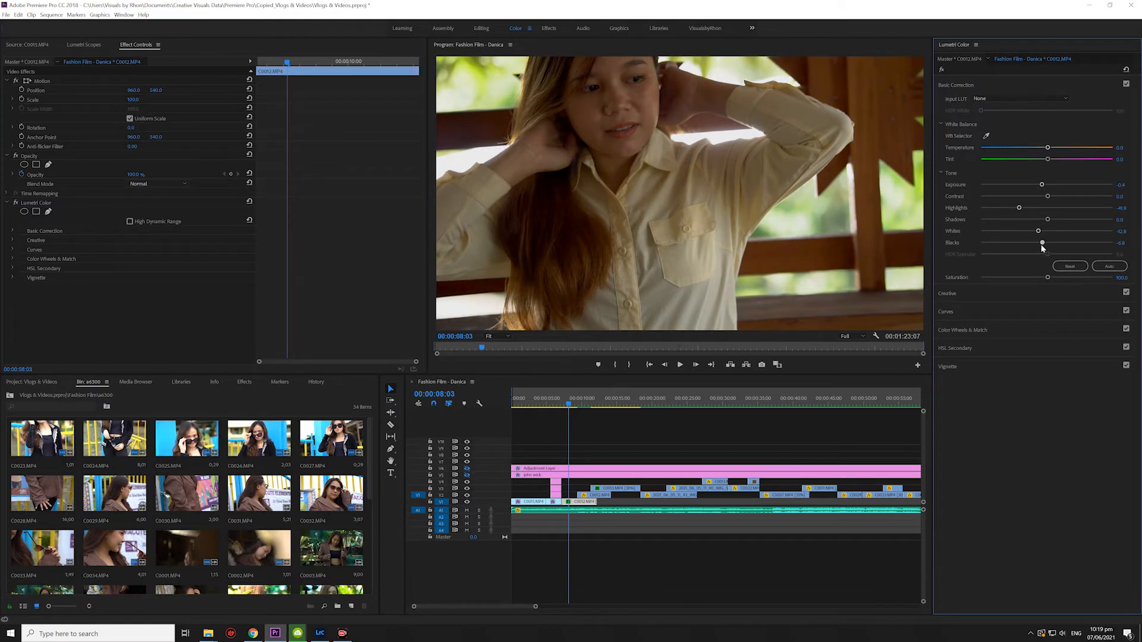
{"action": "left_click_drag", "start_coordinate": [1042, 245], "coordinate": [1041, 245]}
{"action": "left_click_drag", "start_coordinate": [1048, 149], "coordinate": [1044, 149]}
Step: Compare the third clip with Lumetri Color off and on, and play through to the first garden shot
{"action": "left_click_drag", "start_coordinate": [566, 406], "coordinate": [570, 409]}
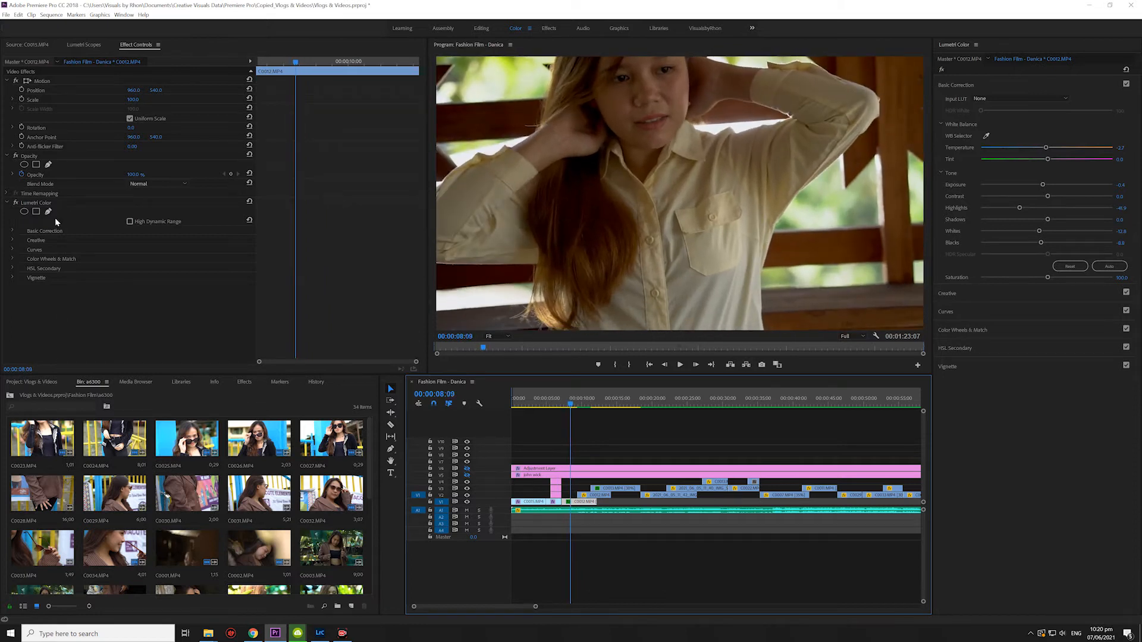
{"action": "left_click", "coordinate": [18, 203]}
{"action": "left_click", "coordinate": [17, 203]}
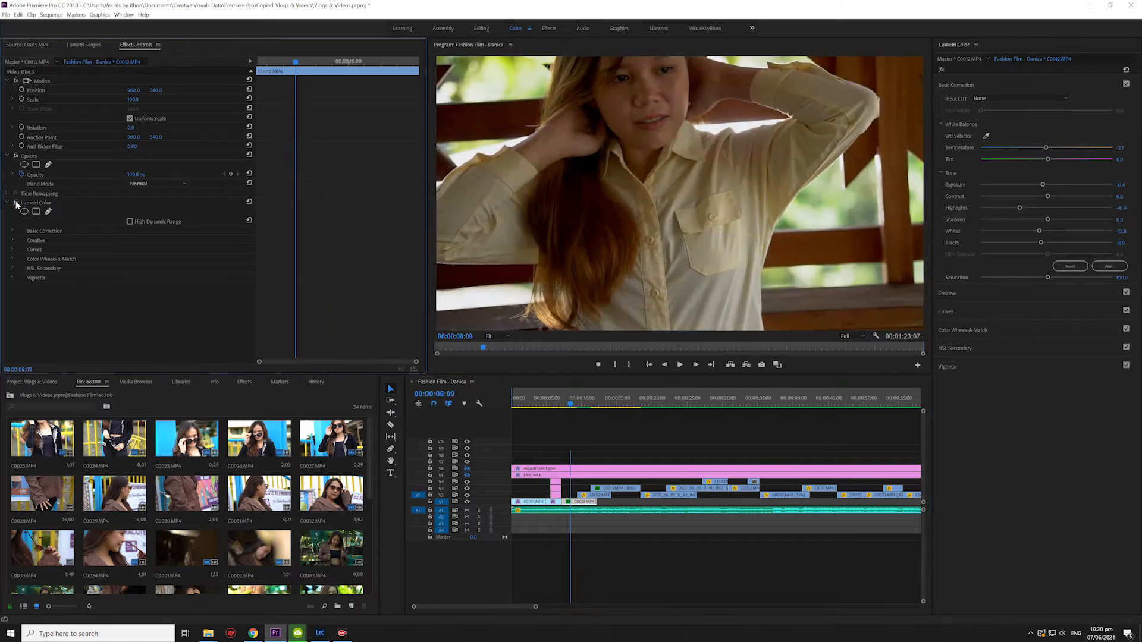
{"action": "left_click_drag", "start_coordinate": [571, 407], "coordinate": [558, 407]}
{"action": "key", "text": "space"}
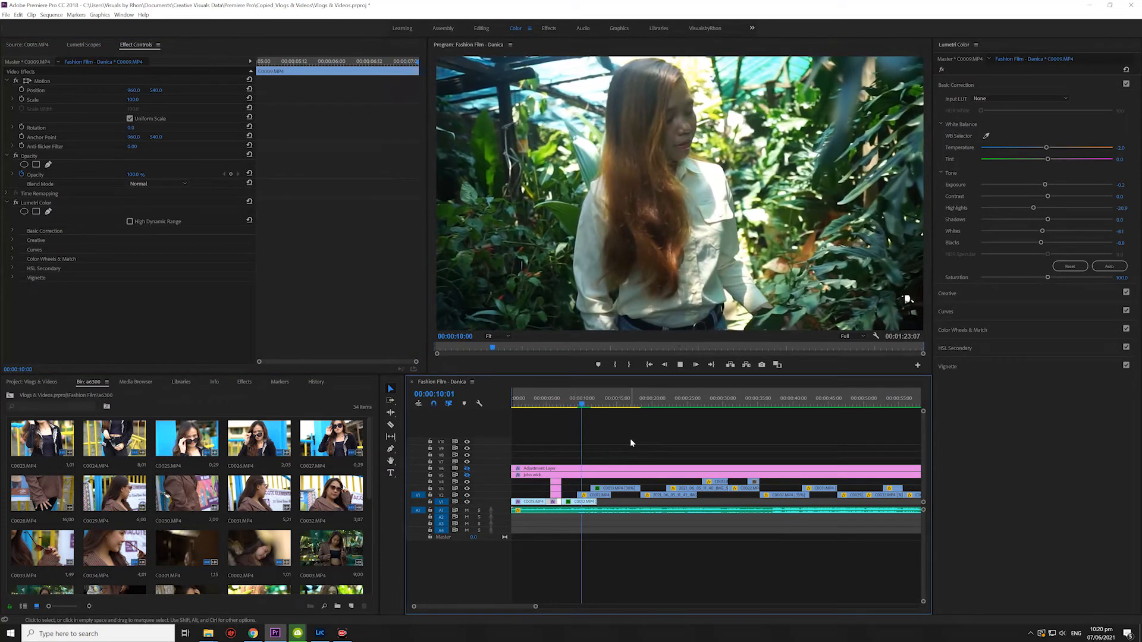
{"action": "key", "text": "space"}
Step: Grade the first garden clip with Exposure -0.4, Highlights about -43, Shadows about -20, Whites about -7, Blacks about -13 and Temperature 4
{"action": "left_click", "coordinate": [599, 495]}
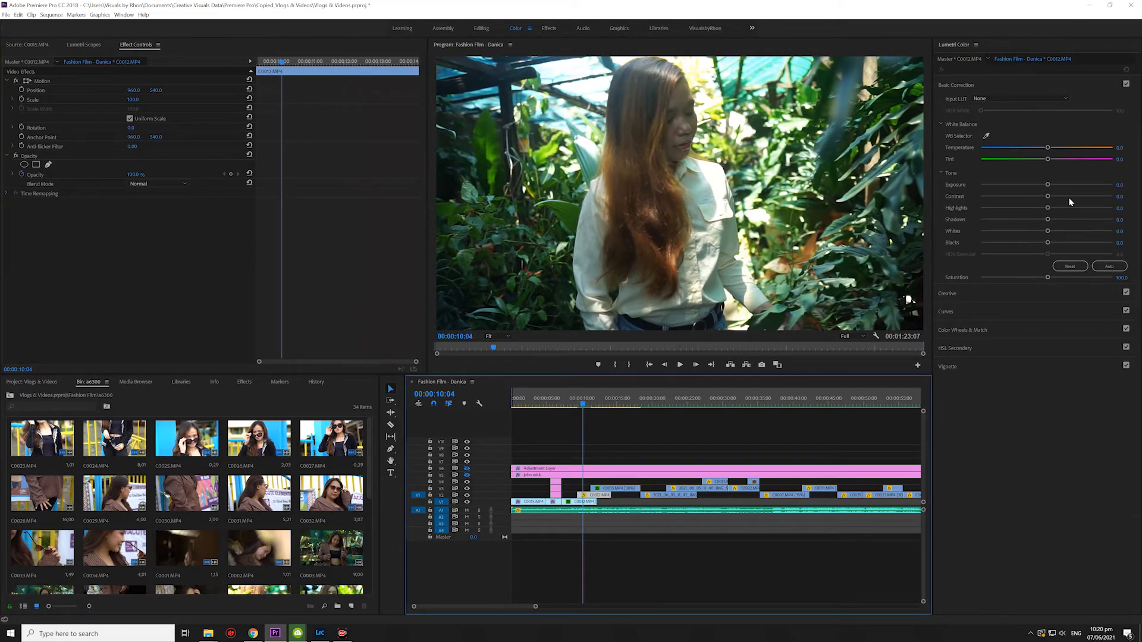
{"action": "left_click_drag", "start_coordinate": [1048, 185], "coordinate": [1041, 233]}
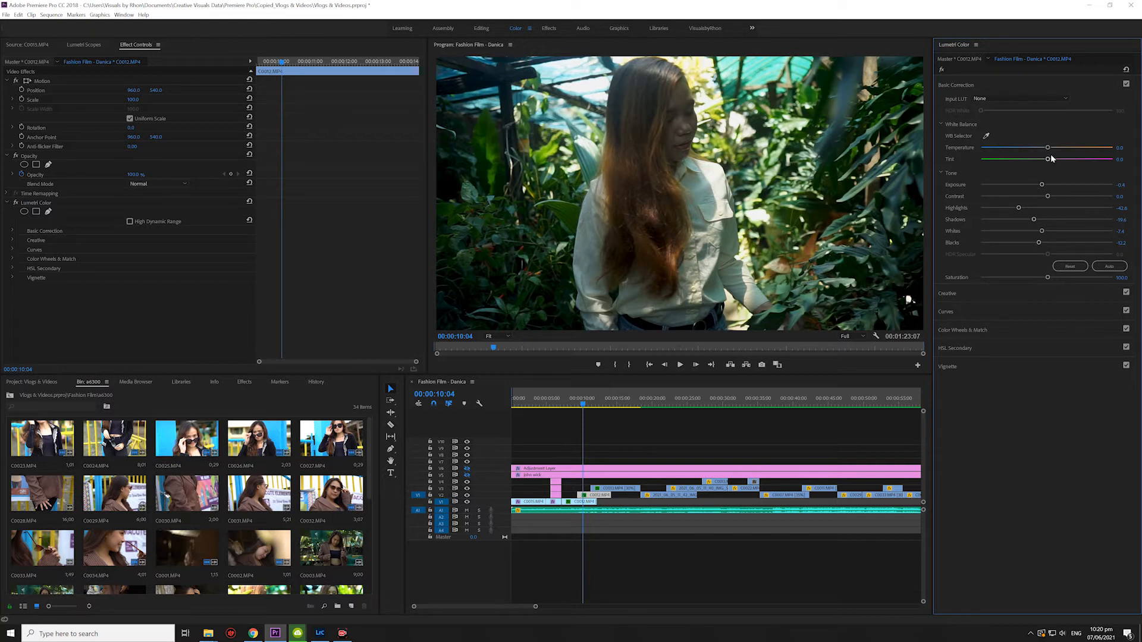
{"action": "left_click_drag", "start_coordinate": [1047, 148], "coordinate": [1049, 149]}
{"action": "left_click", "coordinate": [1123, 147]}
{"action": "type", "text": "4"}
{"action": "key", "text": "Return"}
Step: Compare the first garden clip with Lumetri Color off and on, and play back the cut leading into it
{"action": "left_click", "coordinate": [15, 202]}
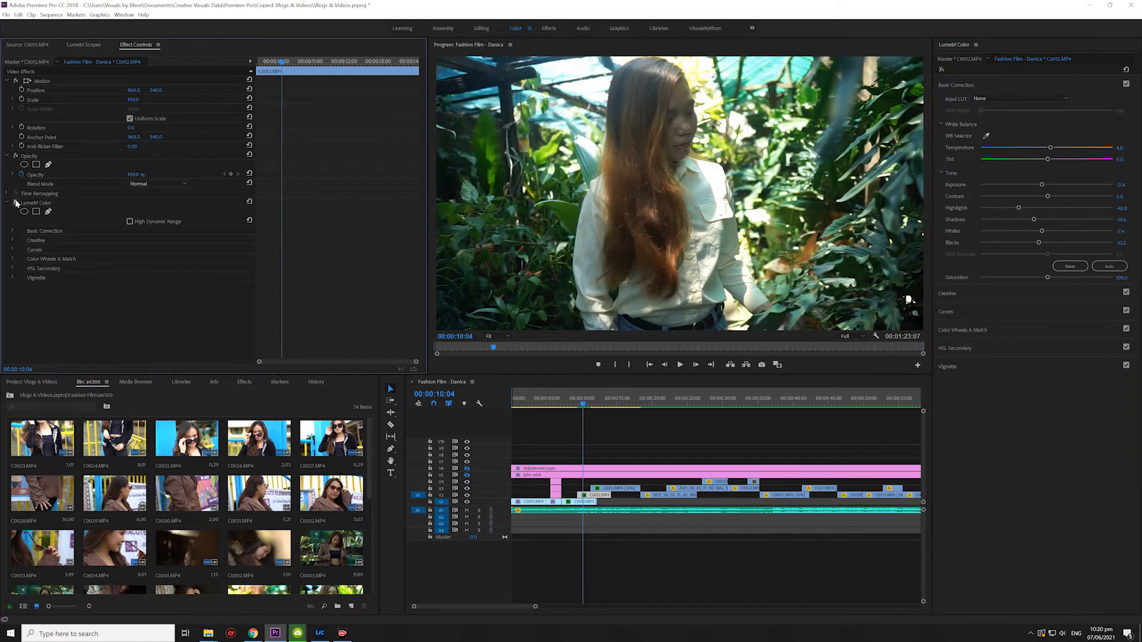
{"action": "left_click", "coordinate": [16, 203]}
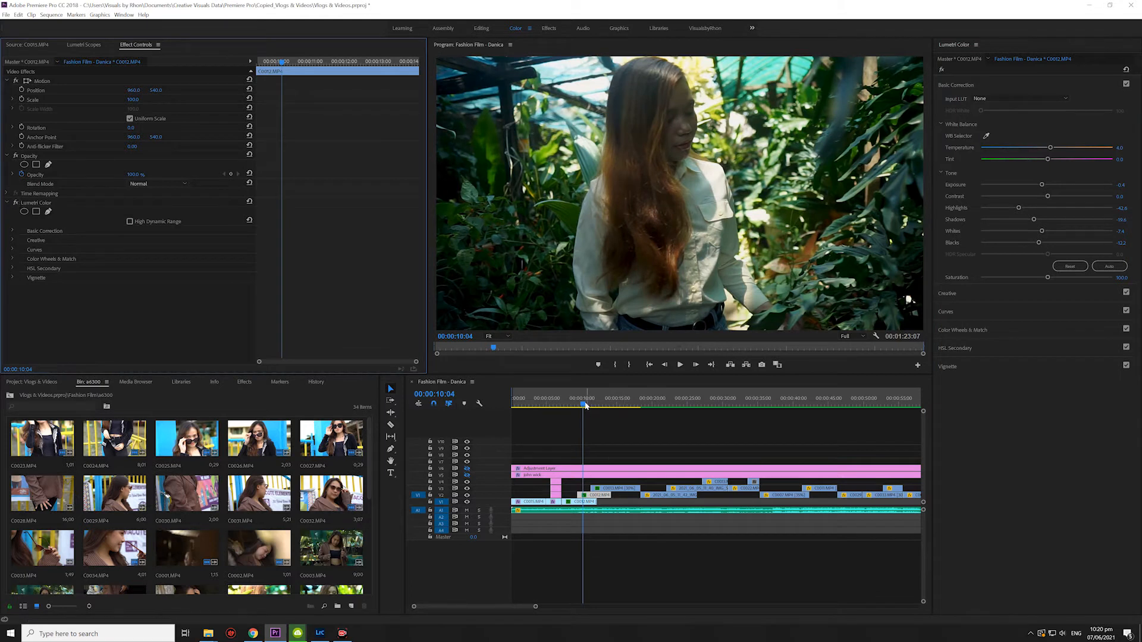
{"action": "left_click_drag", "start_coordinate": [583, 402], "coordinate": [572, 405]}
{"action": "key", "text": "space"}
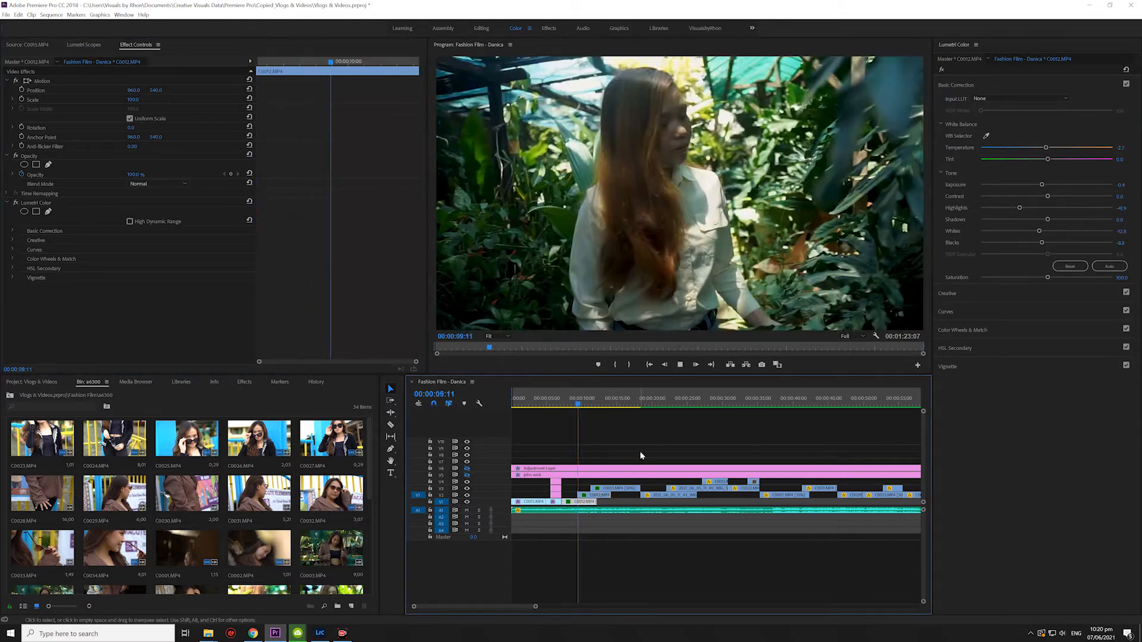
{"action": "key", "text": "space"}
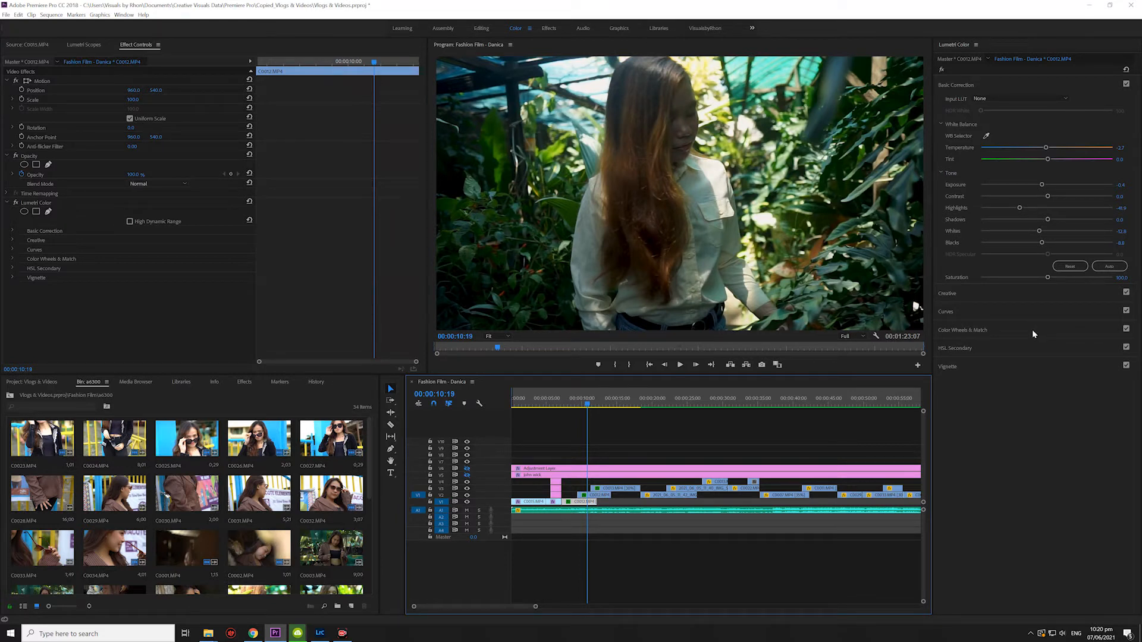
{"action": "left_click", "coordinate": [1024, 352]}
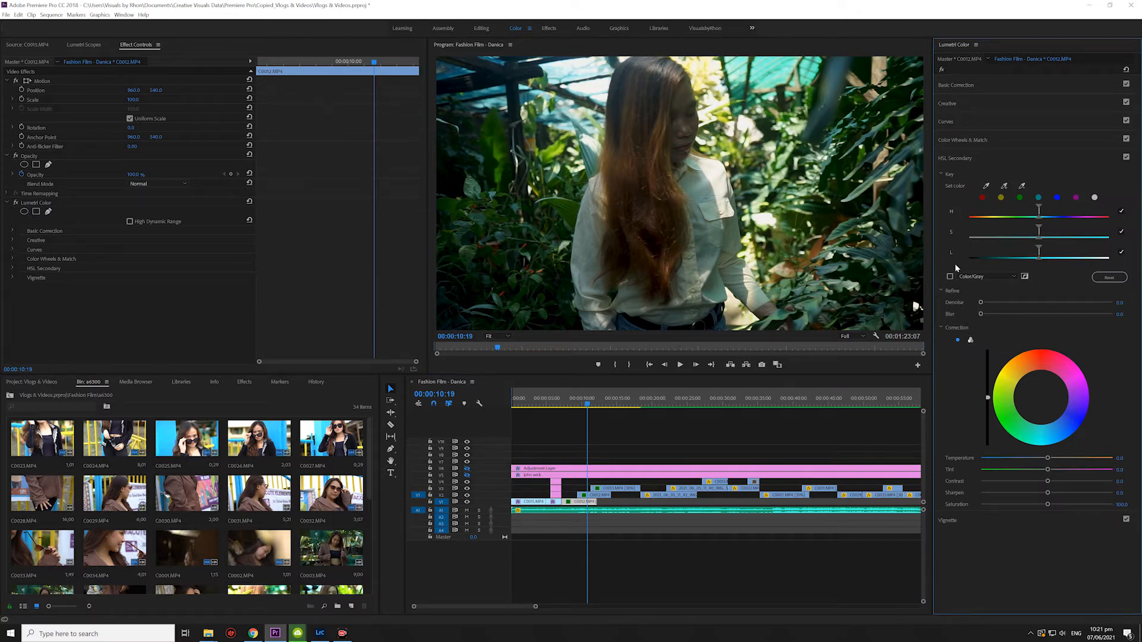
{"action": "left_click", "coordinate": [973, 158]}
Step: Grade the next garden clip, C0013.MP4, with Exposure -0.8 and Highlights about -69, and slightly lower its Shadows, Whites and Blacks
{"action": "key", "text": "space"}
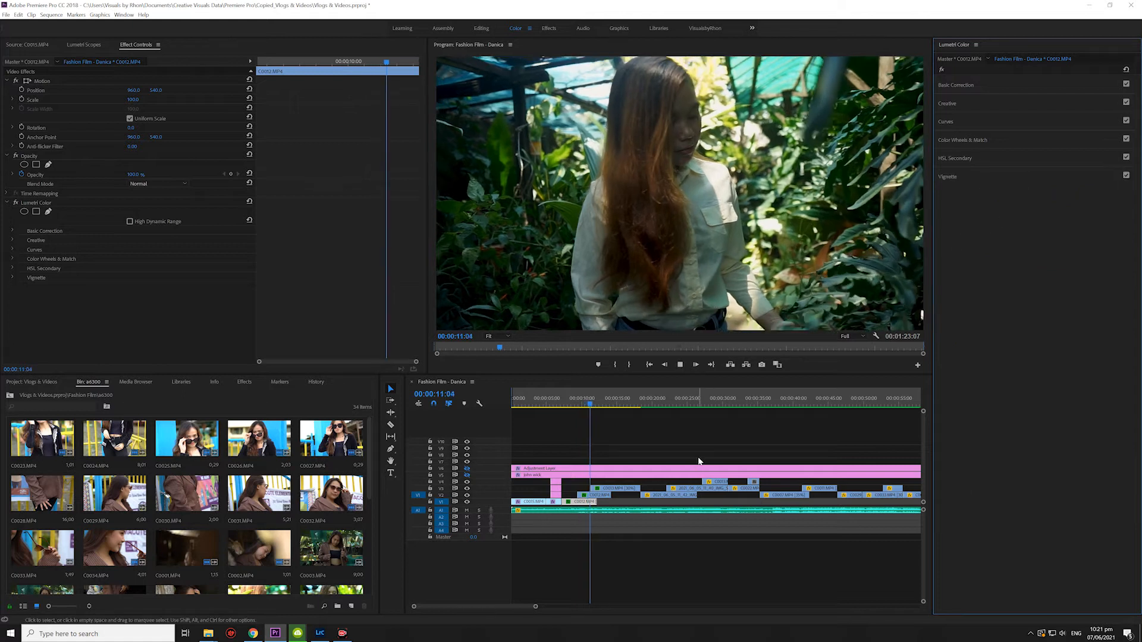
{"action": "key", "text": "space"}
{"action": "left_click", "coordinate": [622, 491]}
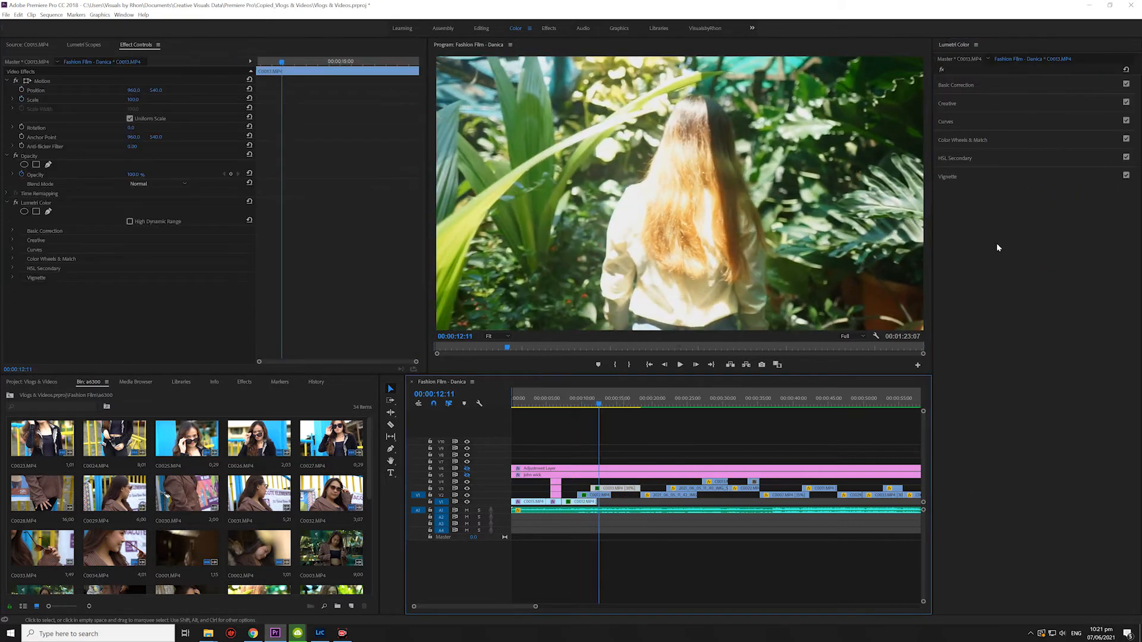
{"action": "left_click", "coordinate": [999, 86]}
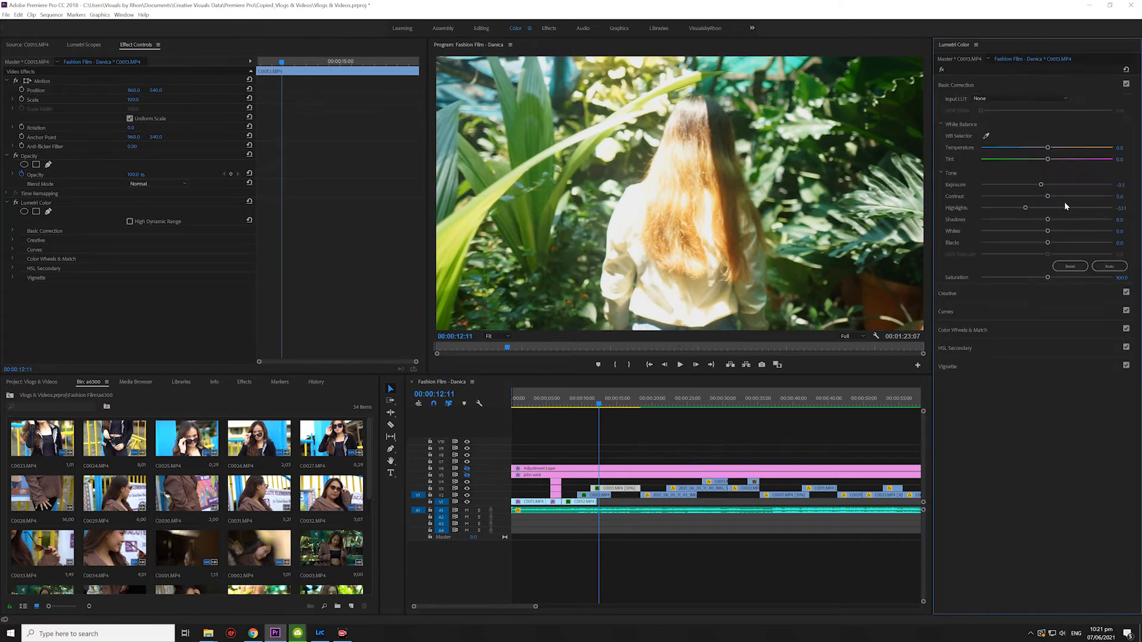
{"action": "left_click", "coordinate": [671, 422]}
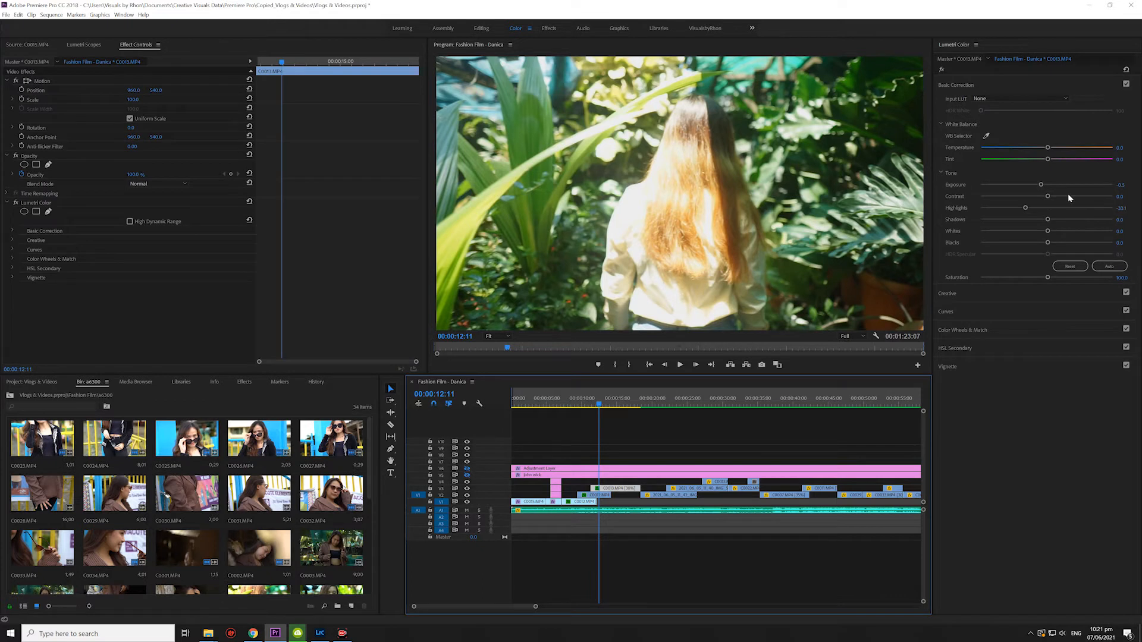
{"action": "left_click_drag", "start_coordinate": [1027, 209], "coordinate": [1002, 208]}
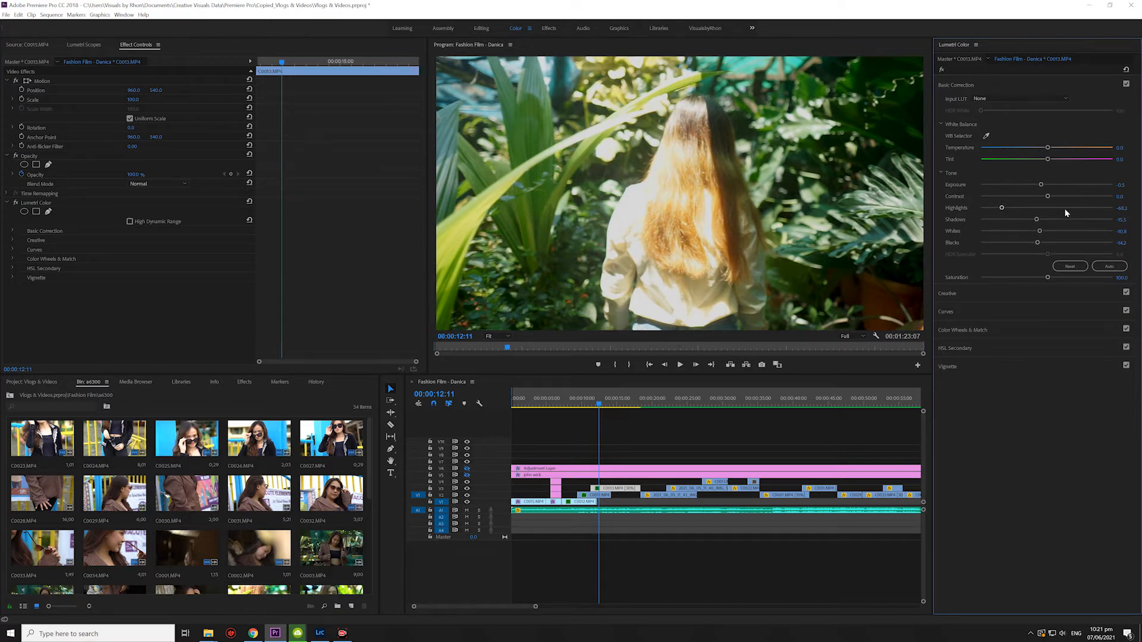
{"action": "left_click_drag", "start_coordinate": [1041, 185], "coordinate": [1037, 187]}
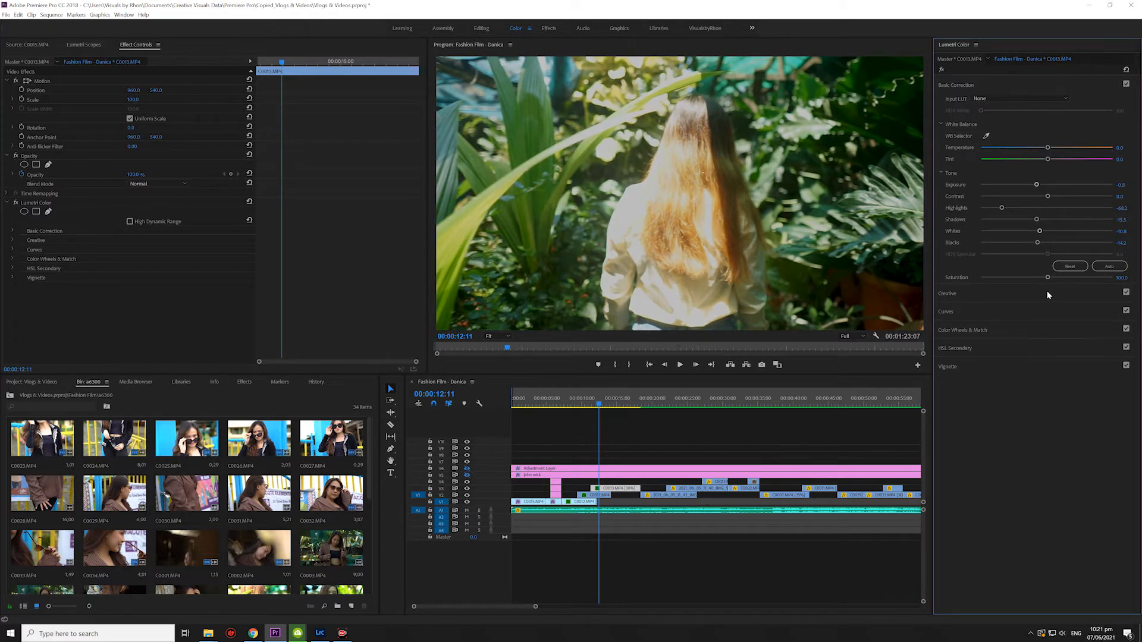
Step: Play back the cut into the second garden clip and compare that clip with Lumetri Color off and on
{"action": "left_click", "coordinate": [581, 405]}
{"action": "key", "text": "space"}
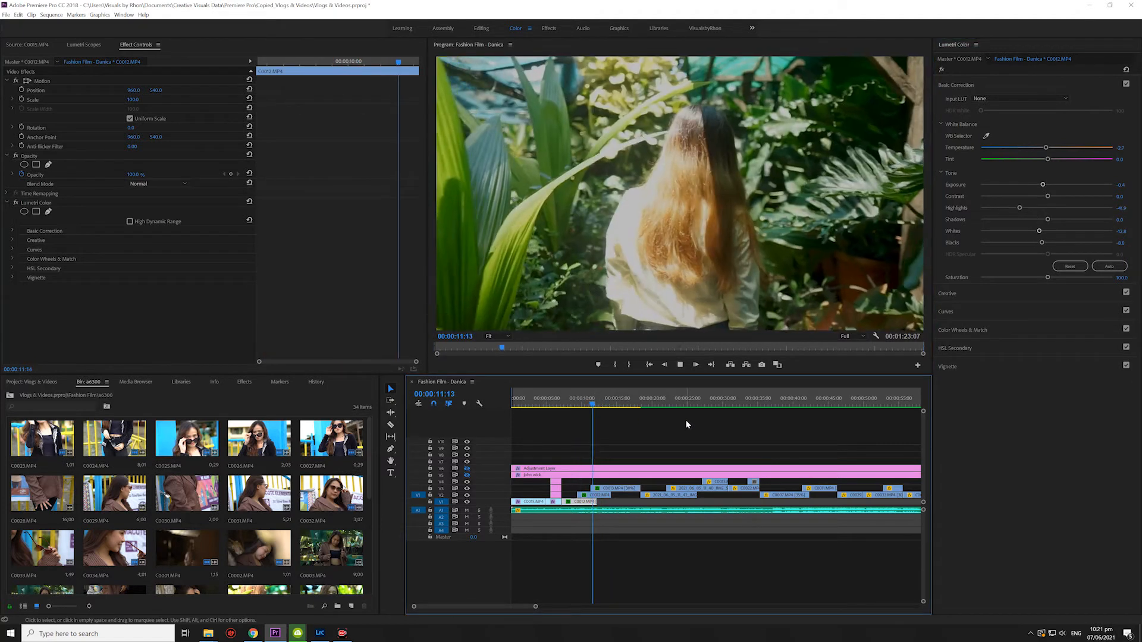
{"action": "left_click", "coordinate": [683, 510]}
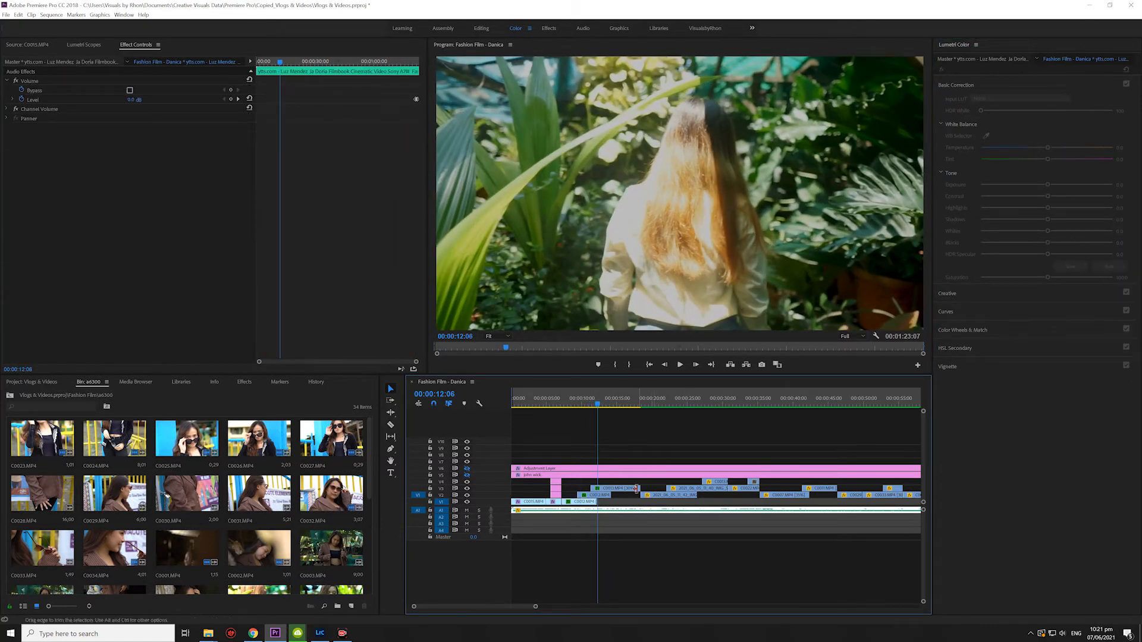
{"action": "left_click", "coordinate": [618, 488]}
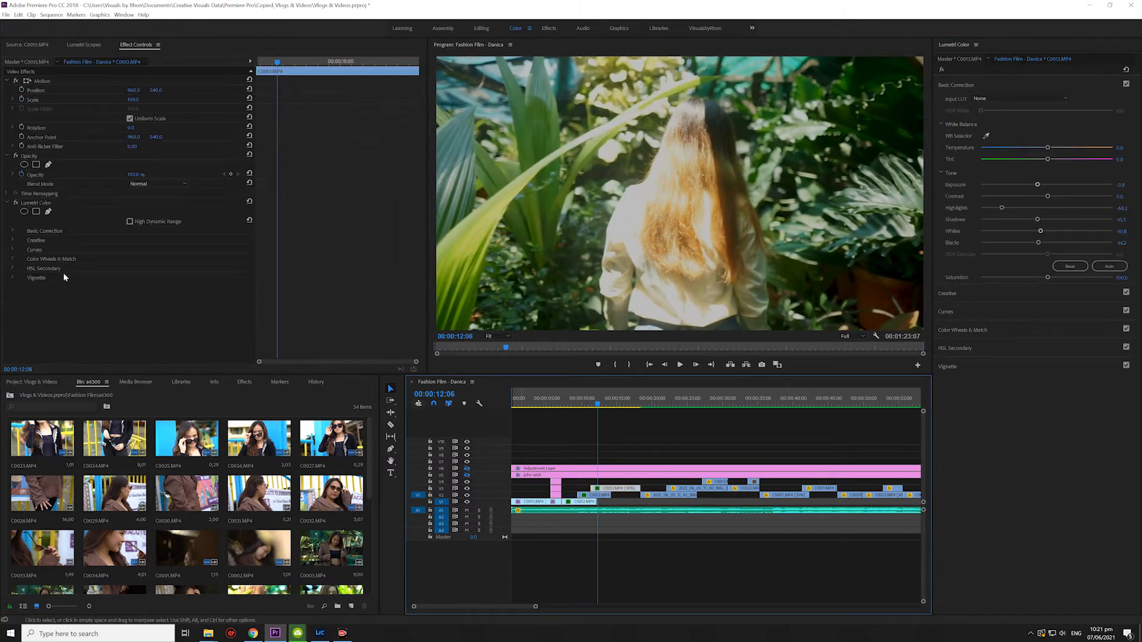
{"action": "left_click", "coordinate": [16, 203]}
{"action": "left_click", "coordinate": [16, 203]}
{"action": "left_click", "coordinate": [16, 202]}
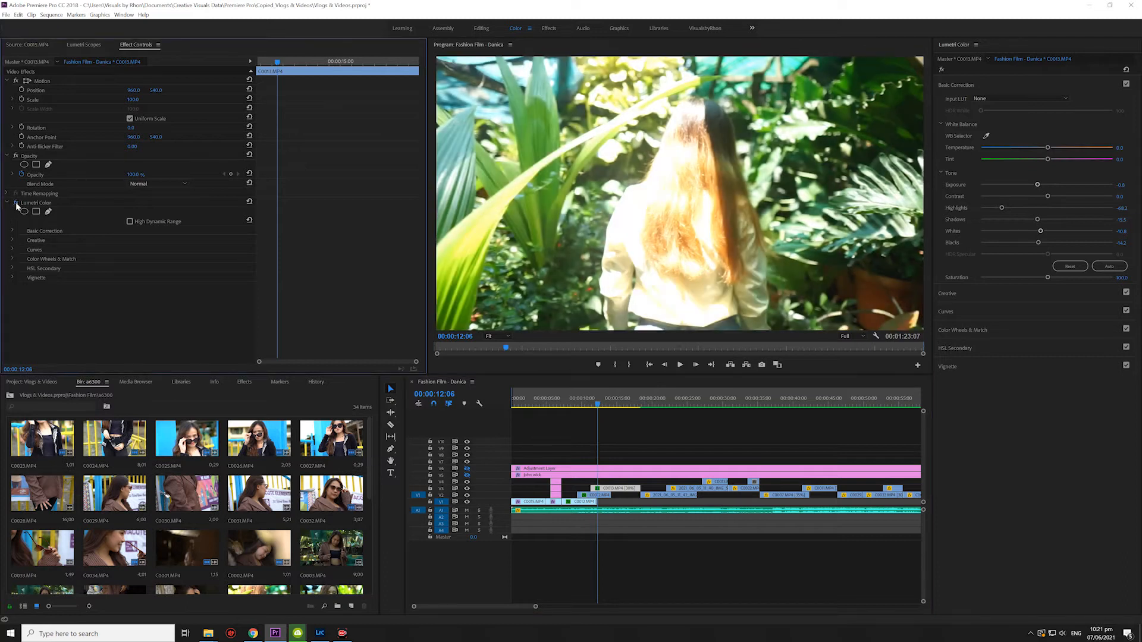
{"action": "left_click", "coordinate": [16, 203]}
{"action": "key", "text": "space"}
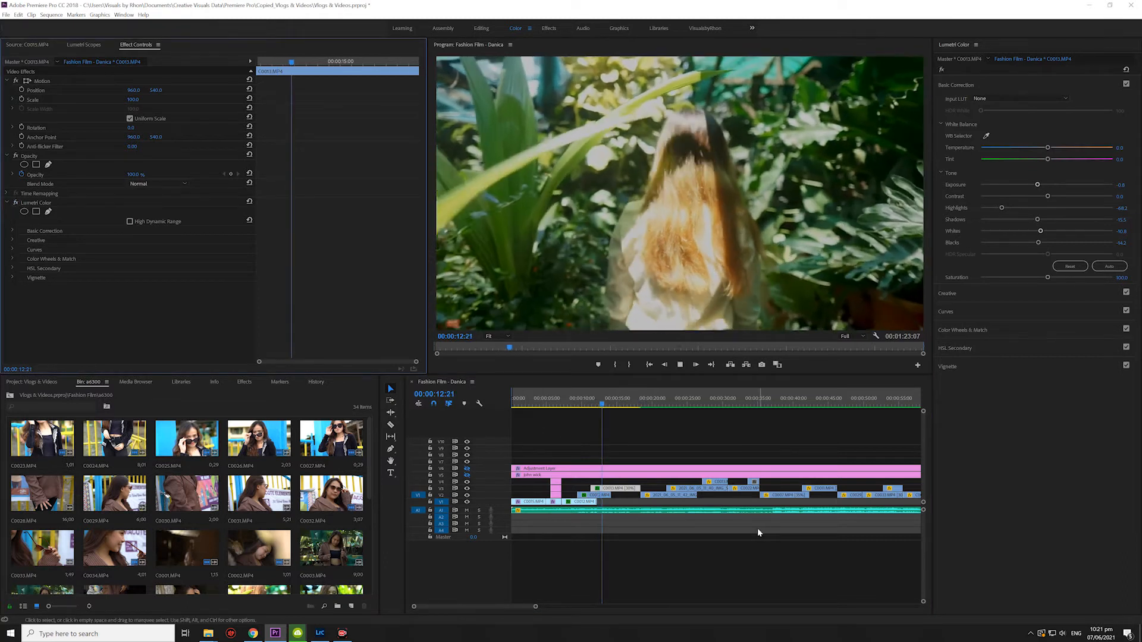
Step: Grade the clip of the walking boots with Exposure -0.6, Highlights about -38, Shadows and Whites about -13 and Blacks about -11
{"action": "left_click_drag", "start_coordinate": [535, 607], "coordinate": [546, 607]}
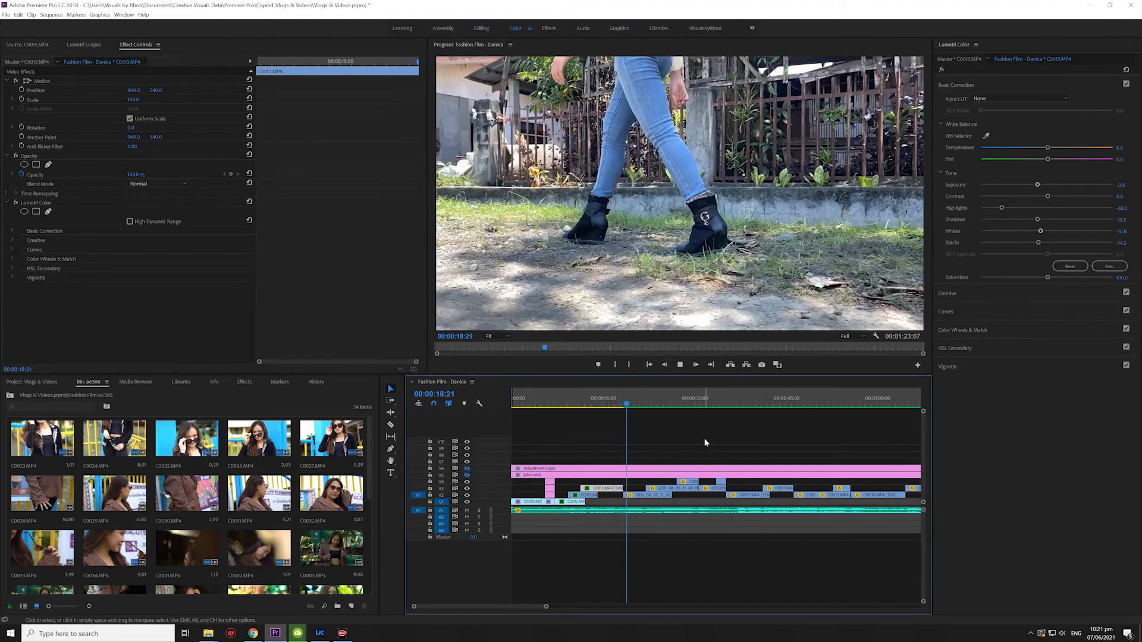
{"action": "left_click", "coordinate": [667, 491]}
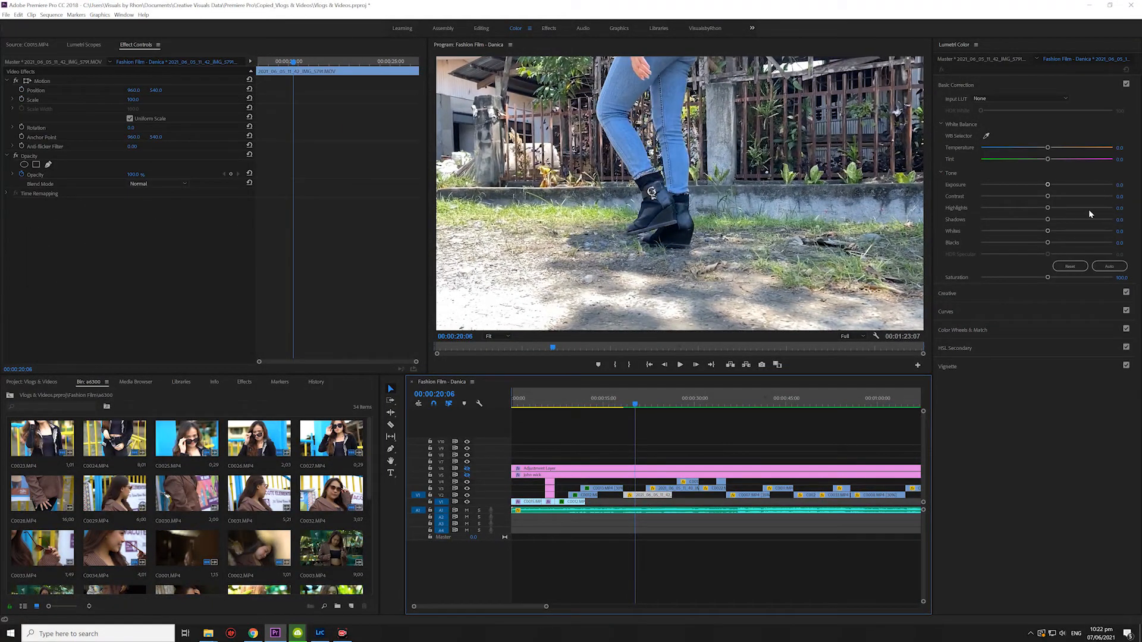
{"action": "left_click_drag", "start_coordinate": [1048, 186], "coordinate": [1045, 186]}
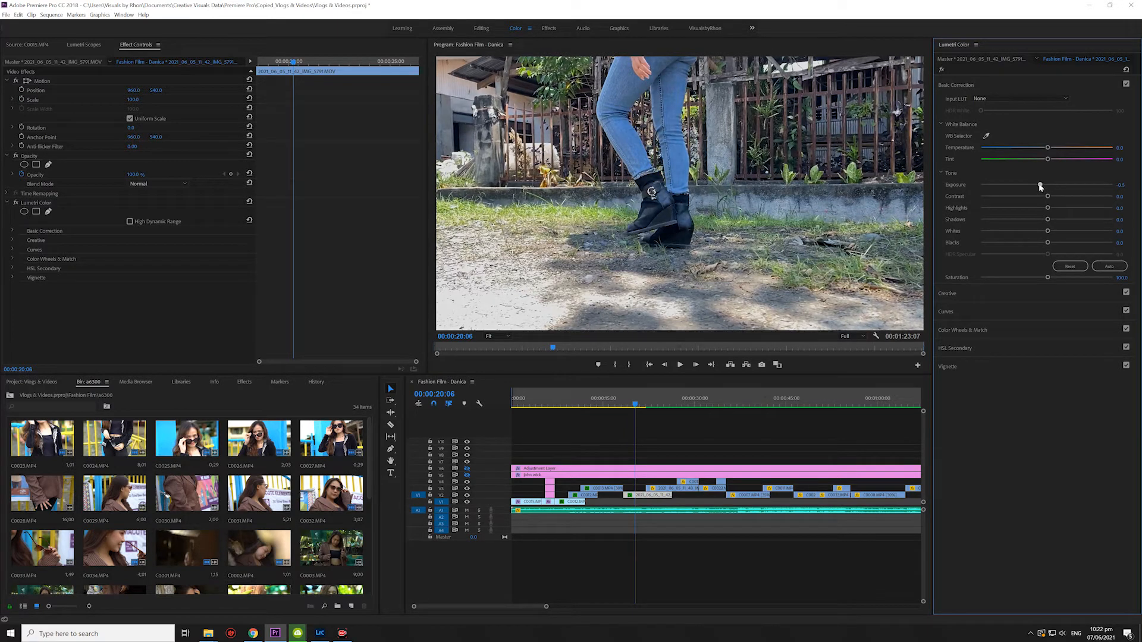
{"action": "left_click_drag", "start_coordinate": [1052, 204], "coordinate": [1021, 209]}
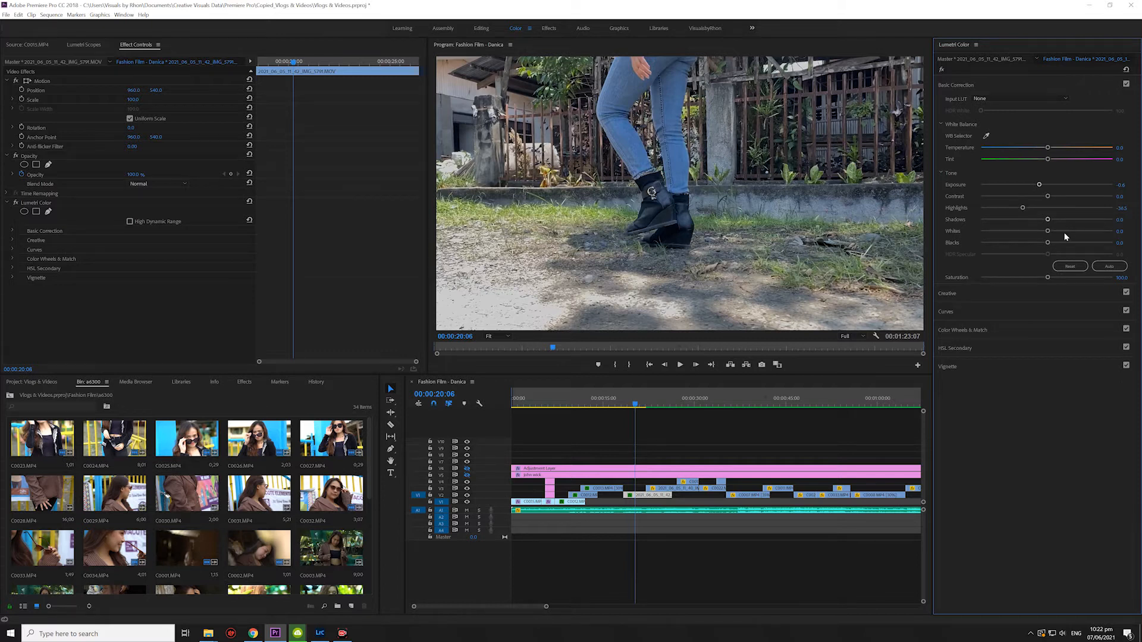
{"action": "mouse_move", "coordinate": [1048, 220]}
{"action": "left_mouse_down"}
{"action": "mouse_move", "coordinate": [1039, 245]}
{"action": "mouse_move", "coordinate": [1039, 235]}
{"action": "left_mouse_up"}
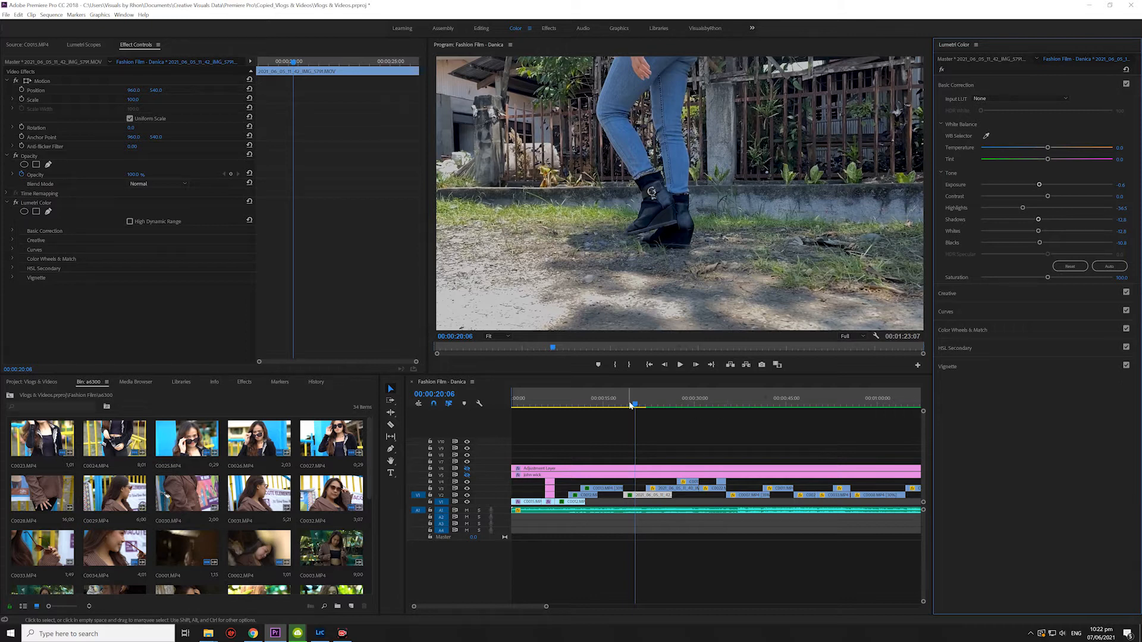
Step: Compare the boots clip with Lumetri Color off and on, and play through to the woman walking past the fence
{"action": "left_click_drag", "start_coordinate": [630, 404], "coordinate": [624, 404]}
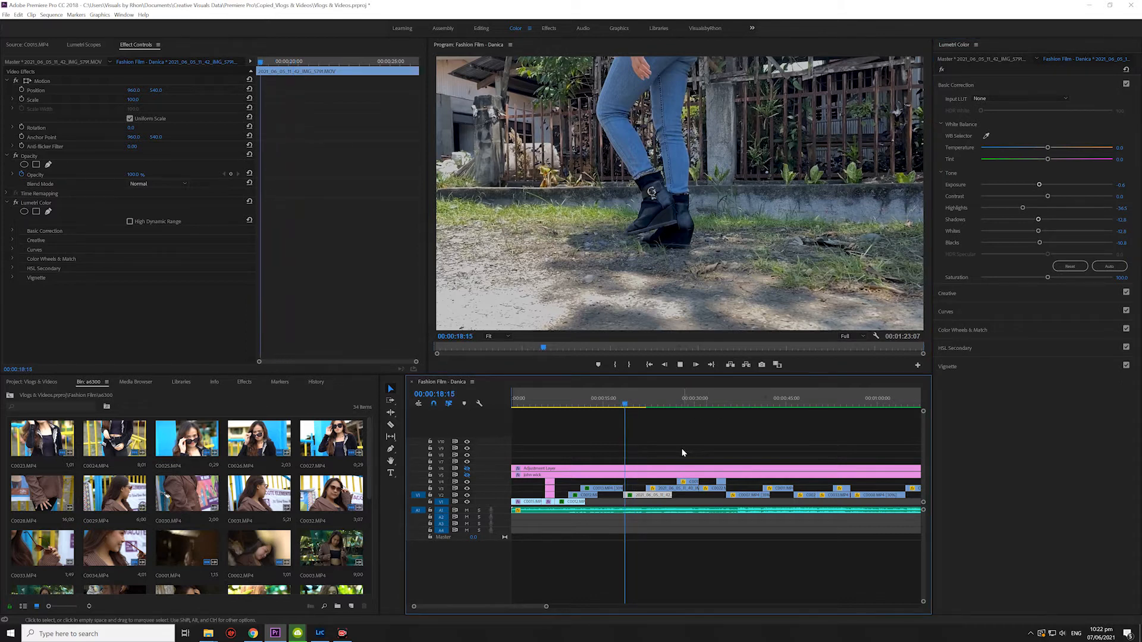
{"action": "key", "text": "space"}
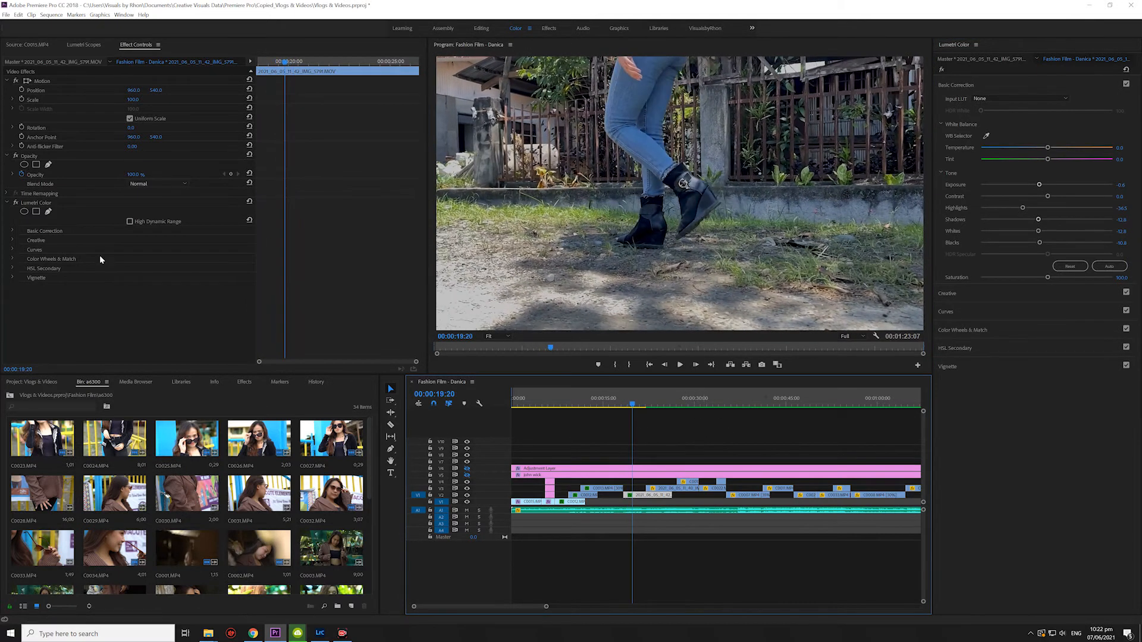
{"action": "left_click", "coordinate": [16, 203]}
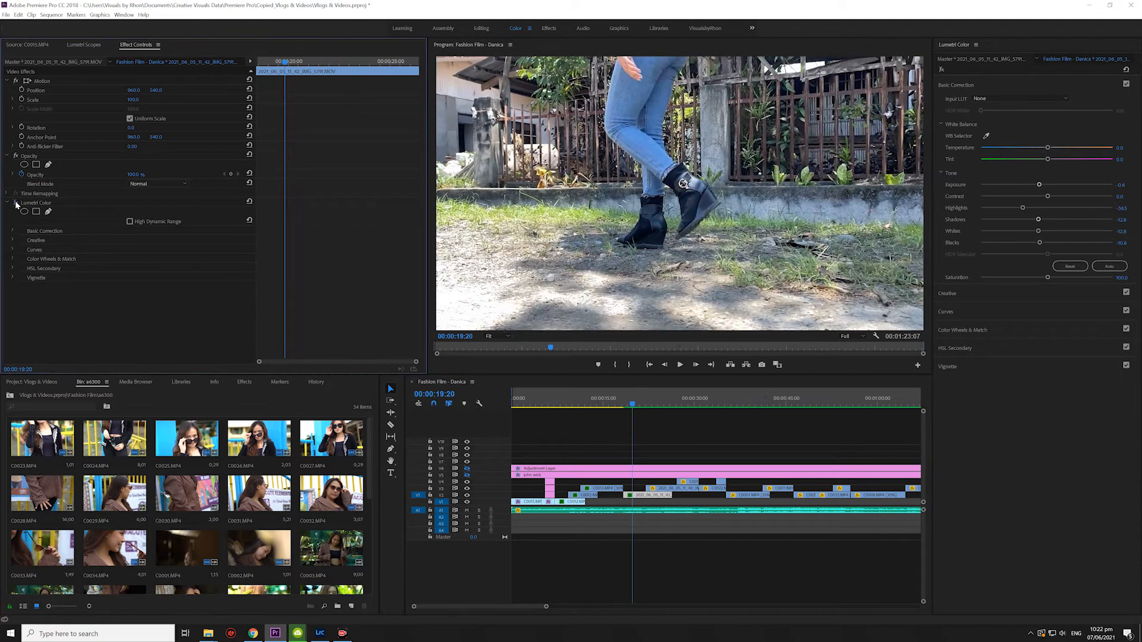
{"action": "left_click", "coordinate": [16, 203]}
{"action": "left_click", "coordinate": [628, 406]}
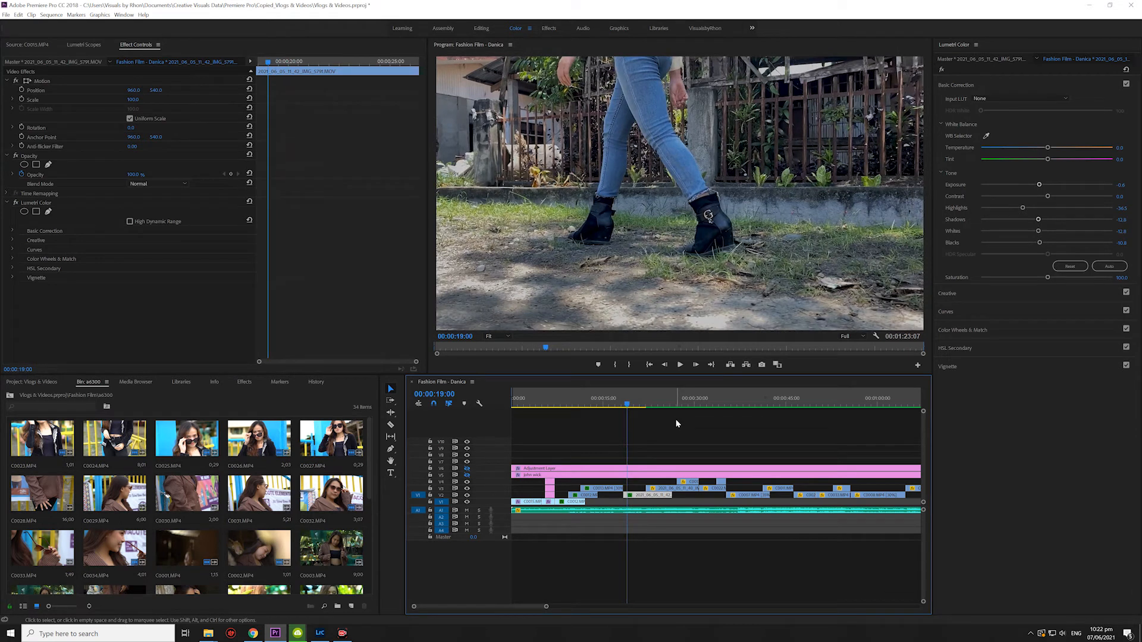
{"action": "key", "text": "space"}
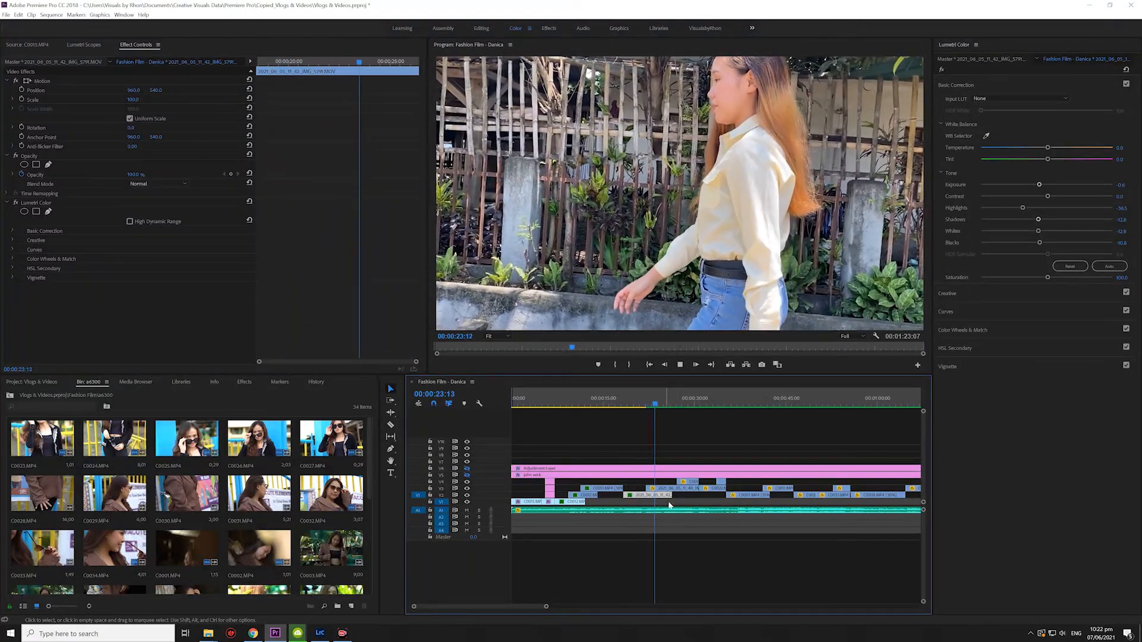
{"action": "key", "text": "space"}
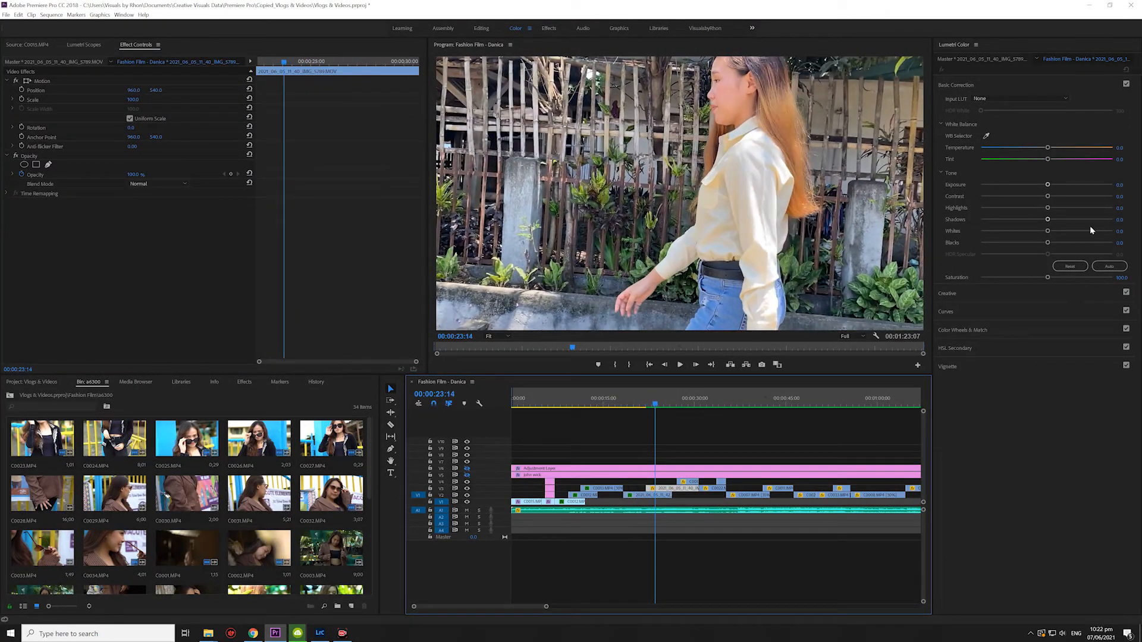
Step: Grade the clip of the woman walking past the fence with Exposure -0.6, Highlights about -41, Shadows and Whites about -17 and Blacks about -18
{"action": "left_click", "coordinate": [1047, 186]}
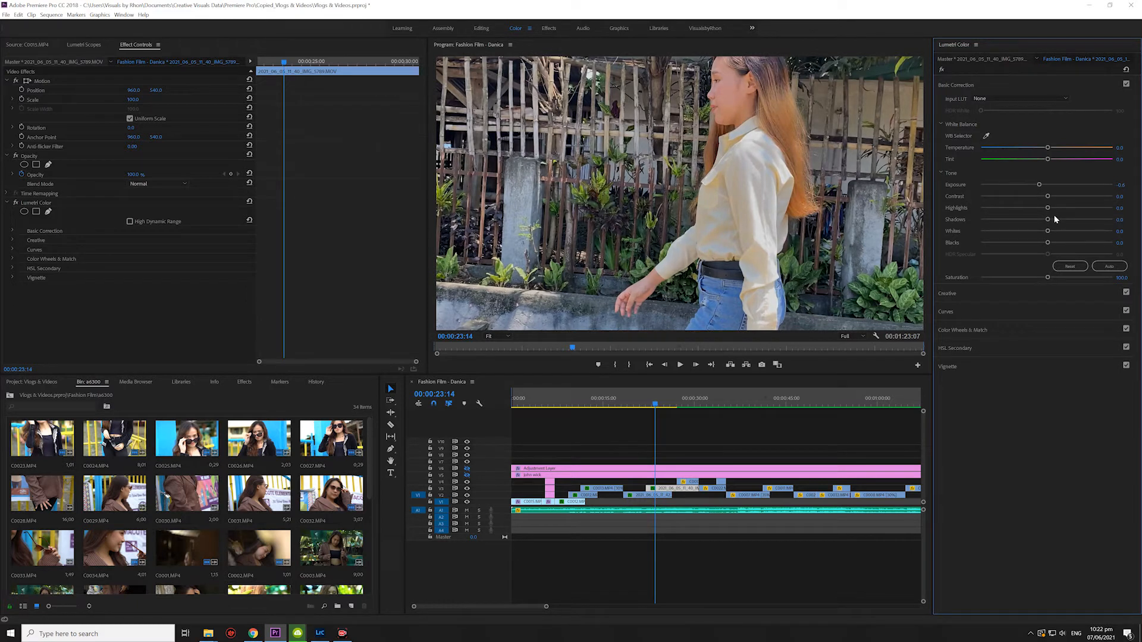
{"action": "left_click_drag", "start_coordinate": [1048, 210], "coordinate": [1021, 209]}
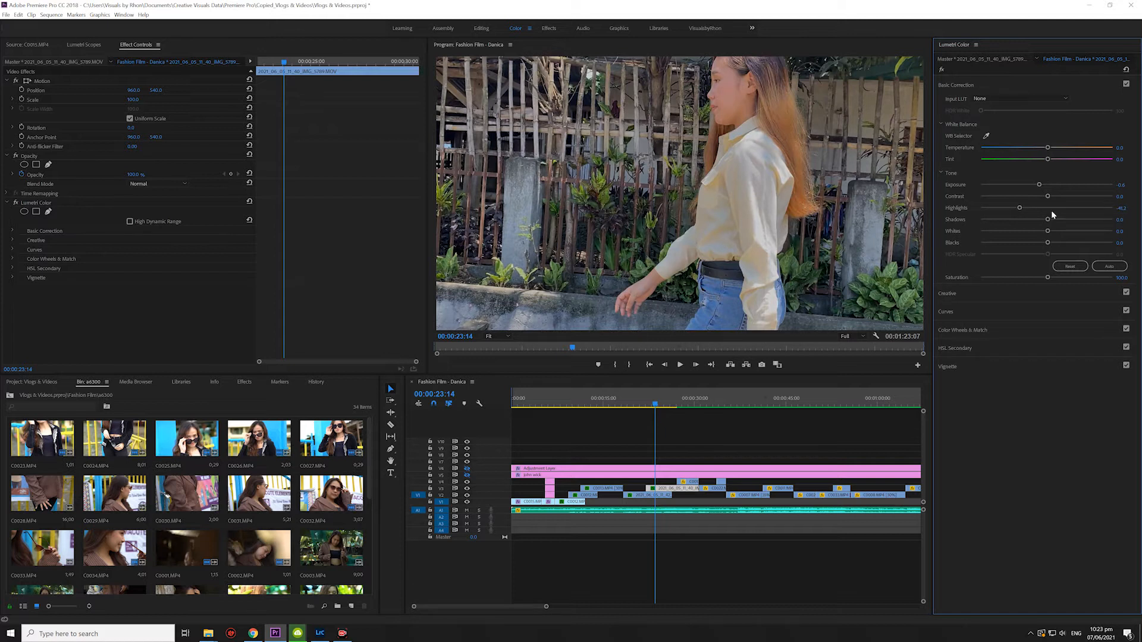
{"action": "mouse_move", "coordinate": [1048, 219]}
{"action": "left_mouse_down"}
{"action": "mouse_move", "coordinate": [1037, 220]}
{"action": "mouse_move", "coordinate": [1048, 243]}
{"action": "mouse_move", "coordinate": [1034, 244]}
{"action": "mouse_move", "coordinate": [1037, 234]}
{"action": "left_mouse_up"}
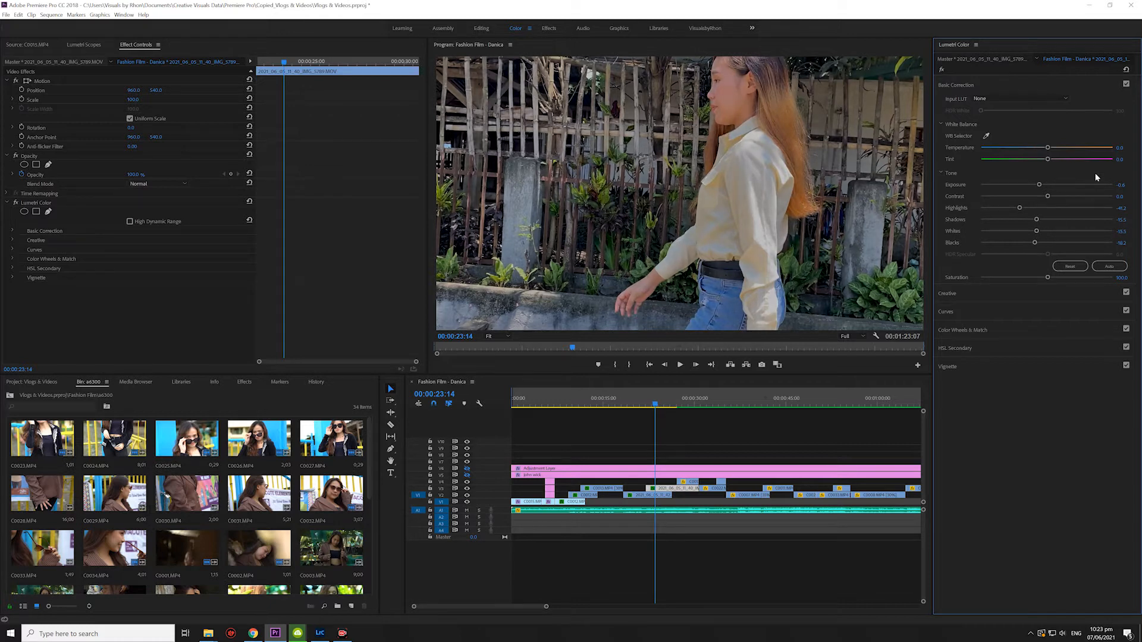
Step: Compare the fence clip with Lumetri Color off and on, and play through to the close-up of the woman by the railing
{"action": "left_click_drag", "start_coordinate": [655, 402], "coordinate": [638, 403]}
{"action": "key", "text": "space"}
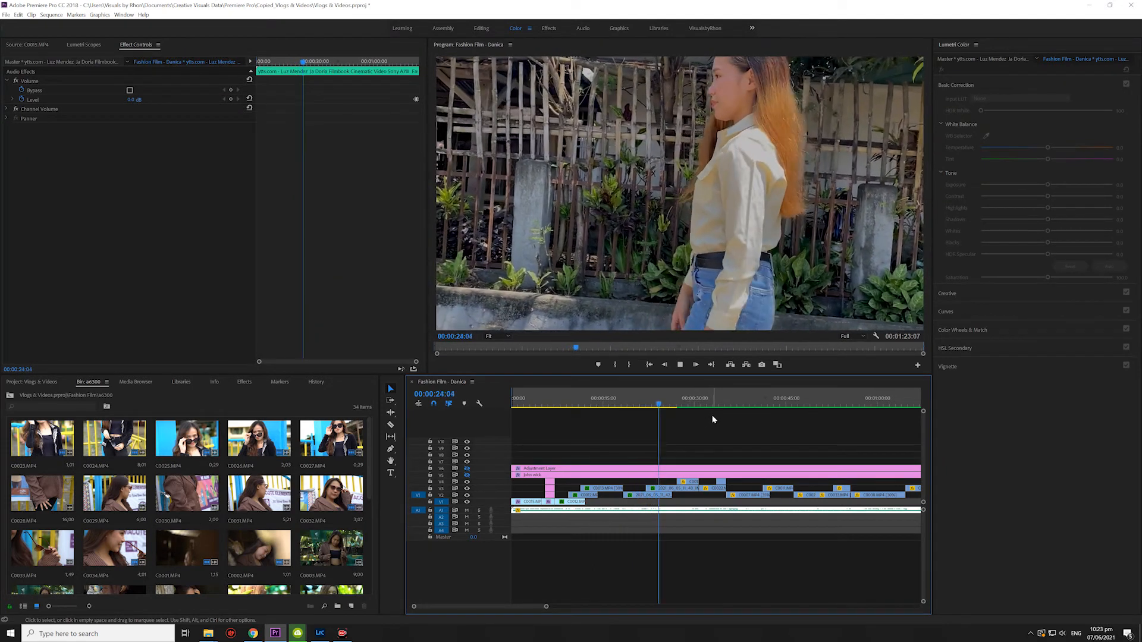
{"action": "key", "text": "space"}
{"action": "left_click", "coordinate": [675, 490]}
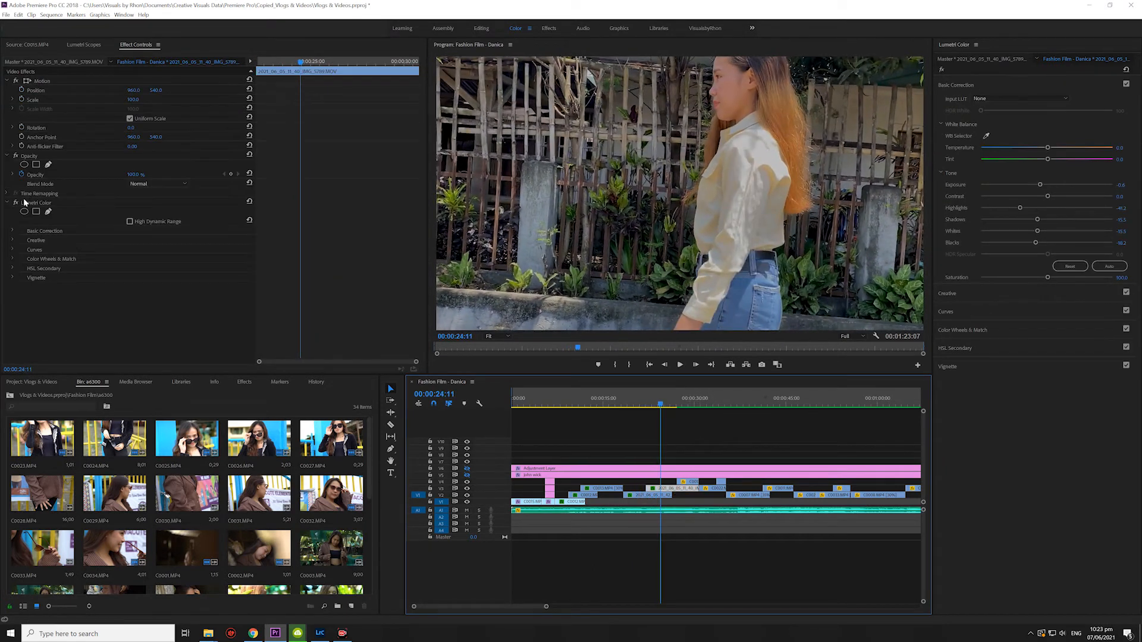
{"action": "left_click", "coordinate": [16, 203]}
{"action": "left_click", "coordinate": [16, 203]}
{"action": "left_click", "coordinate": [16, 203]}
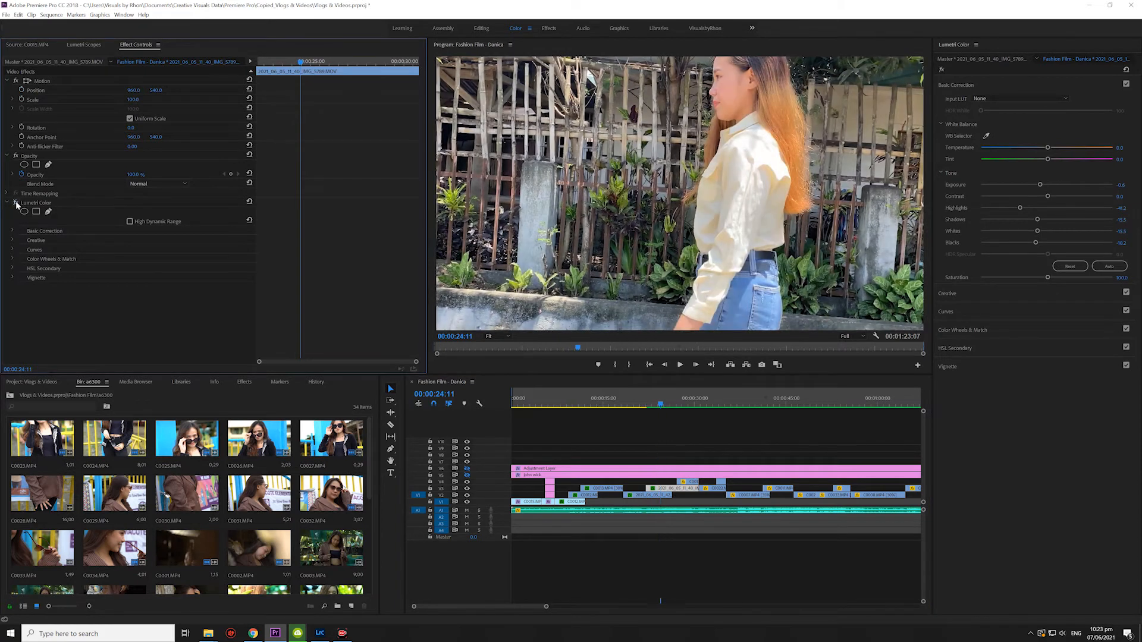
{"action": "left_click", "coordinate": [16, 203]}
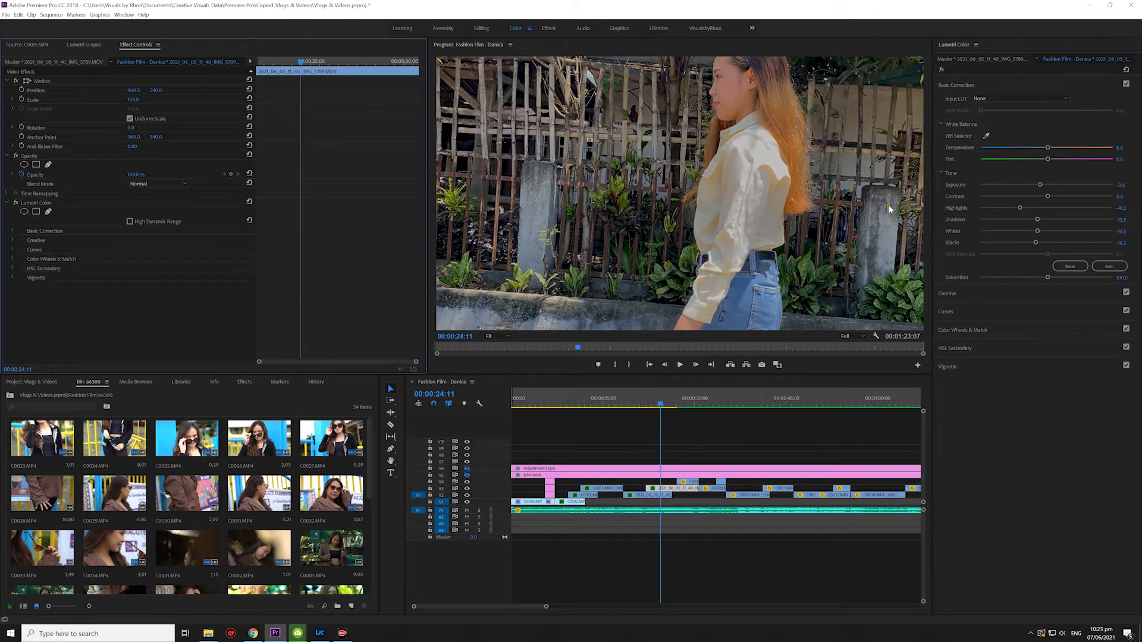
{"action": "left_click", "coordinate": [667, 415]}
{"action": "key", "text": "space"}
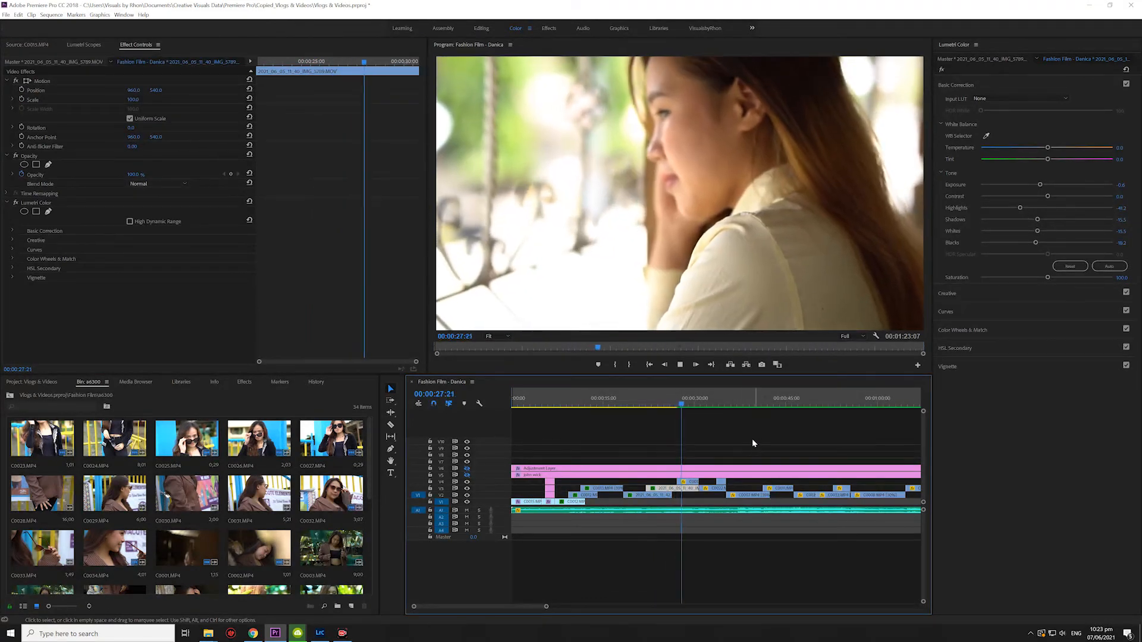
{"action": "key", "text": "space"}
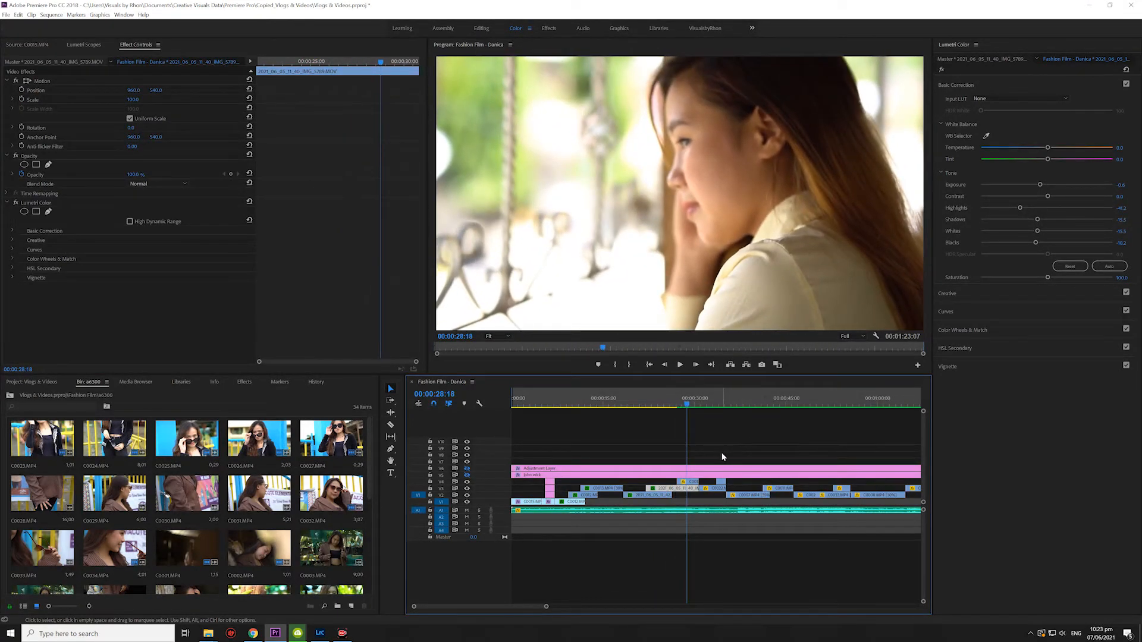
Step: Set the close-up clip's Exposure to -0.6 and Highlights to about -43, and play part of it back
{"action": "key", "text": "equal"}
{"action": "left_click", "coordinate": [729, 482]}
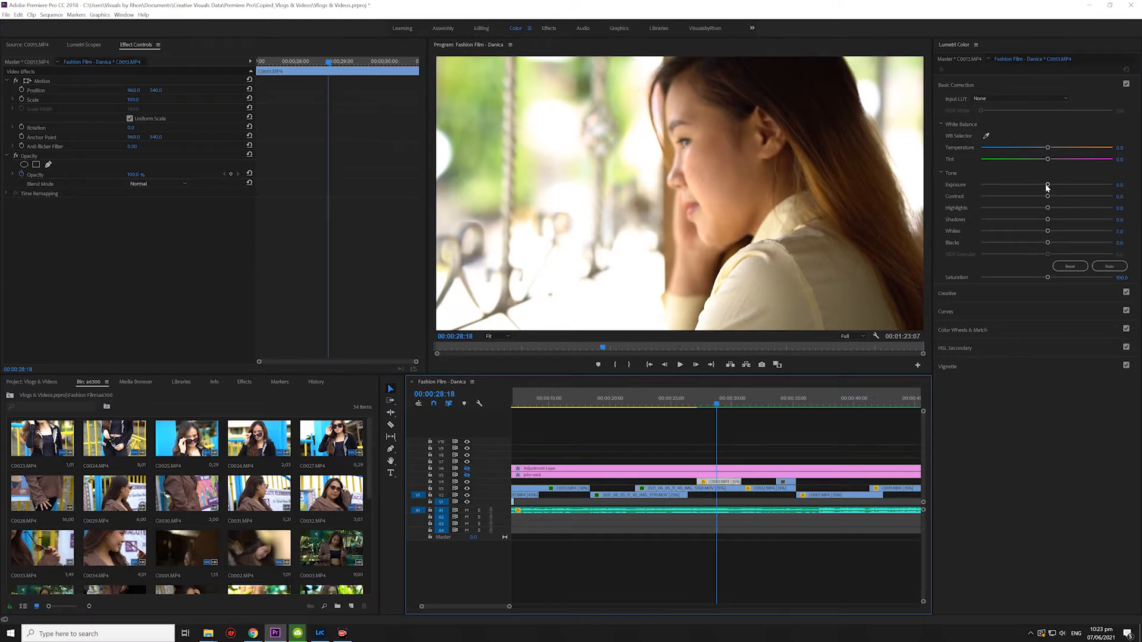
{"action": "left_click_drag", "start_coordinate": [1047, 186], "coordinate": [1043, 188]}
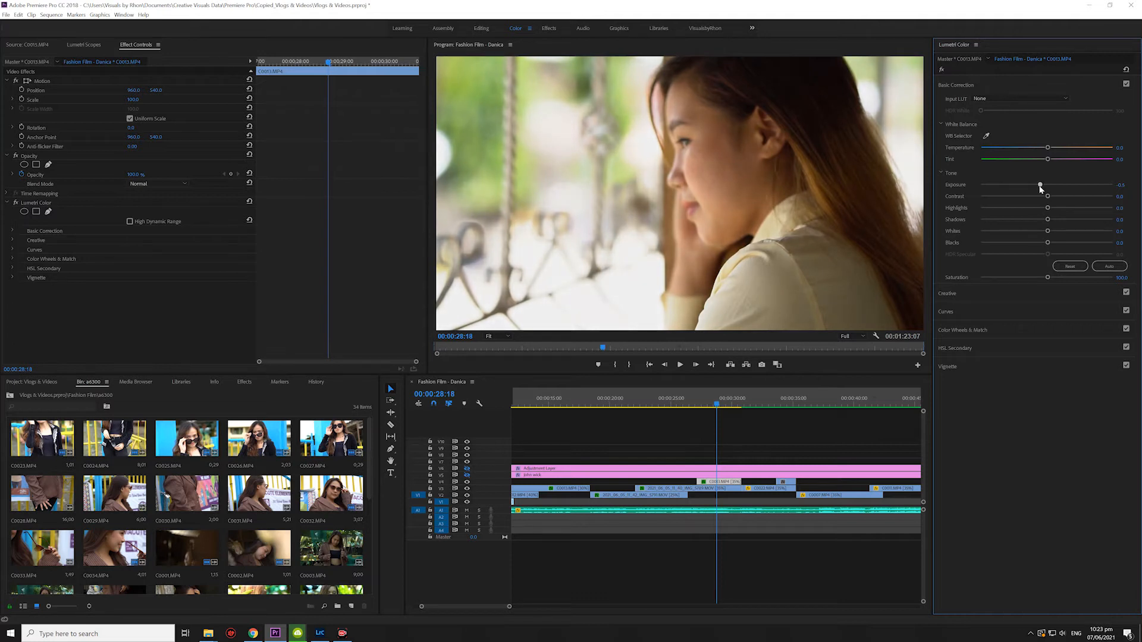
{"action": "left_click_drag", "start_coordinate": [1041, 189], "coordinate": [1024, 209]}
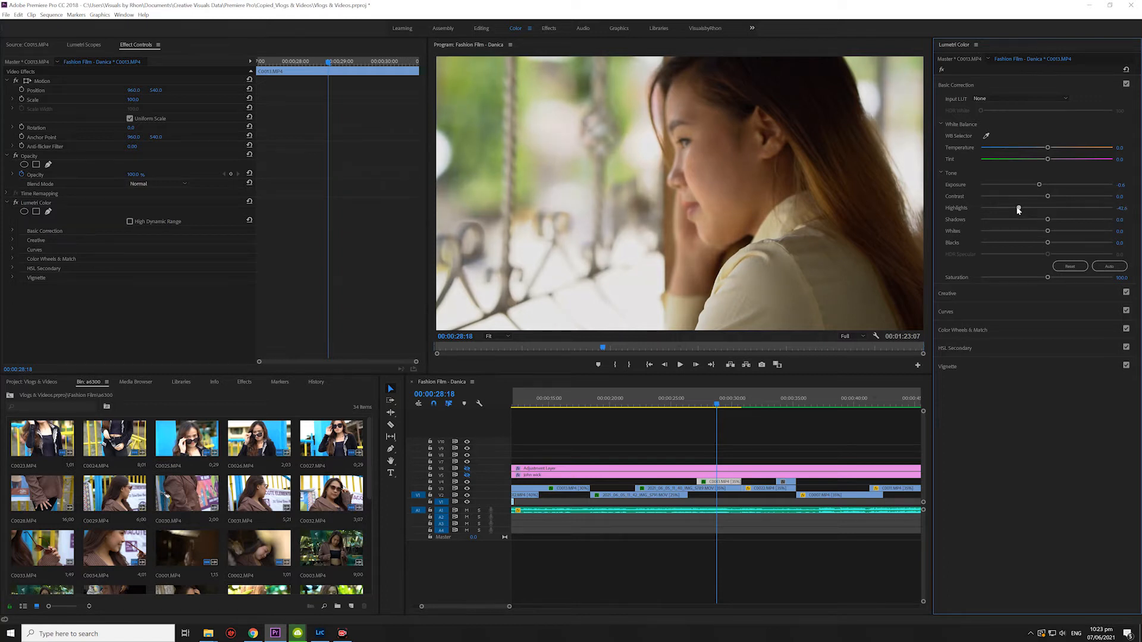
{"action": "left_click_drag", "start_coordinate": [712, 405], "coordinate": [714, 407]}
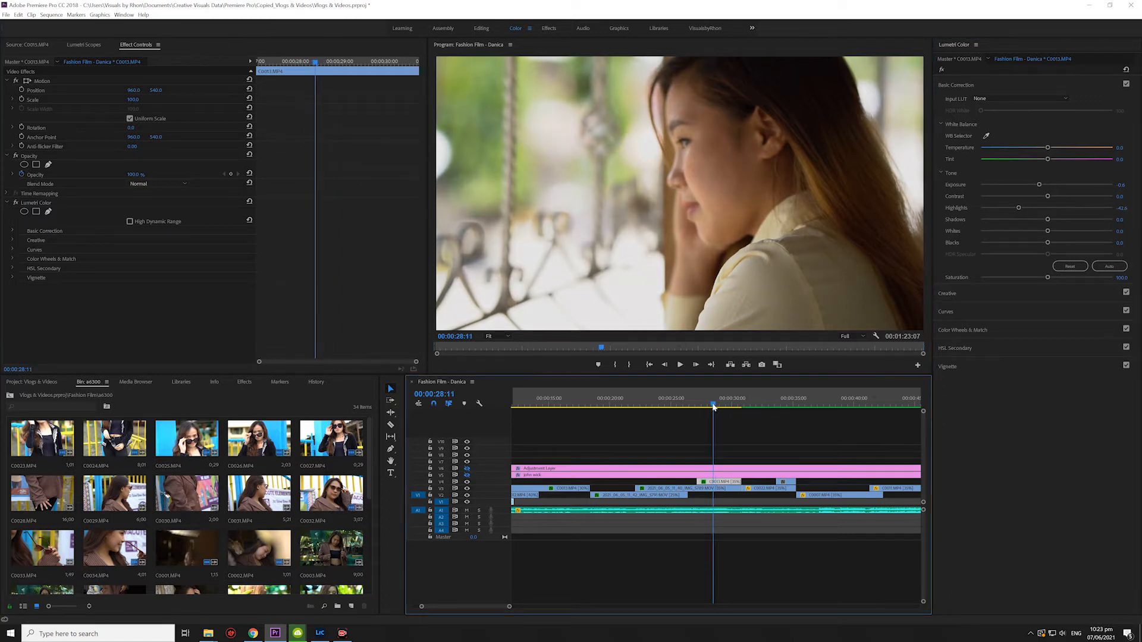
{"action": "key", "text": "space"}
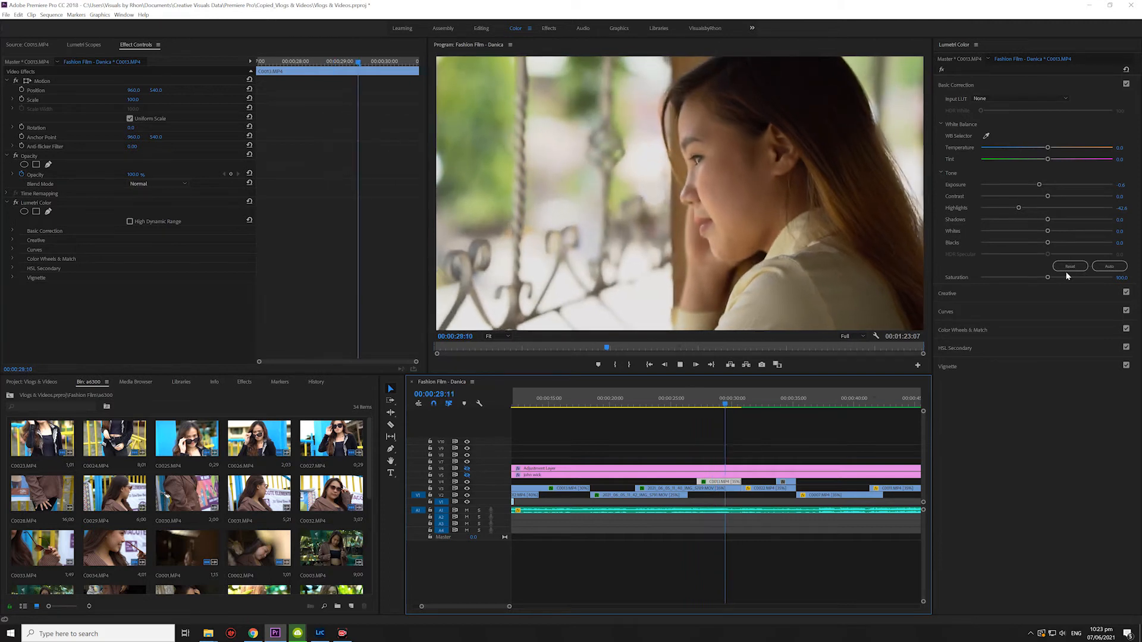
{"action": "key", "text": "space"}
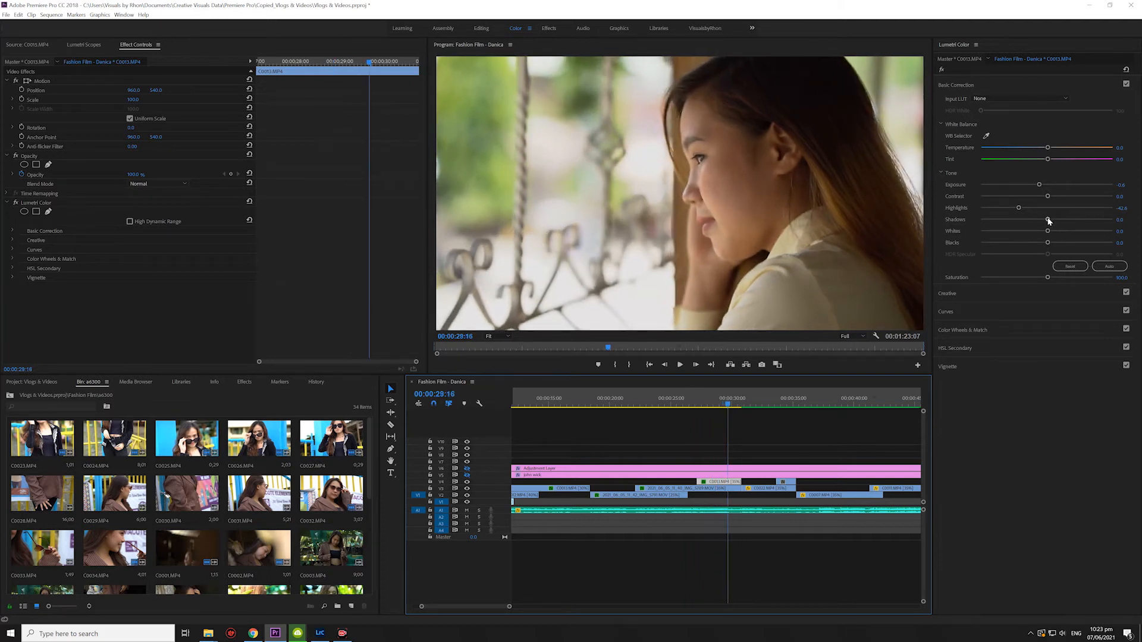
Step: Set the close-up clip's Shadows to about -21, Whites to about -12 and Blacks to about -16, and slightly cool its Temperature
{"action": "left_click_drag", "start_coordinate": [1048, 220], "coordinate": [1038, 221]}
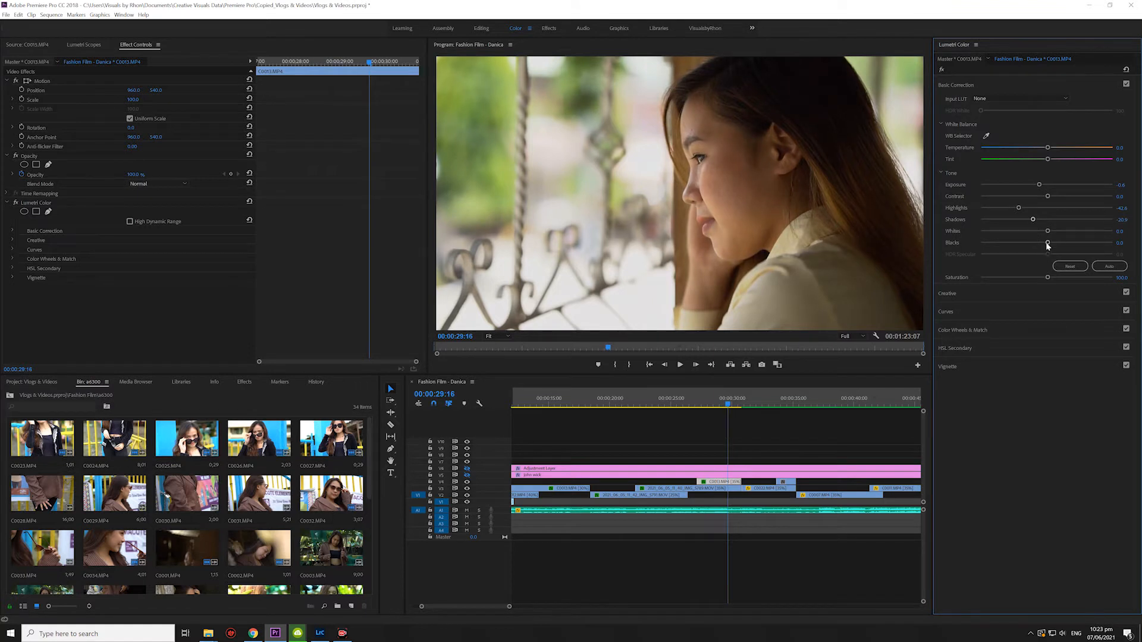
{"action": "mouse_move", "coordinate": [1047, 242]}
{"action": "left_mouse_down"}
{"action": "mouse_move", "coordinate": [1034, 244]}
{"action": "mouse_move", "coordinate": [1038, 236]}
{"action": "left_mouse_up"}
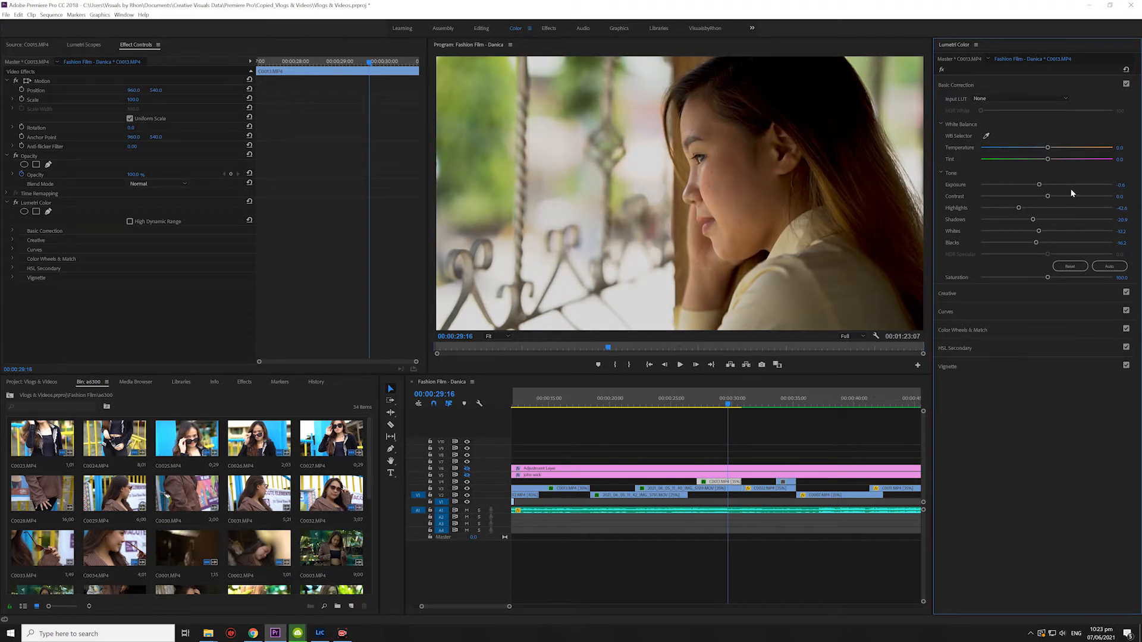
{"action": "left_click_drag", "start_coordinate": [1048, 149], "coordinate": [1043, 150]}
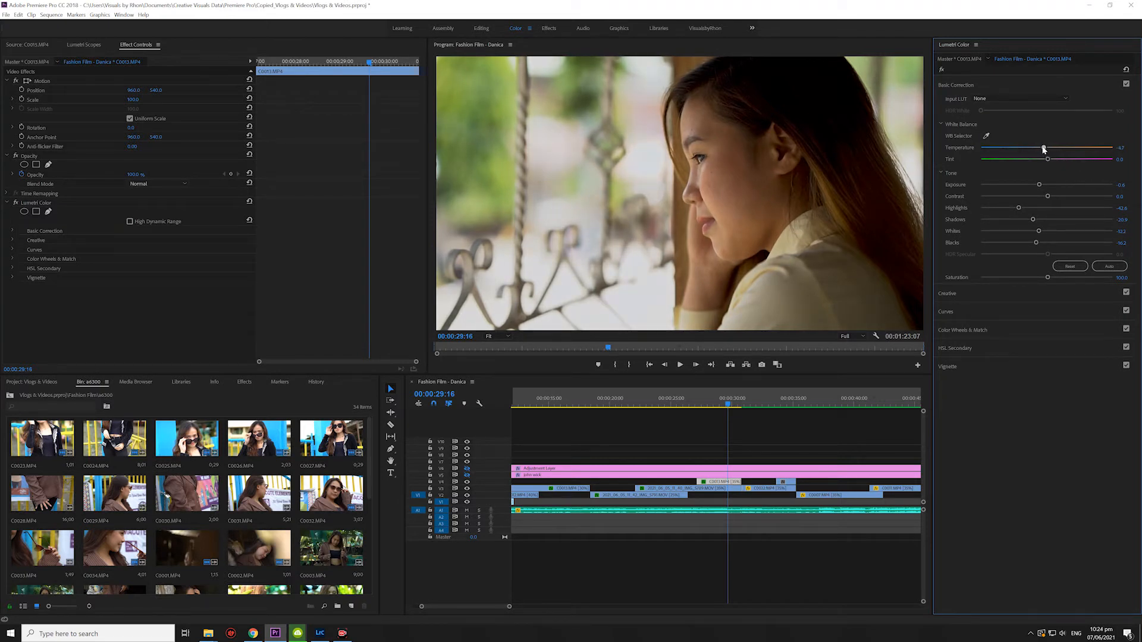
{"action": "left_click", "coordinate": [1123, 147]}
{"action": "key", "text": "BackSpace"}
{"action": "key", "text": "Return"}
Step: Play back the graded close-up of the woman by the railing and compare it with Lumetri Color off and on
{"action": "left_click_drag", "start_coordinate": [732, 404], "coordinate": [690, 406]}
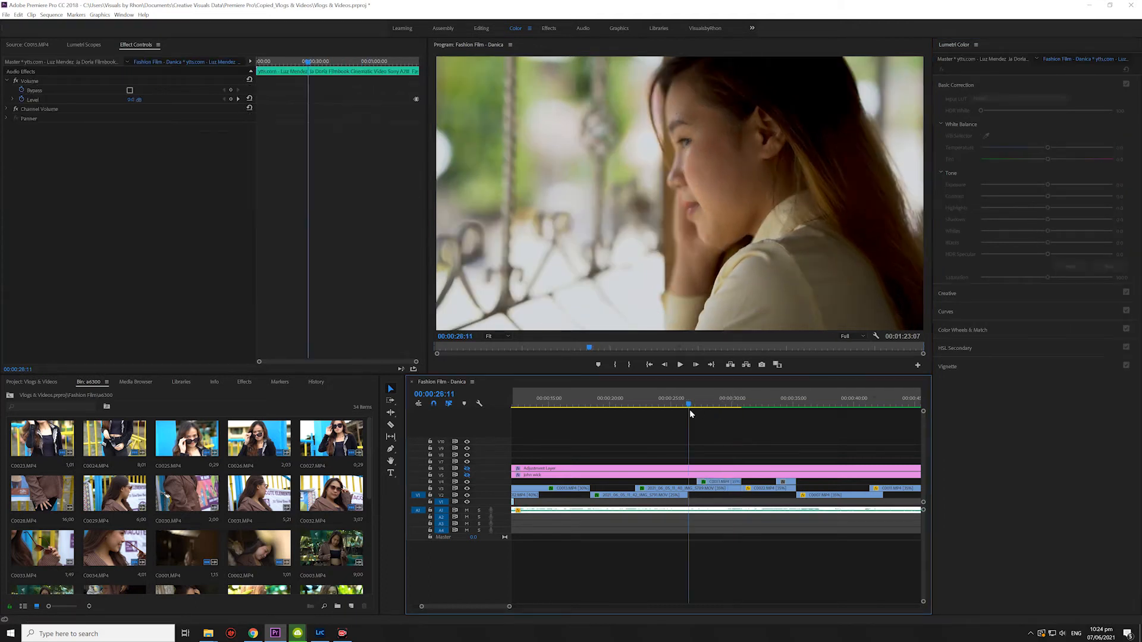
{"action": "key", "text": "space"}
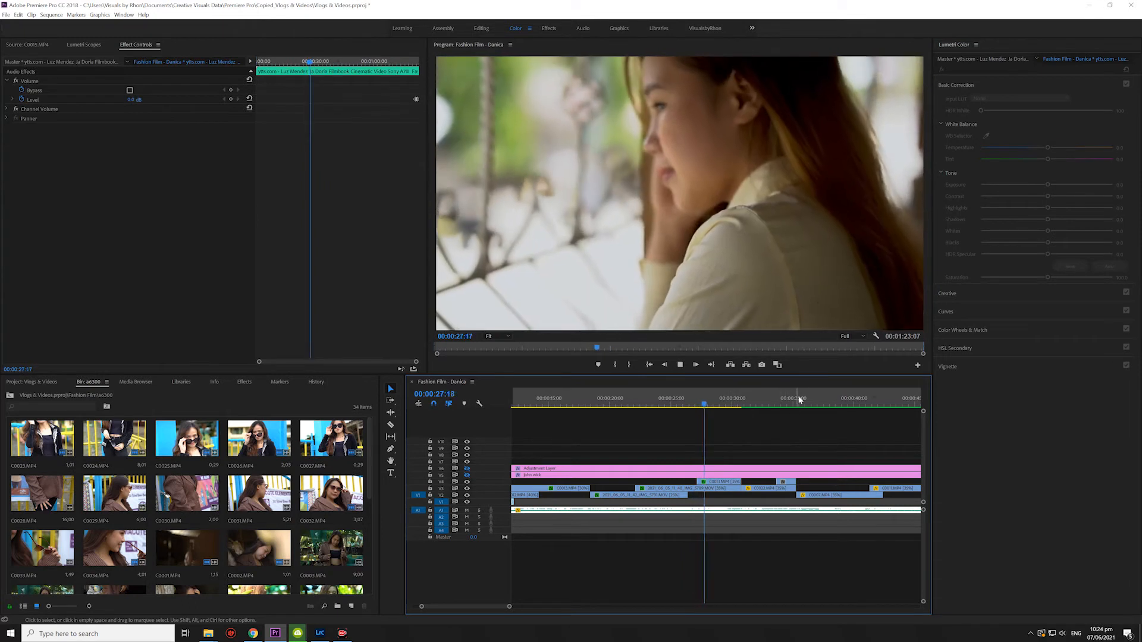
{"action": "key", "text": "space"}
{"action": "left_click", "coordinate": [725, 481]}
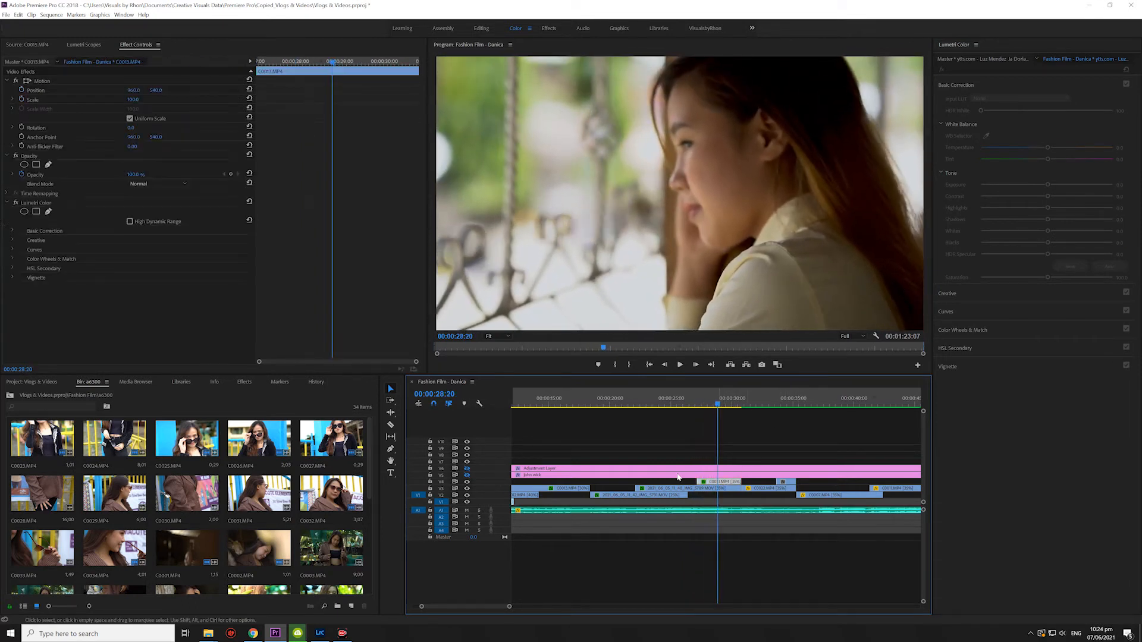
{"action": "left_click", "coordinate": [15, 203]}
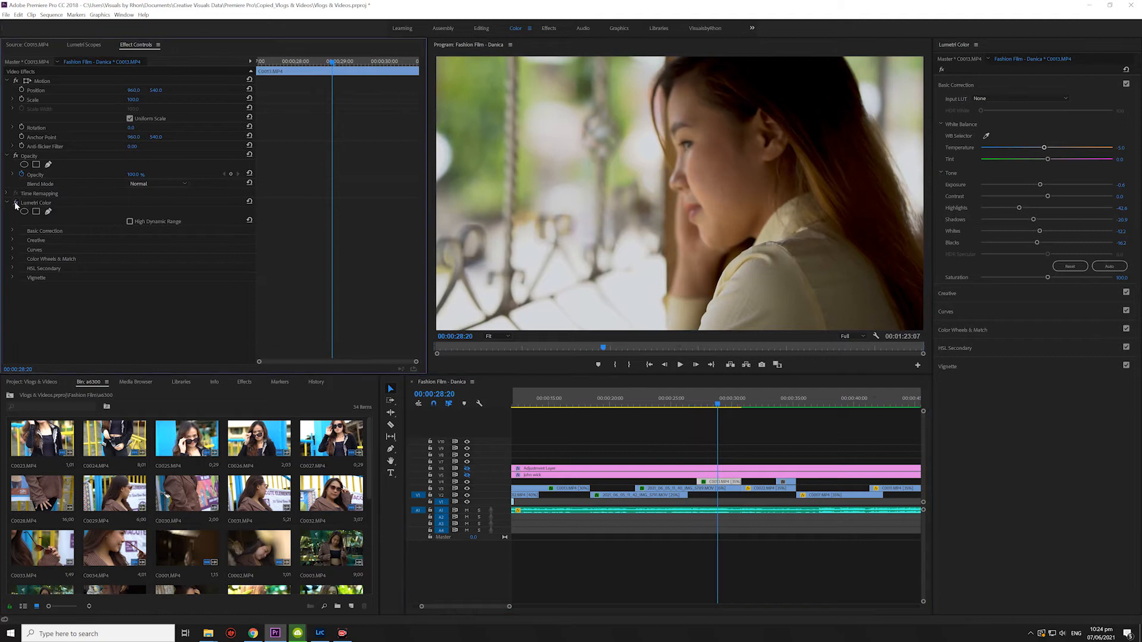
{"action": "left_click", "coordinate": [15, 202]}
{"action": "left_click", "coordinate": [16, 203]}
{"action": "left_click", "coordinate": [16, 203]}
Step: Play the railing close-up with its Lumetri Color effect turned off, and replay it with the effect turned back on
{"action": "left_click", "coordinate": [15, 203]}
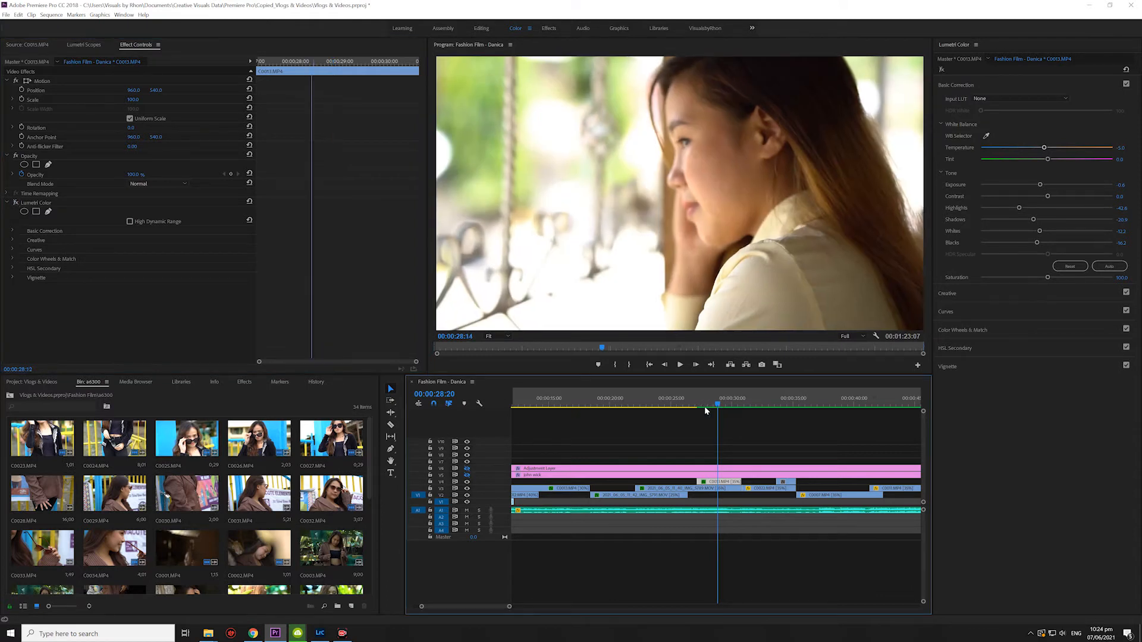
{"action": "left_click", "coordinate": [697, 401]}
{"action": "key", "text": "space"}
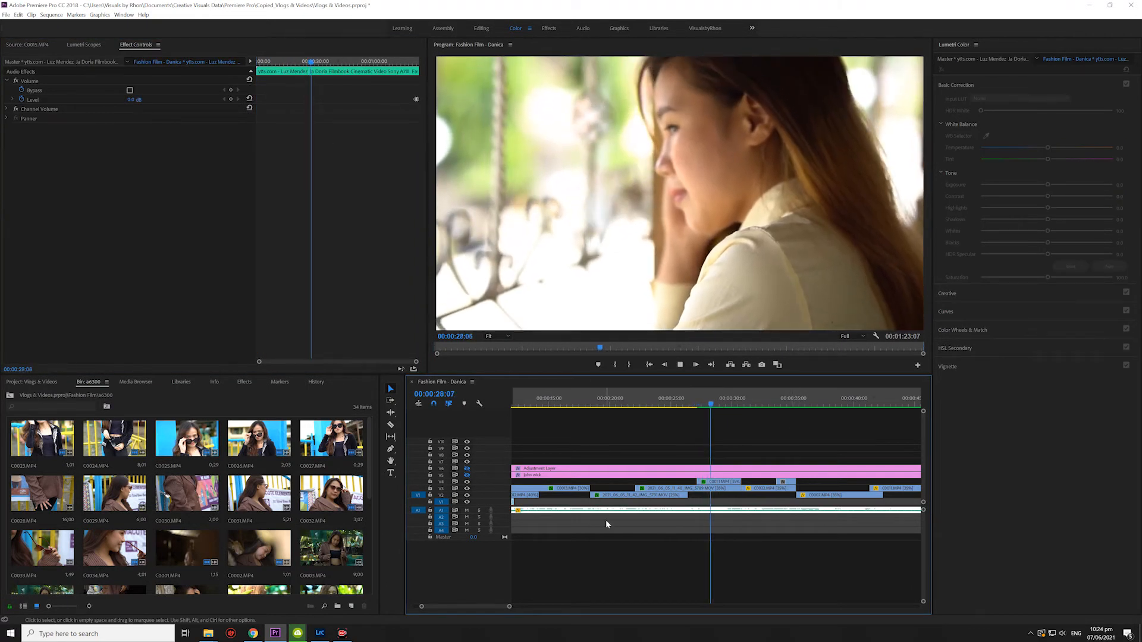
{"action": "key", "text": "space"}
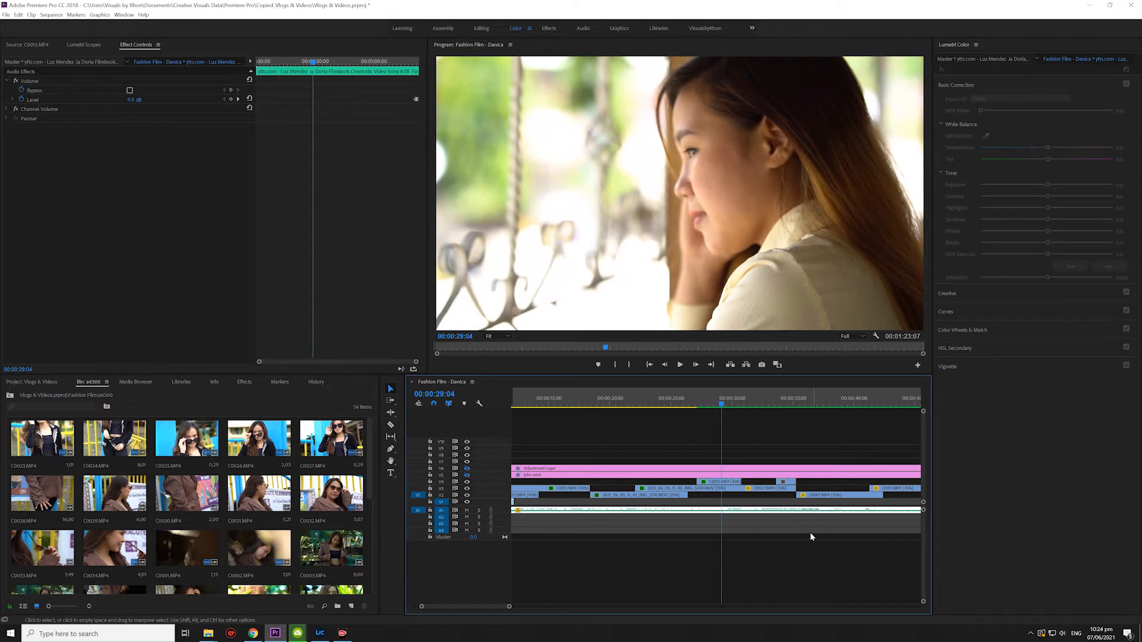
{"action": "left_click", "coordinate": [731, 482]}
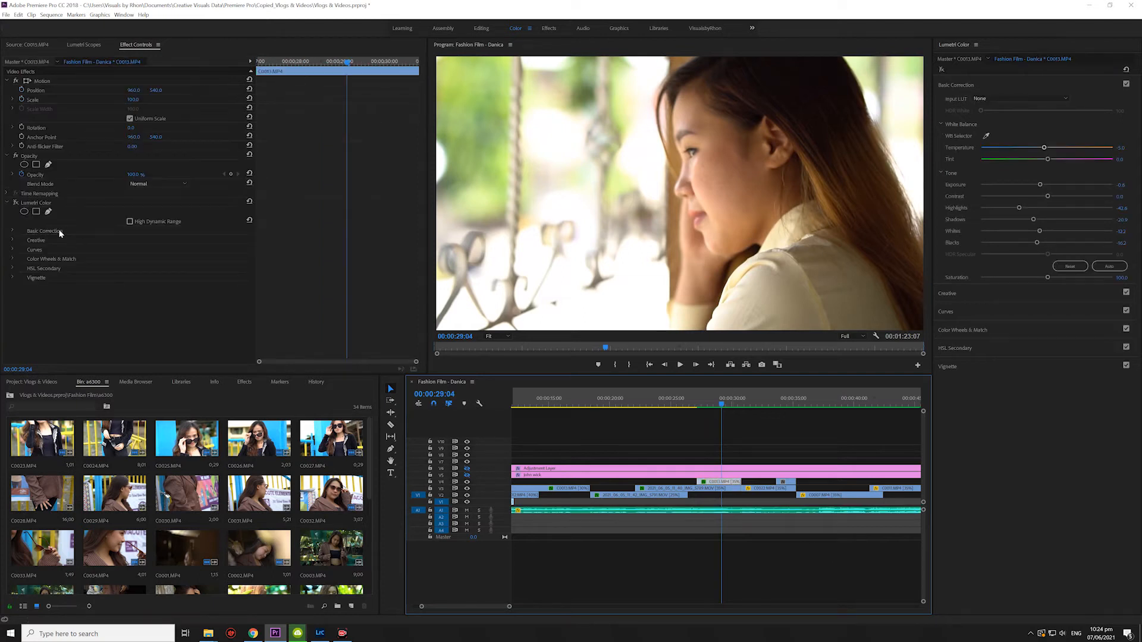
{"action": "left_click", "coordinate": [16, 203]}
{"action": "left_click_drag", "start_coordinate": [721, 405], "coordinate": [696, 406]}
{"action": "key", "text": "space"}
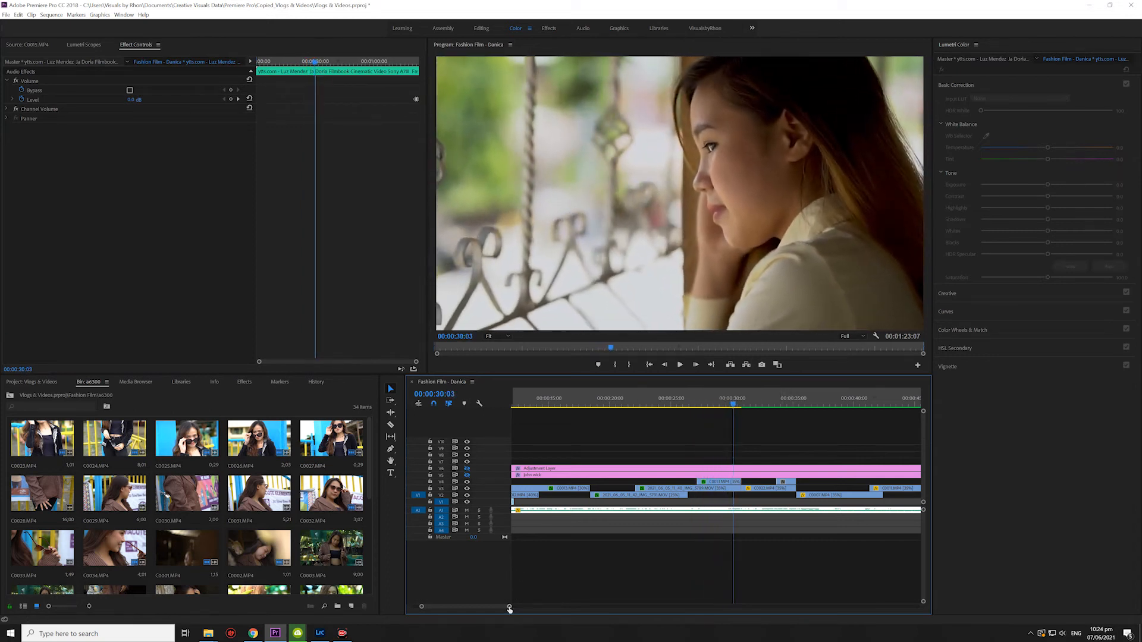
Step: Grade the white flower clip with Exposure -0.4, Highlights about -25, Shadows about -13 and Blacks about -16
{"action": "left_click_drag", "start_coordinate": [509, 606], "coordinate": [539, 612]}
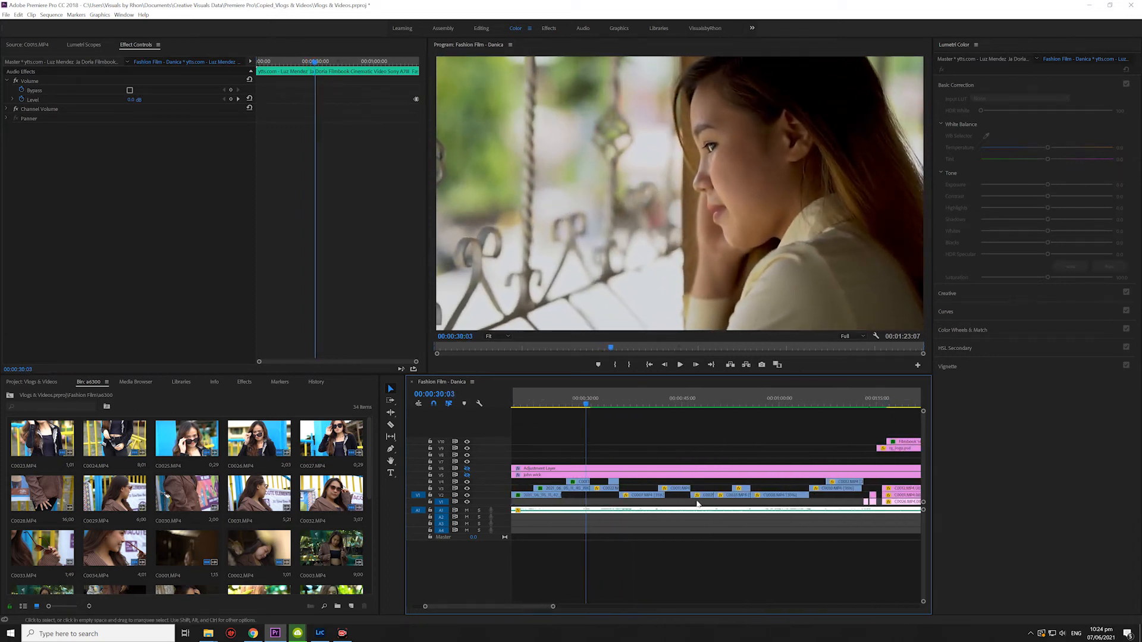
{"action": "key", "text": "space"}
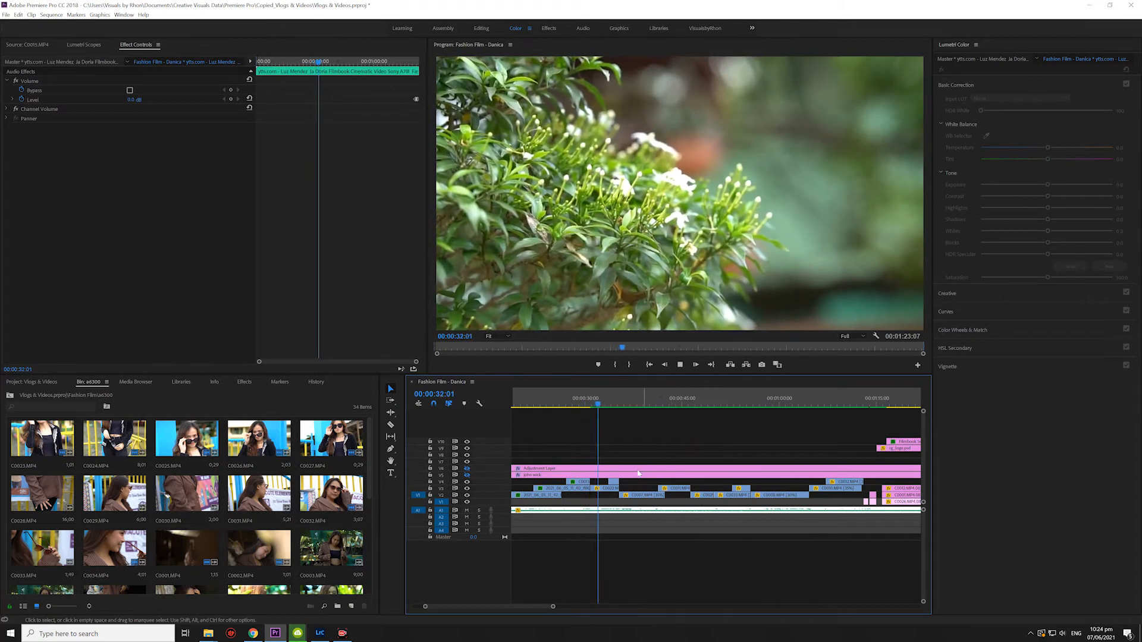
{"action": "left_click", "coordinate": [609, 487]}
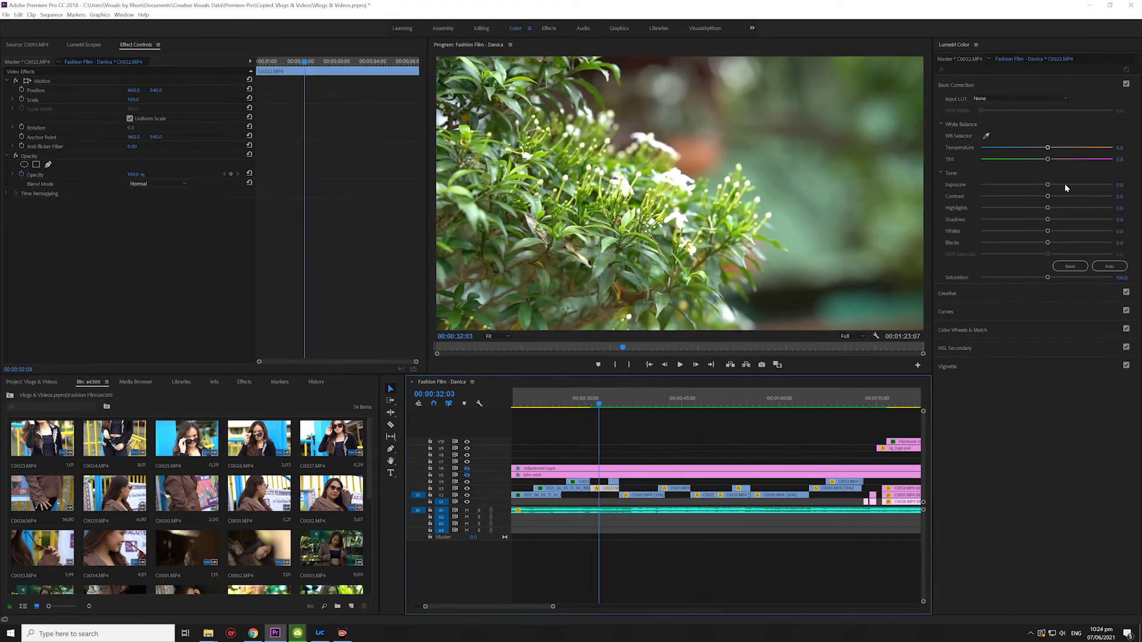
{"action": "left_click_drag", "start_coordinate": [1048, 186], "coordinate": [1041, 221]}
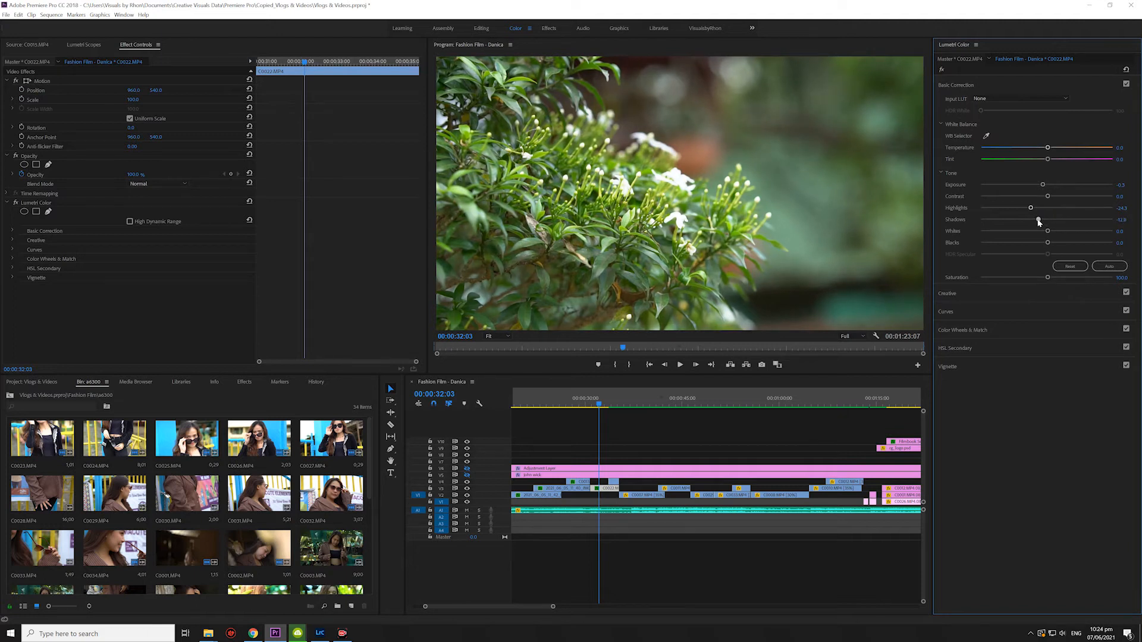
{"action": "left_click_drag", "start_coordinate": [1038, 222], "coordinate": [1035, 245]}
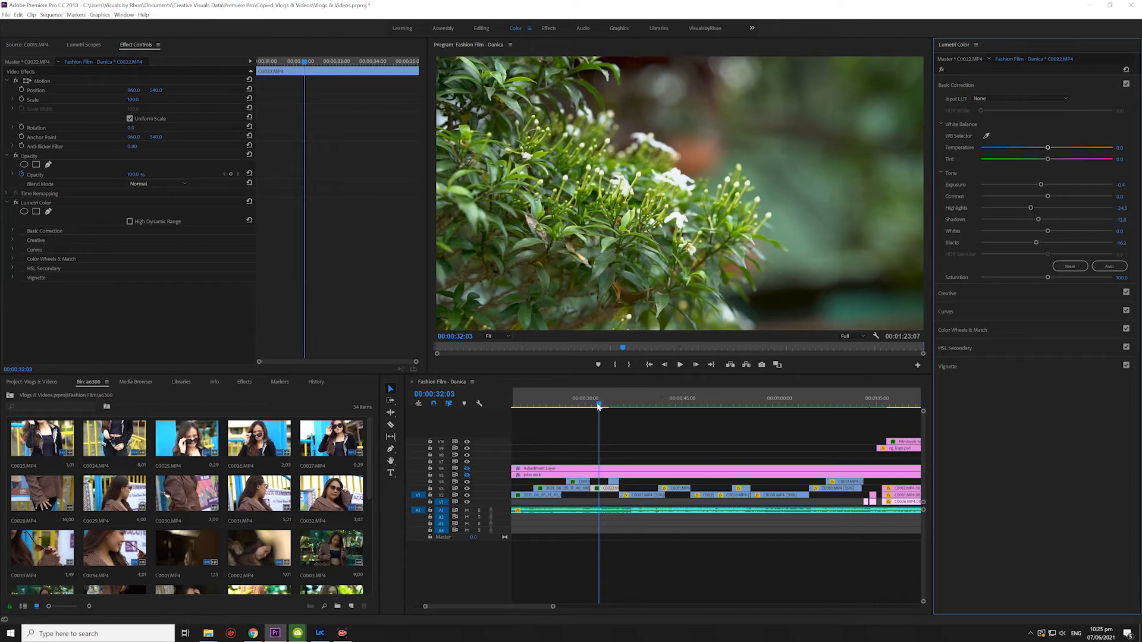
Step: Play through the graded flower clip up to the shot of the ironwork railing
{"action": "left_click_drag", "start_coordinate": [599, 405], "coordinate": [585, 407]}
{"action": "key", "text": "space"}
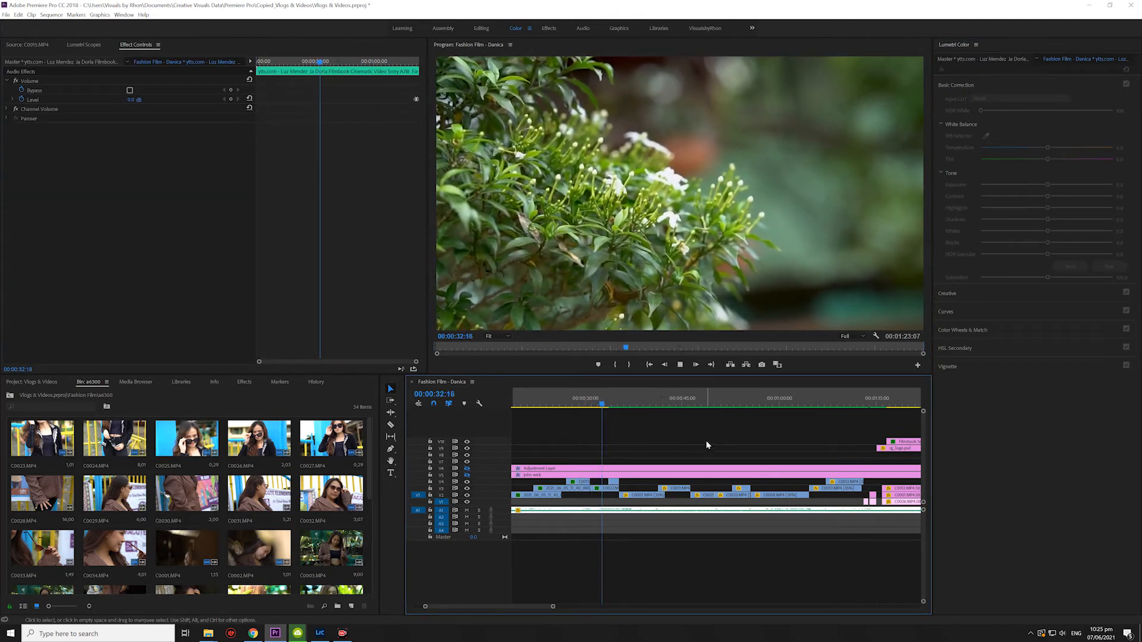
{"action": "key", "text": "space"}
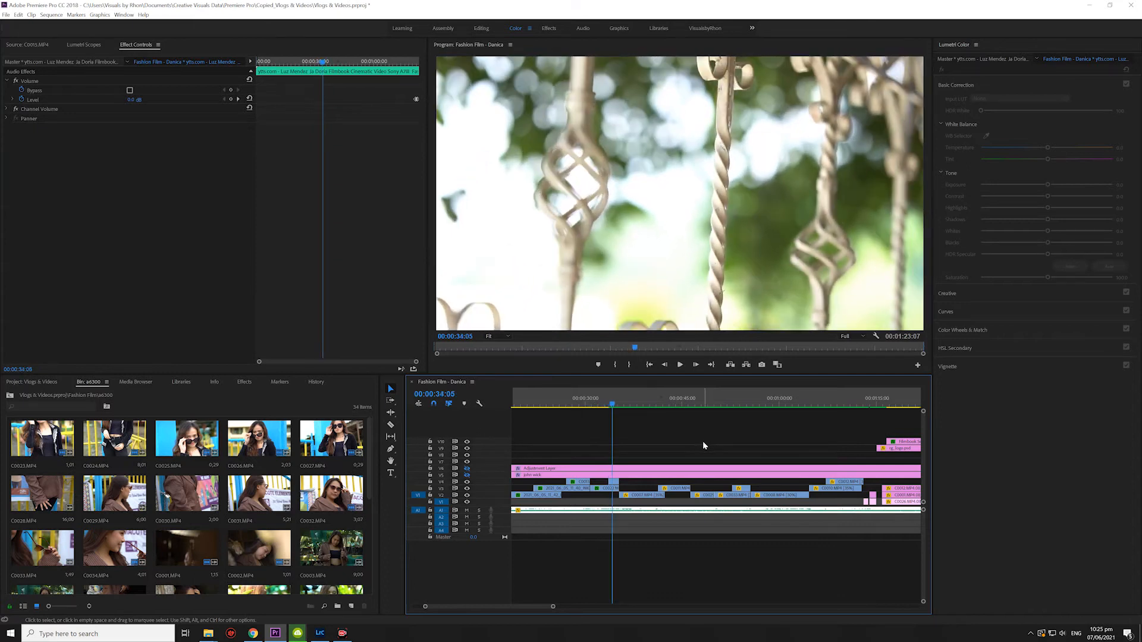
Step: Grade the ironwork railing clip with Exposure -0.7, Highlights about -37, Shadows about -17, and Whites and Blacks about -13
{"action": "key", "text": "="}
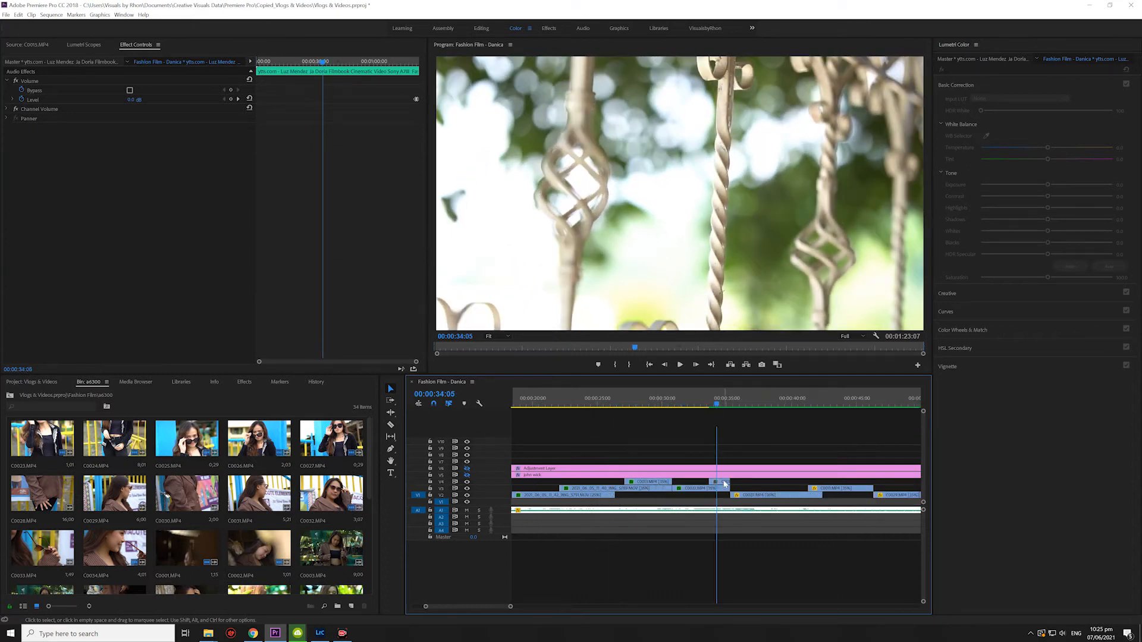
{"action": "left_click", "coordinate": [721, 482]}
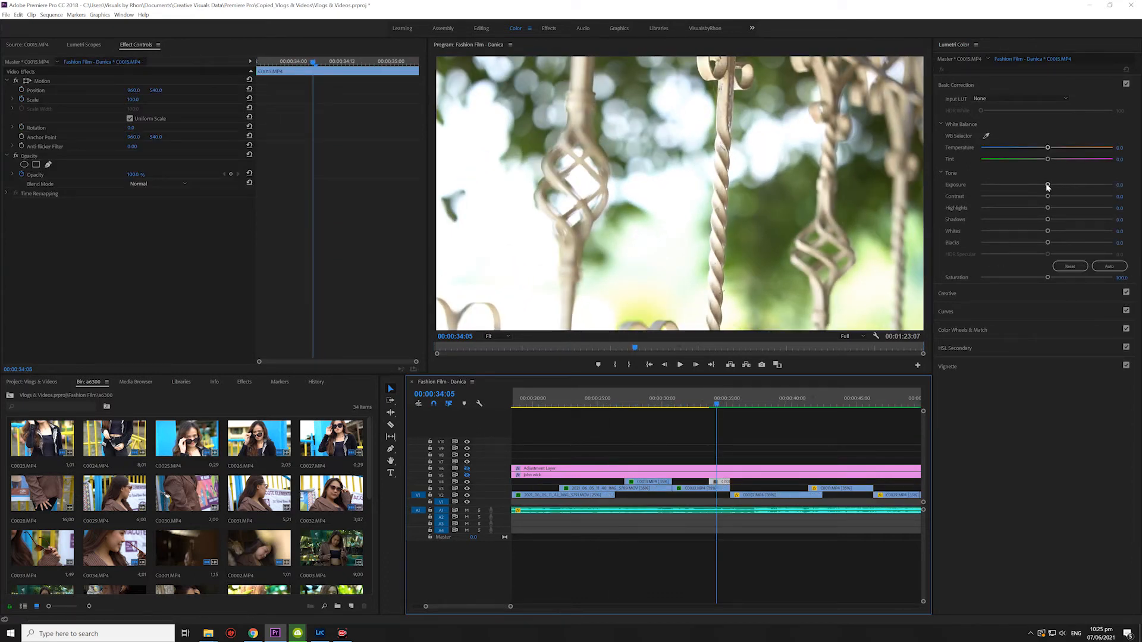
{"action": "left_click_drag", "start_coordinate": [1047, 186], "coordinate": [1040, 188]}
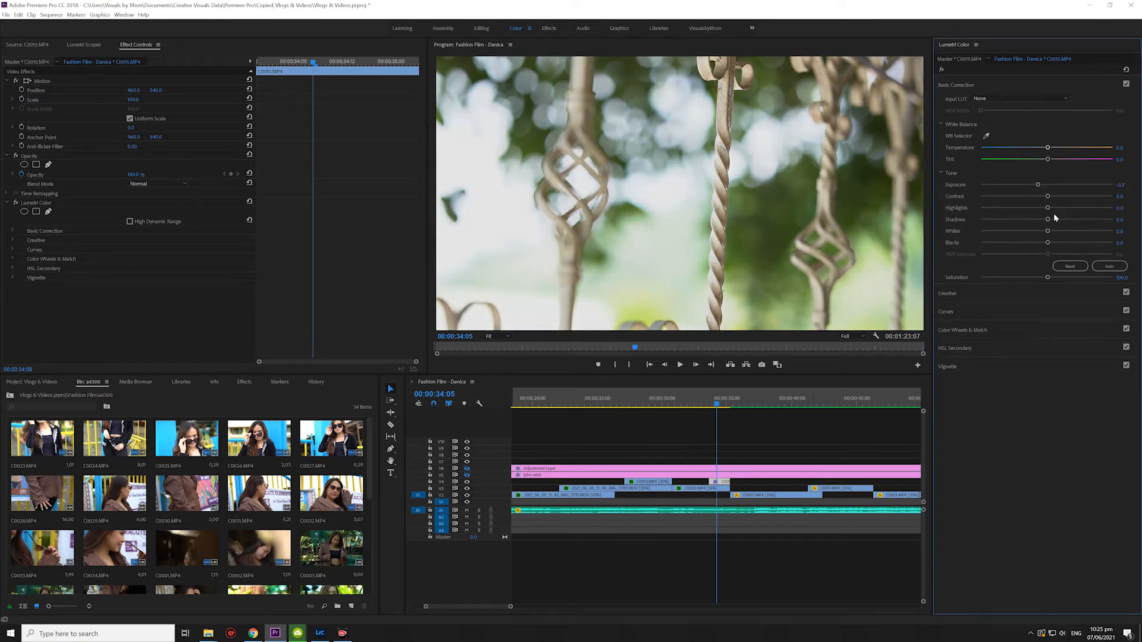
{"action": "left_click_drag", "start_coordinate": [1047, 208], "coordinate": [1024, 208]}
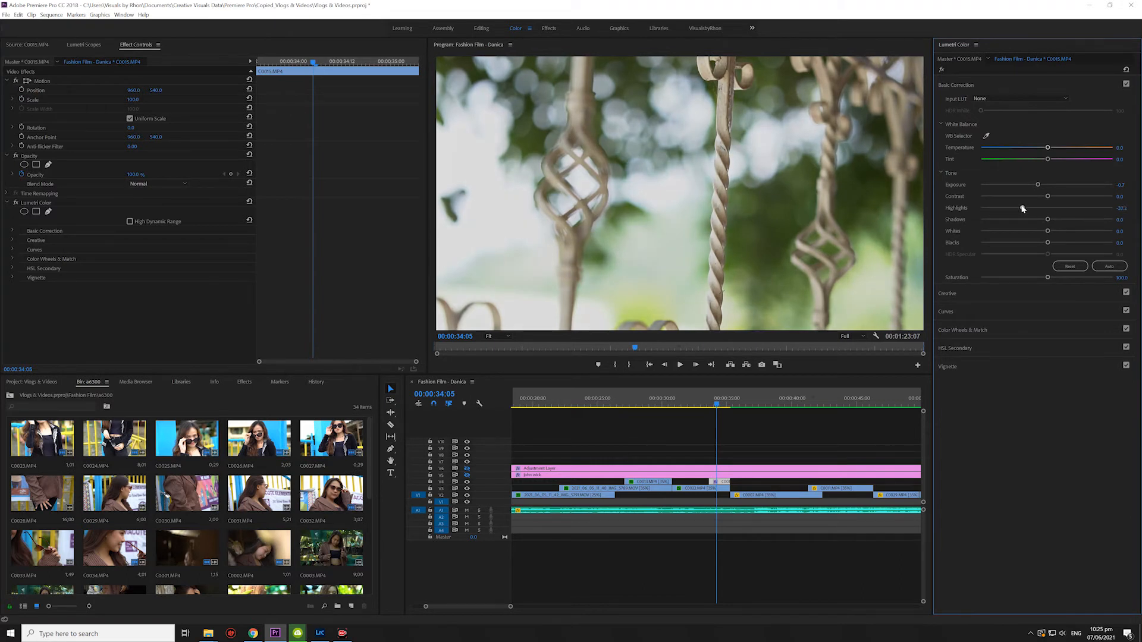
{"action": "mouse_move", "coordinate": [1047, 219]}
{"action": "left_mouse_down"}
{"action": "mouse_move", "coordinate": [1035, 222]}
{"action": "mouse_move", "coordinate": [1047, 243]}
{"action": "mouse_move", "coordinate": [1038, 233]}
{"action": "left_mouse_up"}
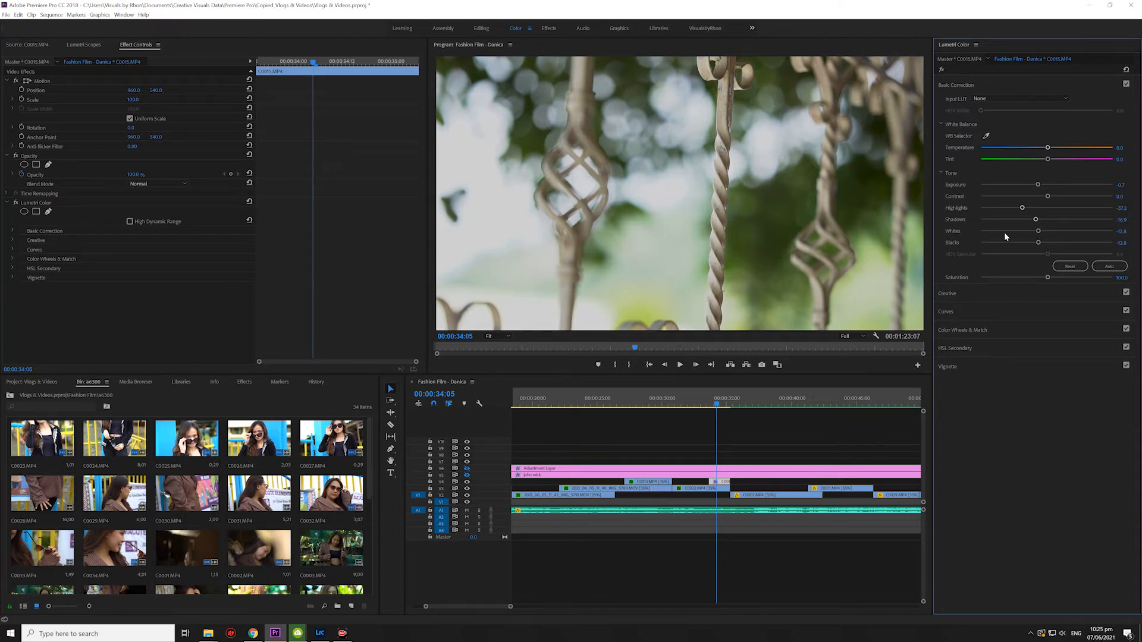
Step: Compare the ironwork railing clip with Lumetri Color off and on, and play through to the close-up of the woman among the leaves
{"action": "left_click", "coordinate": [15, 203]}
{"action": "left_click", "coordinate": [15, 203]}
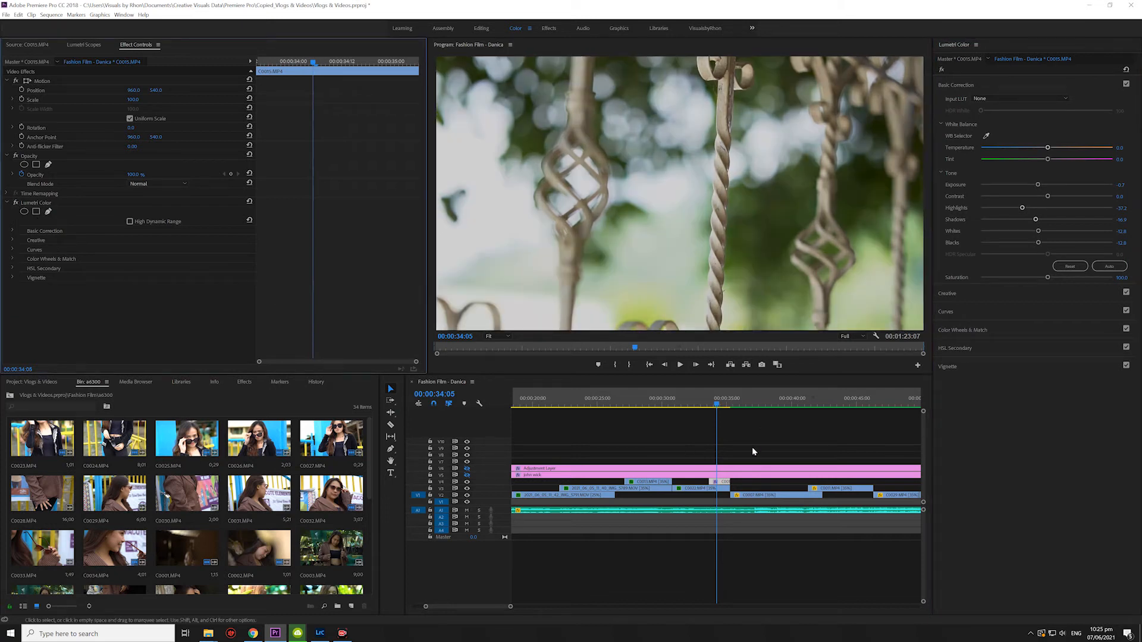
{"action": "left_click_drag", "start_coordinate": [718, 408], "coordinate": [706, 408]}
{"action": "key", "text": "space"}
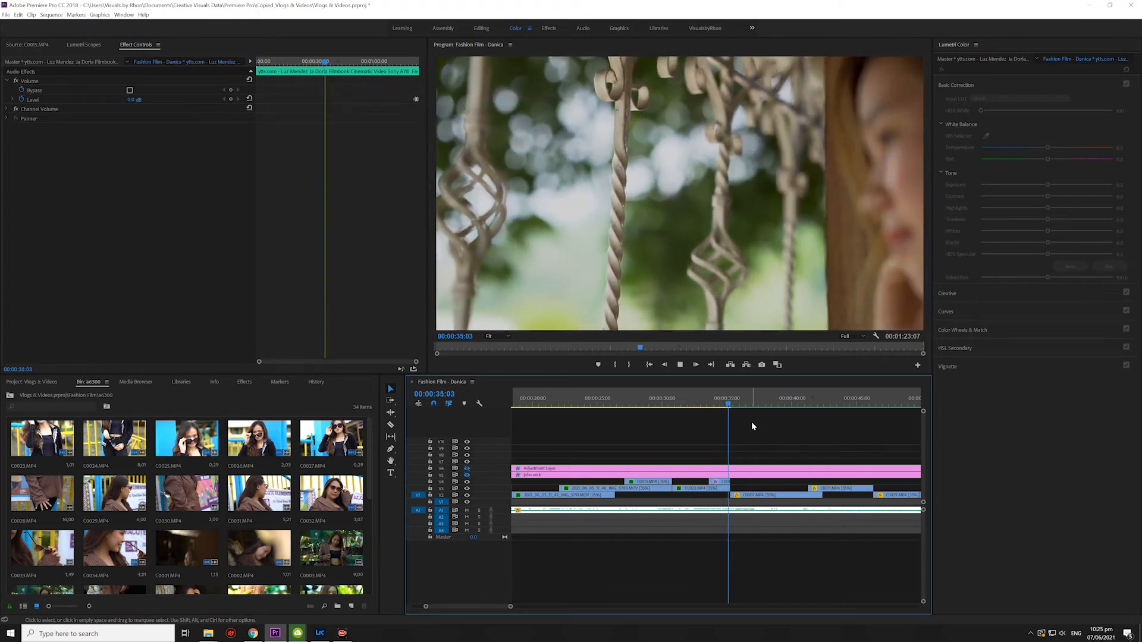
{"action": "key", "text": "space"}
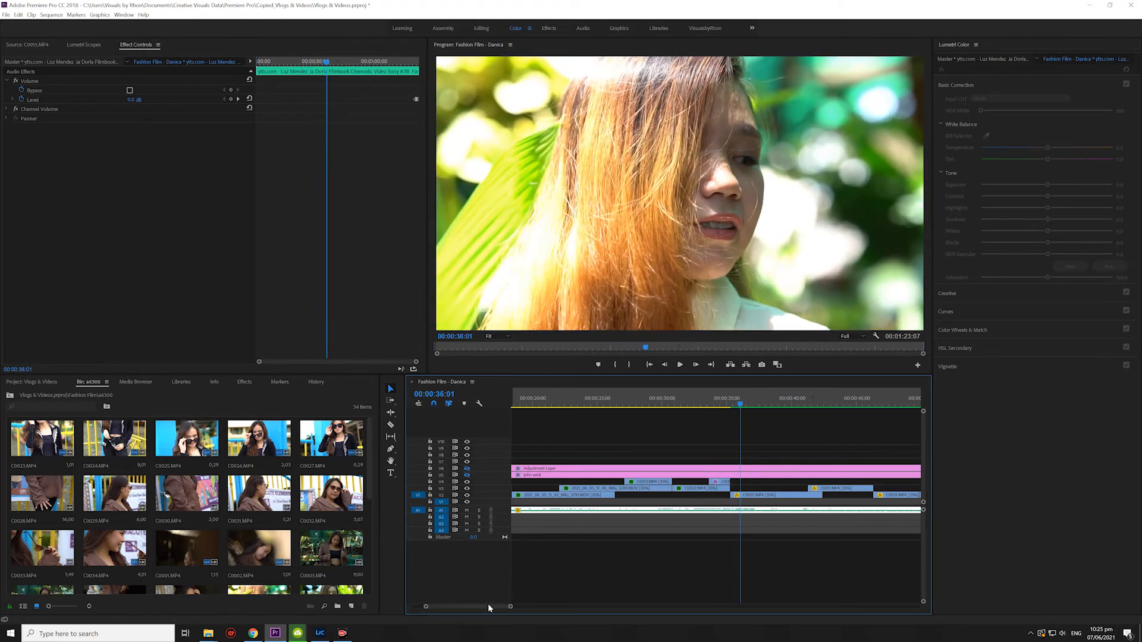
Step: Grade the close-up among the leaves with Exposure -0.6, Highlights about -45, Shadows about -15, Whites about -27 and Blacks about -25
{"action": "scroll", "coordinate": [487, 604], "scroll_direction": "down", "scroll_amount": 3}
{"action": "left_click", "coordinate": [645, 494]}
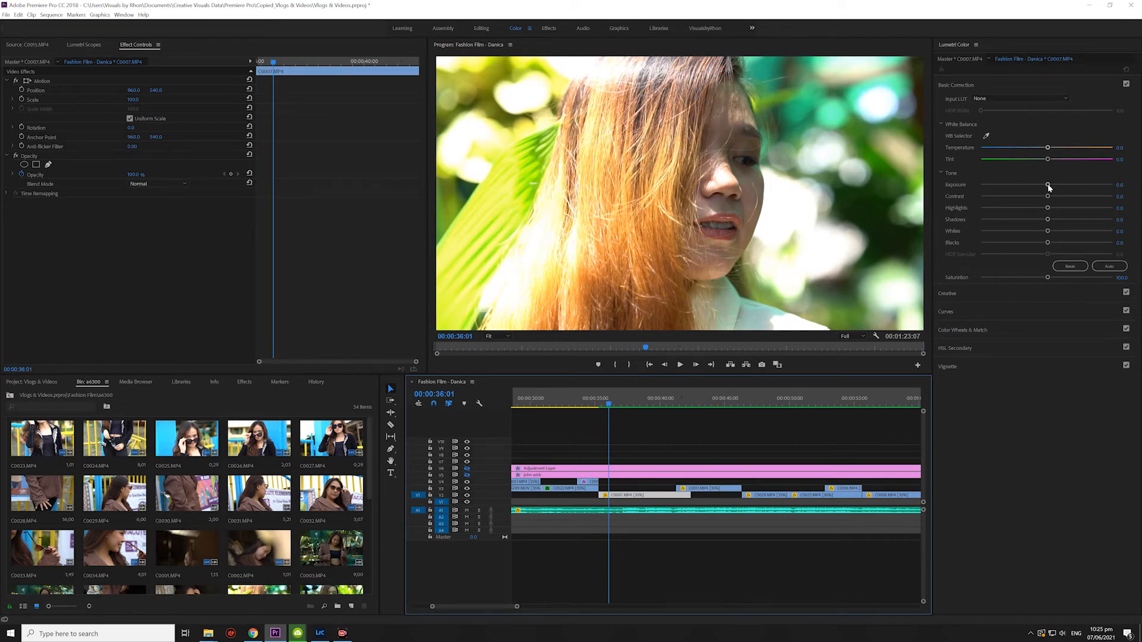
{"action": "left_click_drag", "start_coordinate": [1048, 186], "coordinate": [1042, 187]}
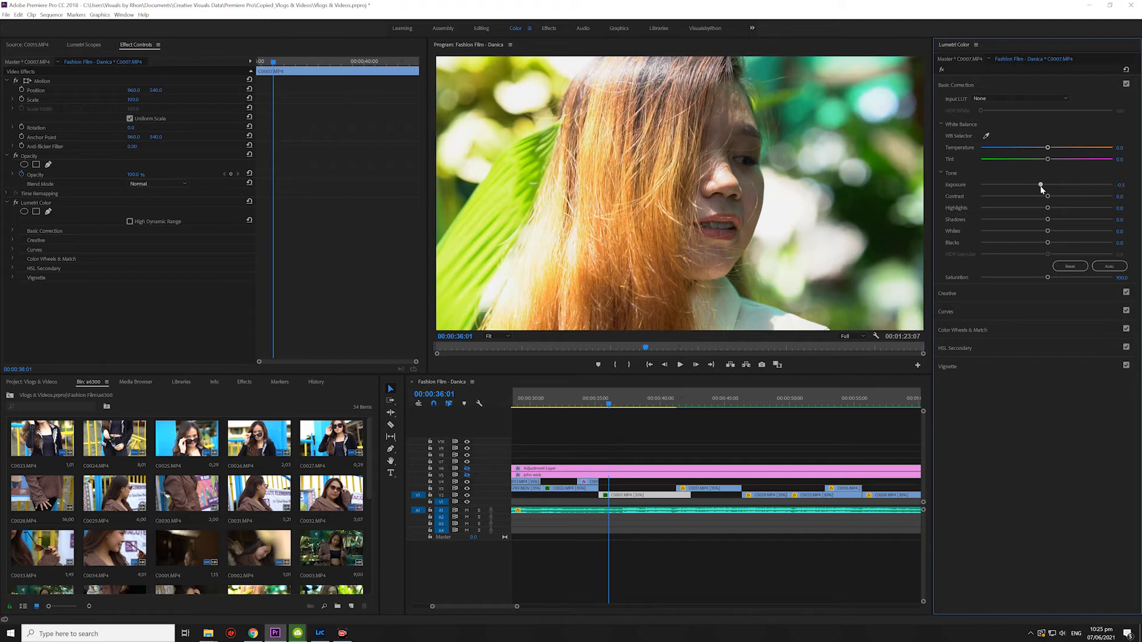
{"action": "left_click_drag", "start_coordinate": [1038, 209], "coordinate": [1028, 233]}
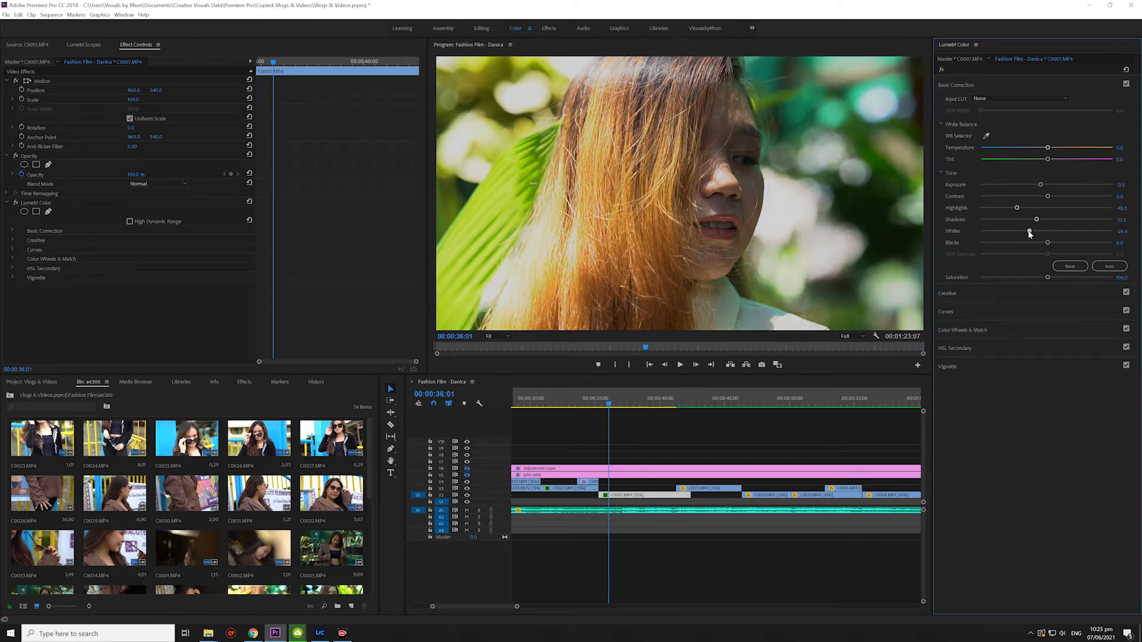
{"action": "left_click_drag", "start_coordinate": [1039, 245], "coordinate": [1030, 247]}
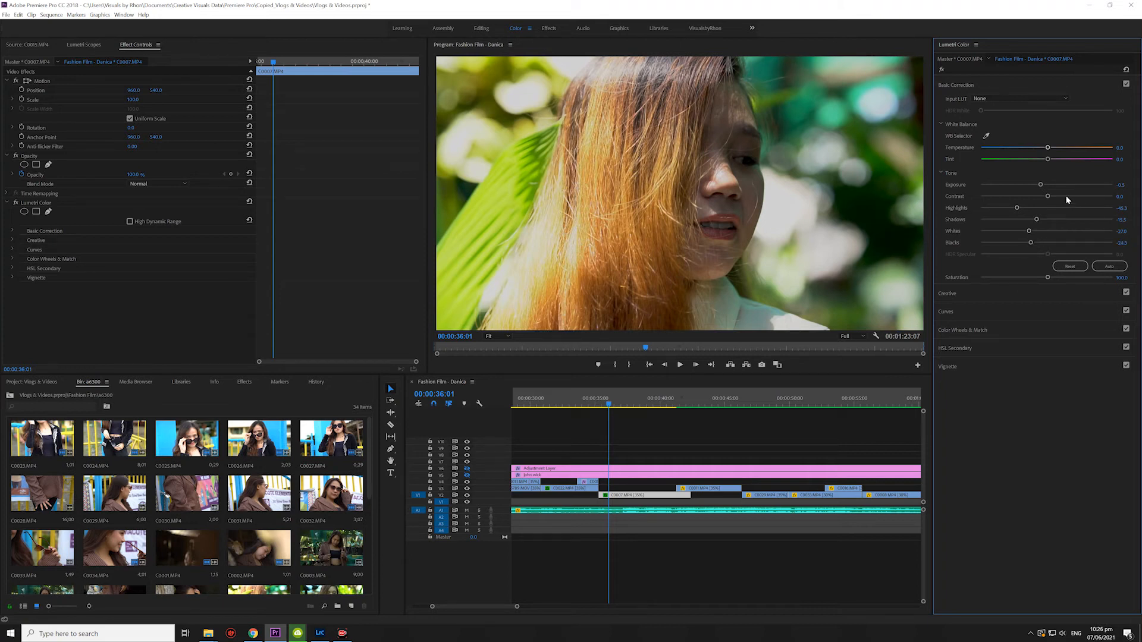
{"action": "left_click_drag", "start_coordinate": [1040, 185], "coordinate": [1039, 187]}
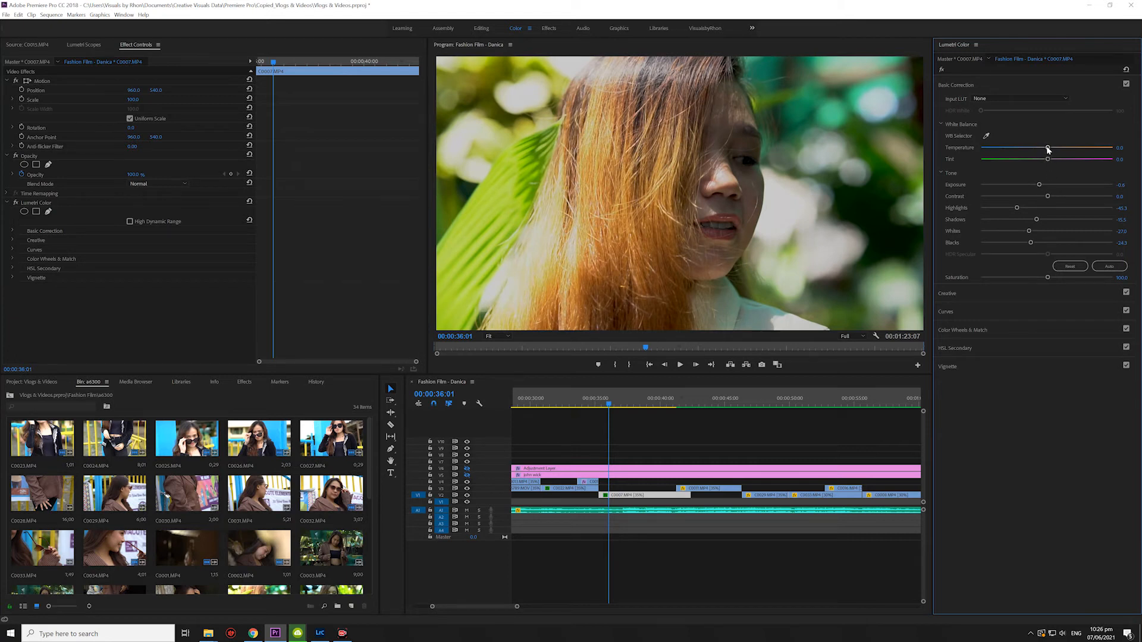
Step: Cool the close-up among the leaves by setting its Temperature to -5
{"action": "left_click_drag", "start_coordinate": [1048, 150], "coordinate": [1044, 151]}
{"action": "left_click", "coordinate": [1122, 147]}
{"action": "key", "text": "BackSpace"}
{"action": "type", "text": "-5"}
{"action": "key", "text": "Return"}
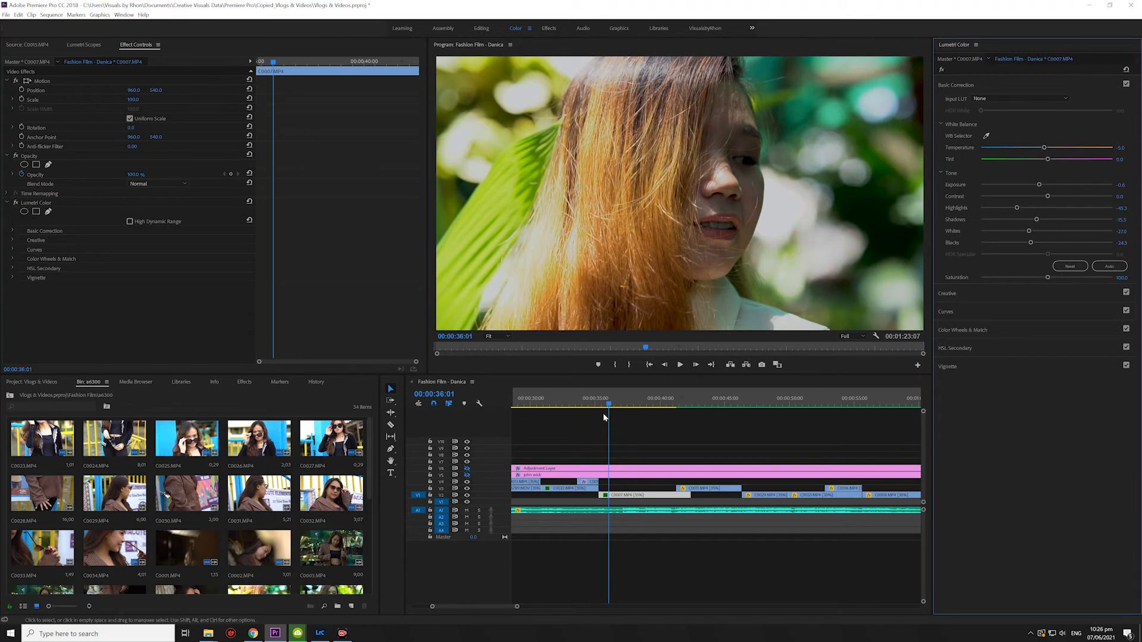
Step: Play across the cut from the ironwork railing clip into the graded close-up among the leaves
{"action": "left_click", "coordinate": [628, 406]}
{"action": "key", "text": "j"}
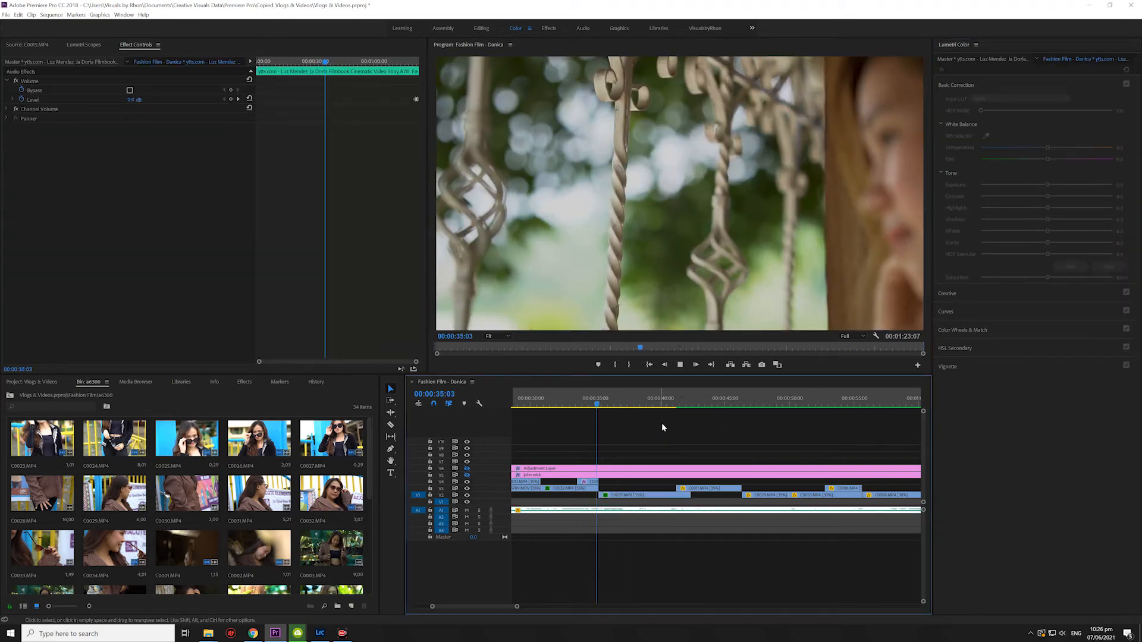
{"action": "key", "text": "space"}
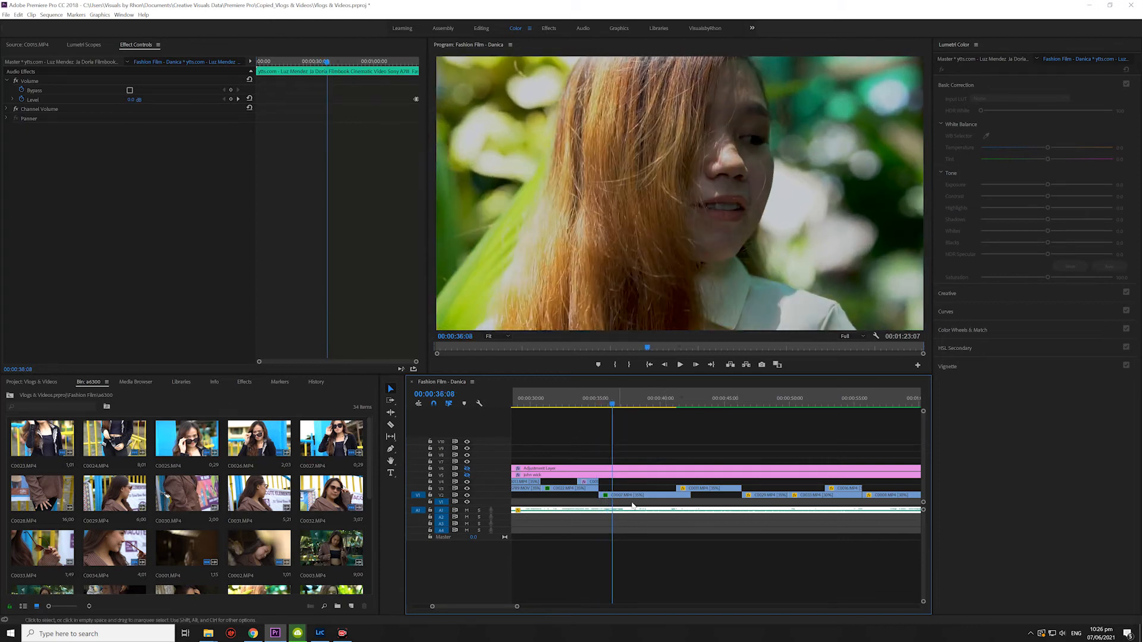
Step: Compare the close-up among the leaves with Lumetri Color off and on, and continue playing the clip
{"action": "key", "text": "d"}
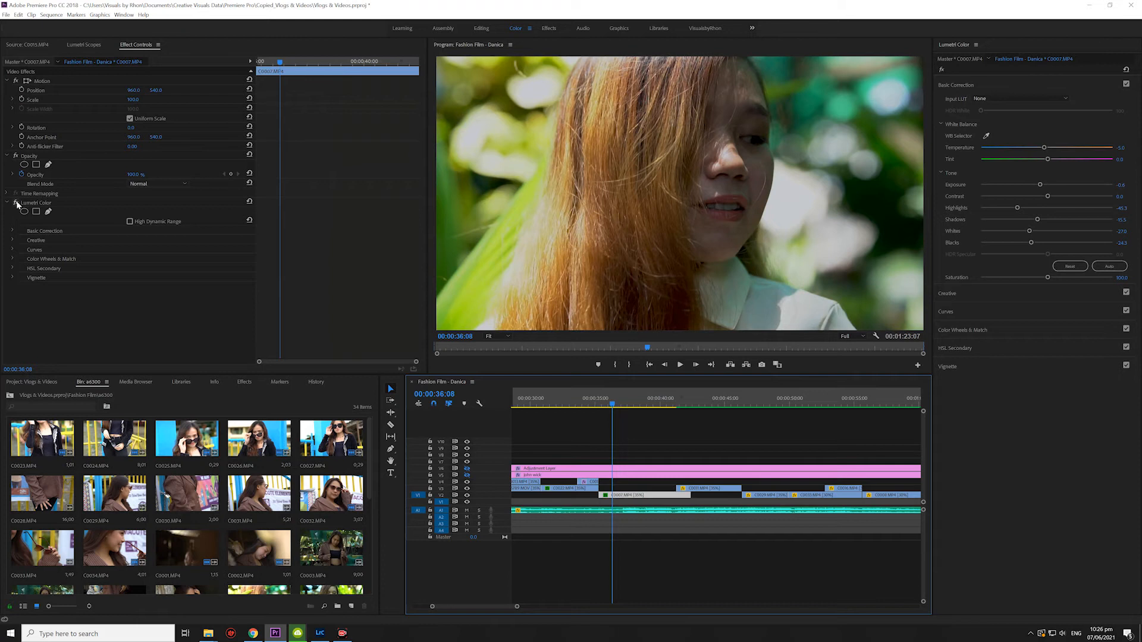
{"action": "left_click", "coordinate": [16, 204]}
{"action": "left_click", "coordinate": [17, 204]}
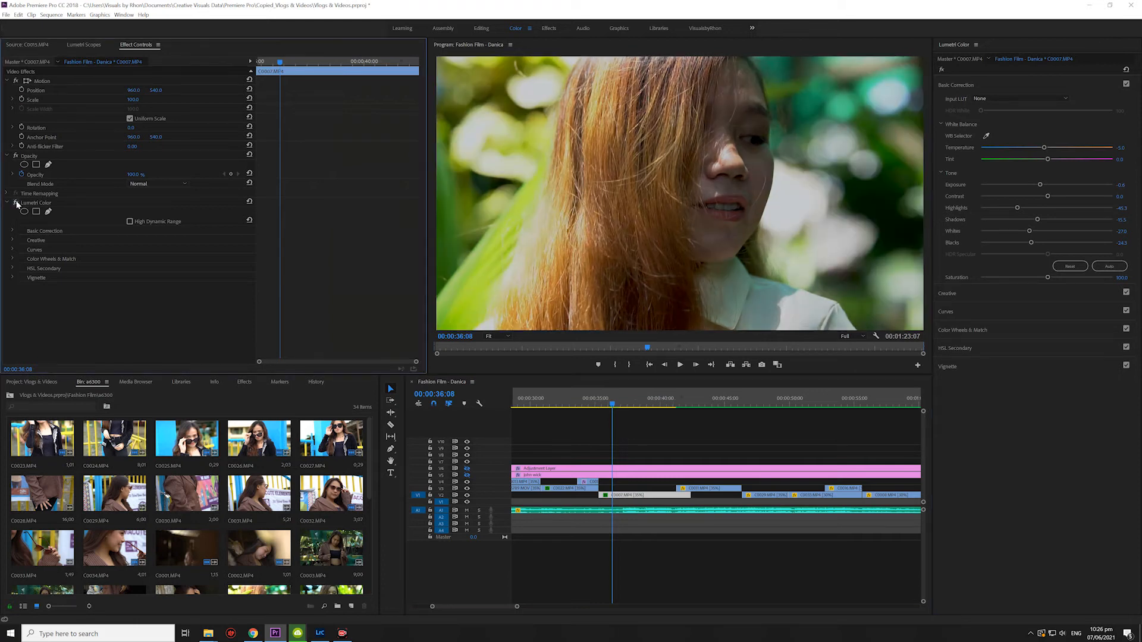
{"action": "left_click", "coordinate": [17, 204]}
{"action": "left_click", "coordinate": [16, 204]}
{"action": "key", "text": "space"}
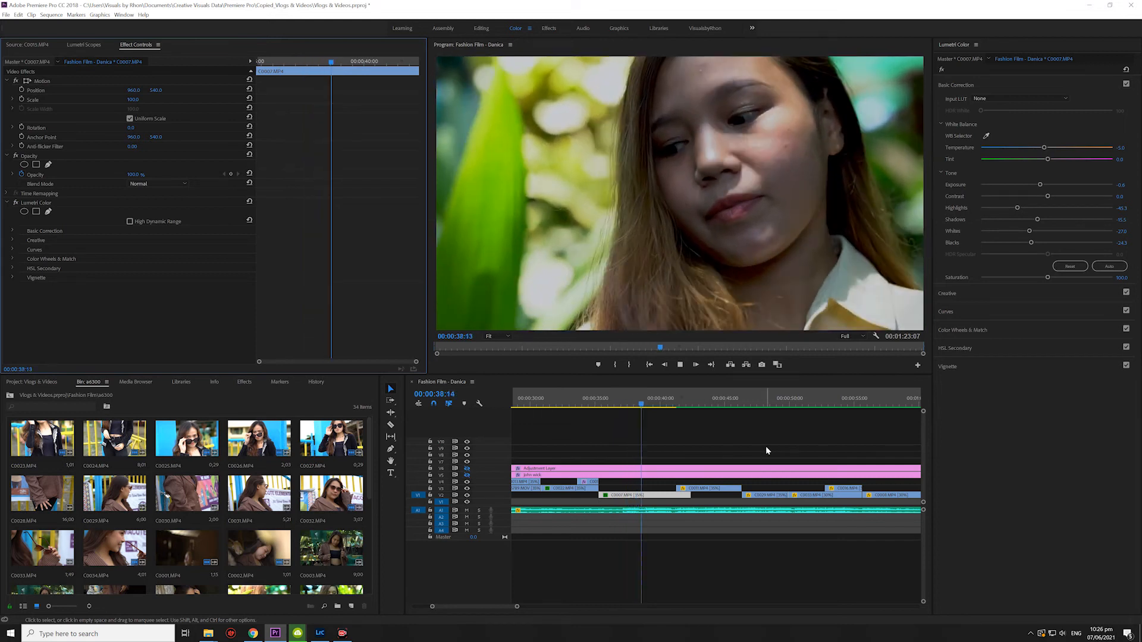
Step: Ease the close-up among the leaves to Highlights about -37 and Shadows about -9, and replay it
{"action": "key", "text": "space"}
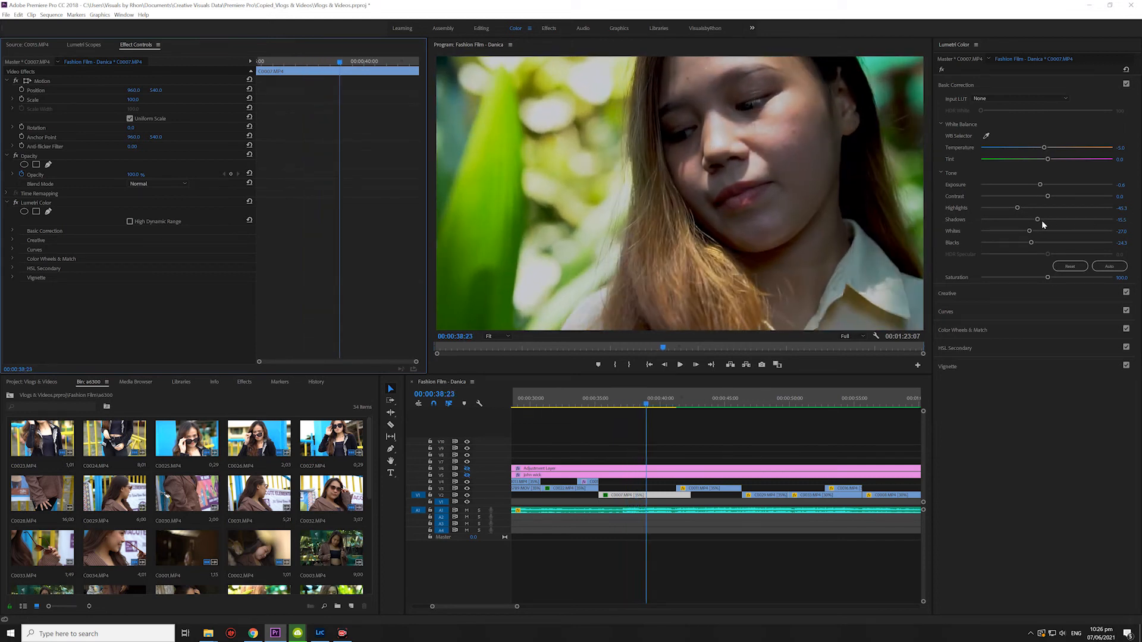
{"action": "left_click_drag", "start_coordinate": [1037, 219], "coordinate": [1022, 209]}
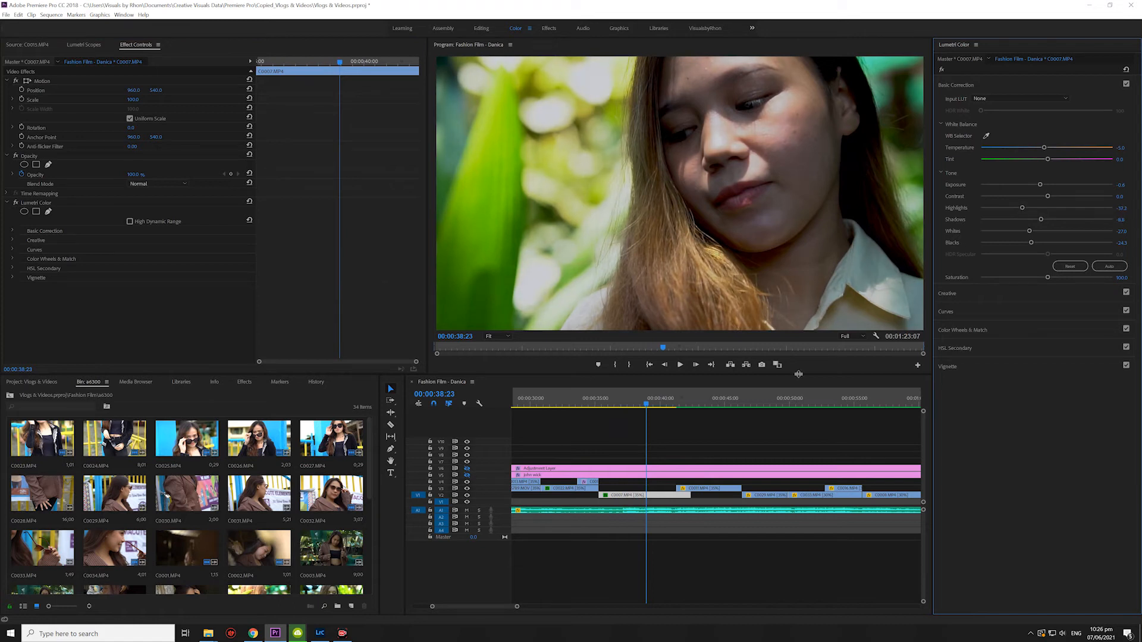
{"action": "left_click", "coordinate": [625, 408]}
{"action": "key", "text": "space"}
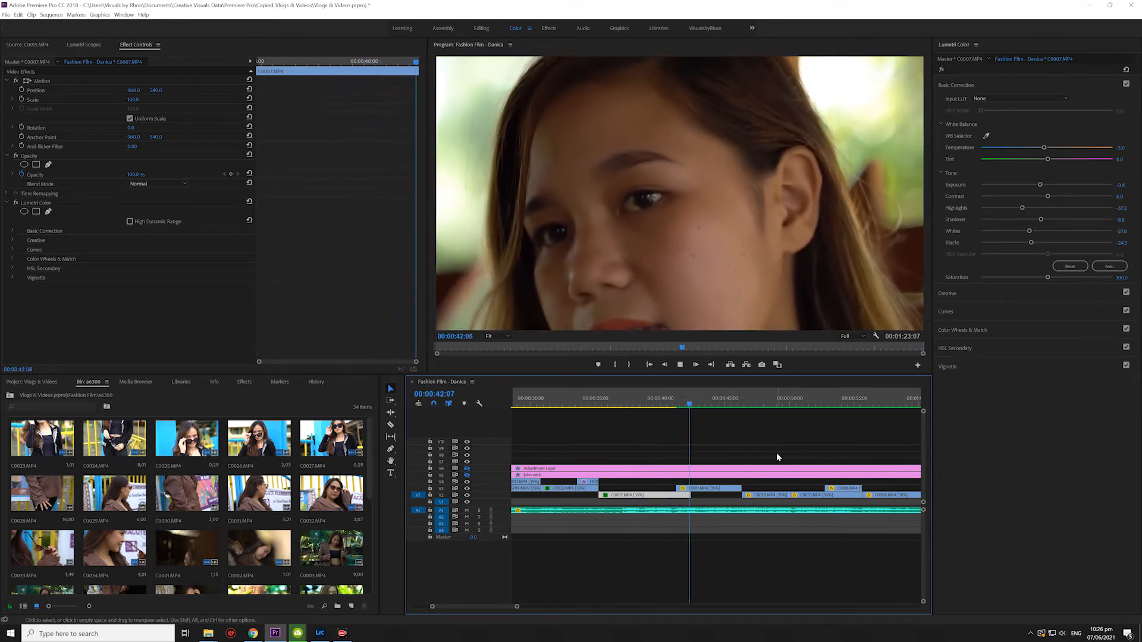
Step: Grade the following face close-up with Exposure -0.4, Highlights -25, Shadows about -9, Whites about -24, Blacks about -6 and Temperature -4.7
{"action": "key", "text": "space"}
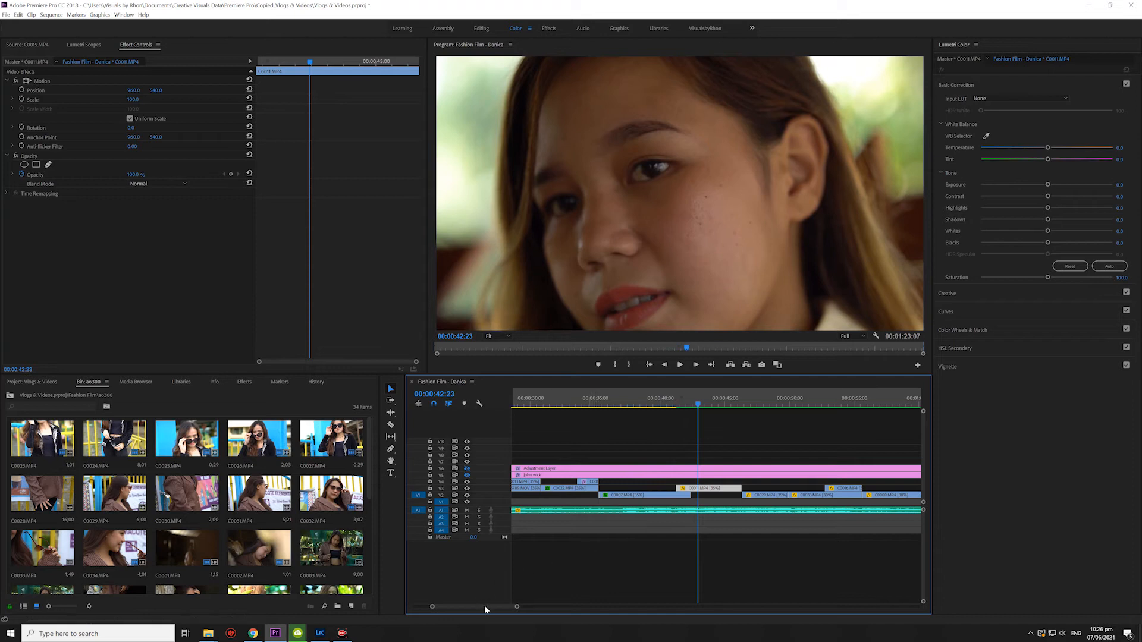
{"action": "left_click_drag", "start_coordinate": [485, 606], "coordinate": [526, 608]}
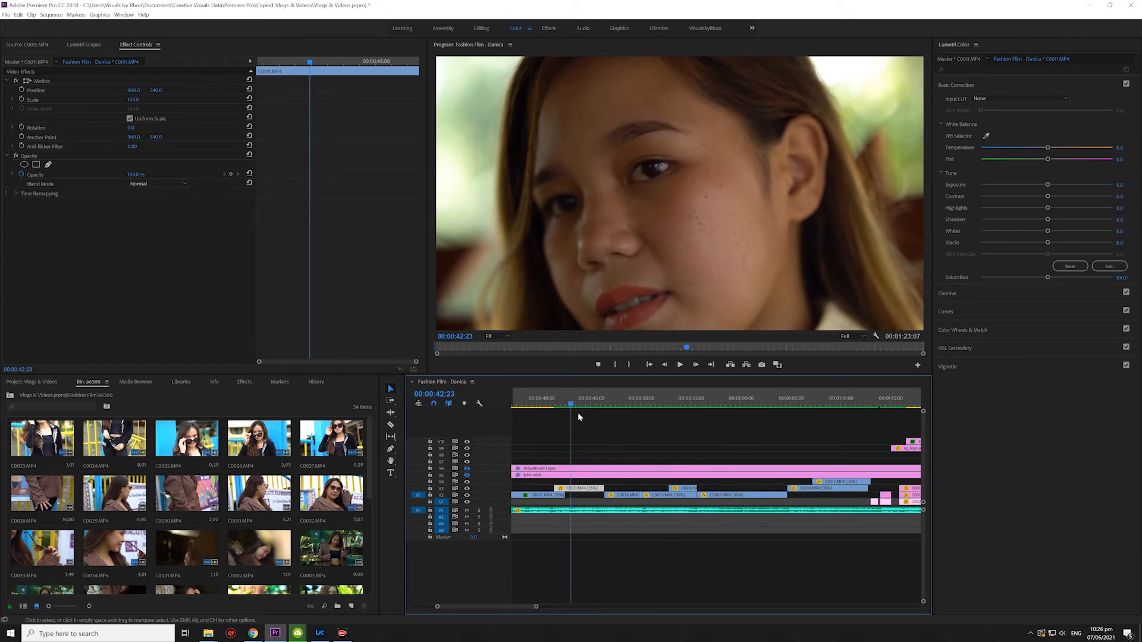
{"action": "key", "text": "space"}
{"action": "key", "text": "space"}
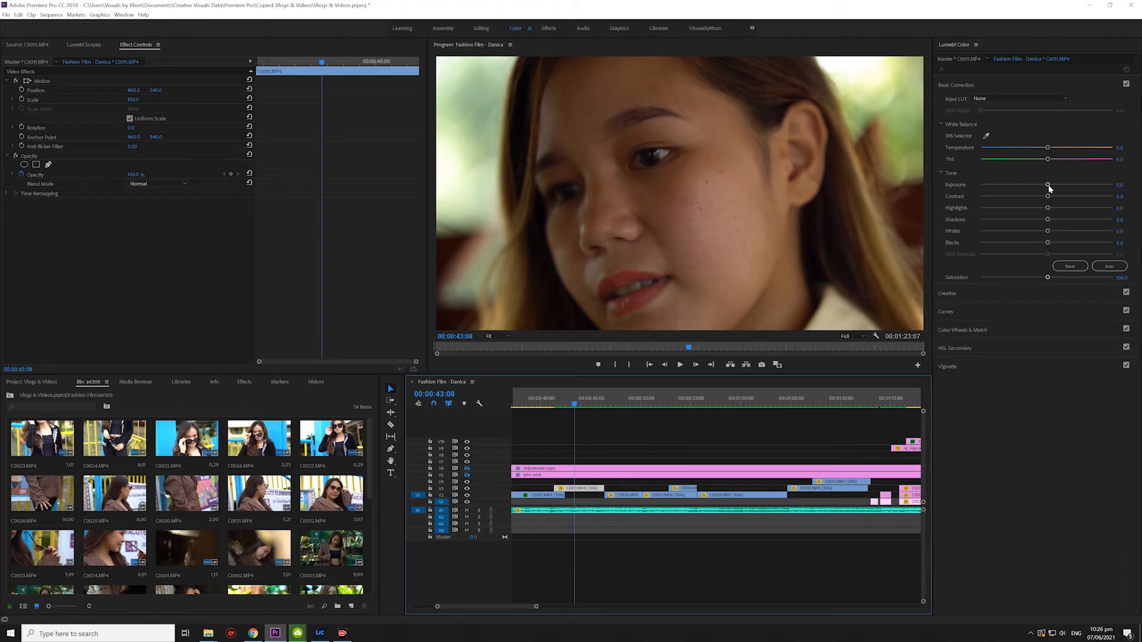
{"action": "left_click_drag", "start_coordinate": [1047, 186], "coordinate": [1046, 186]}
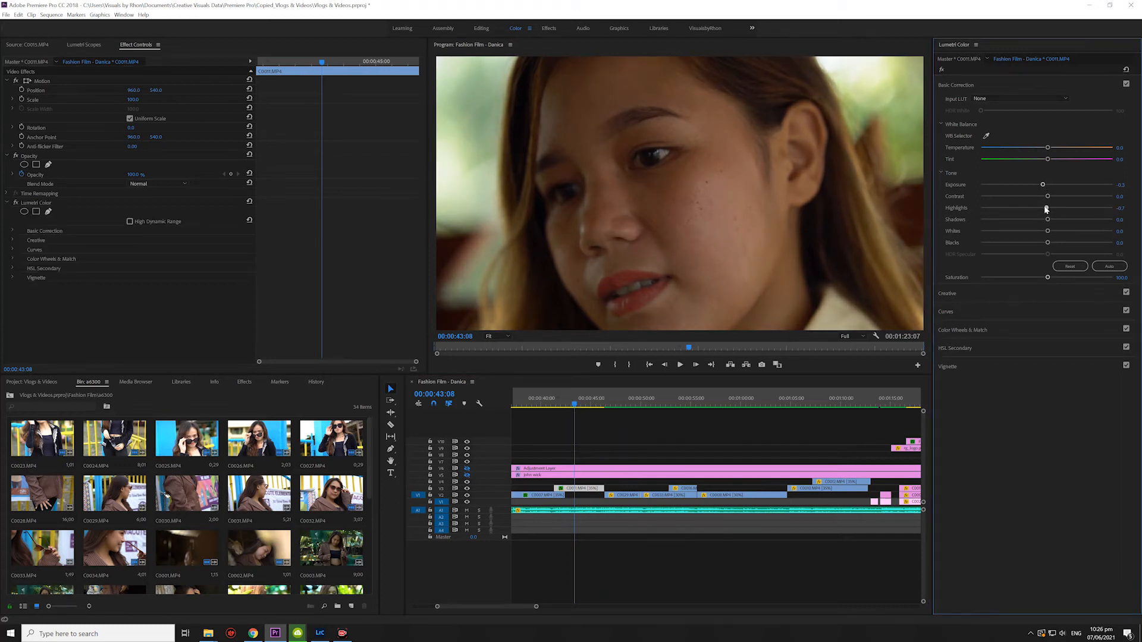
{"action": "left_click_drag", "start_coordinate": [1047, 208], "coordinate": [1031, 209]}
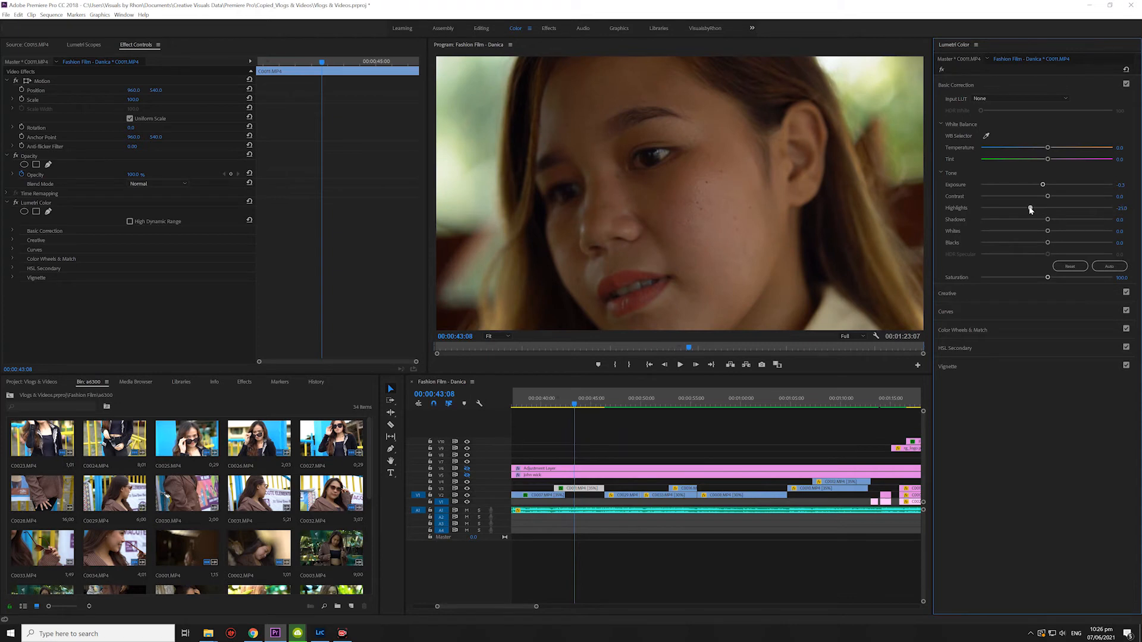
{"action": "left_click_drag", "start_coordinate": [1047, 219], "coordinate": [1044, 221]}
{"action": "left_click_drag", "start_coordinate": [1047, 232], "coordinate": [1028, 231]}
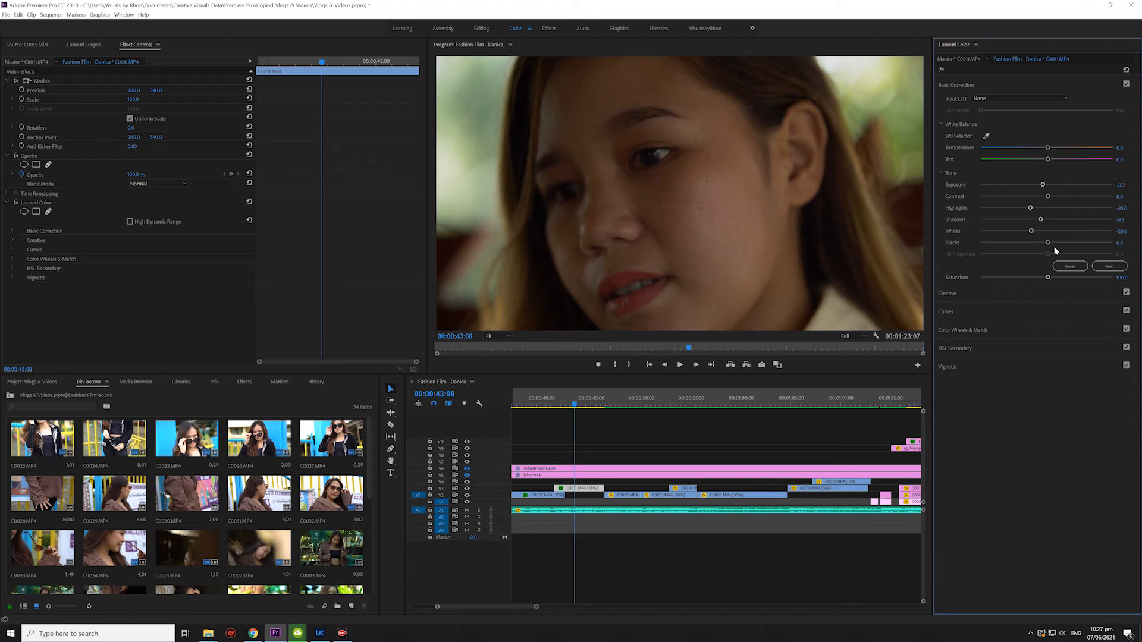
{"action": "left_click_drag", "start_coordinate": [1048, 243], "coordinate": [1042, 243]}
{"action": "left_click_drag", "start_coordinate": [1046, 148], "coordinate": [1047, 150]}
Step: Play the newly graded face close-up and compare it with Lumetri Color off and on
{"action": "left_click_drag", "start_coordinate": [575, 406], "coordinate": [559, 408]}
{"action": "key", "text": "space"}
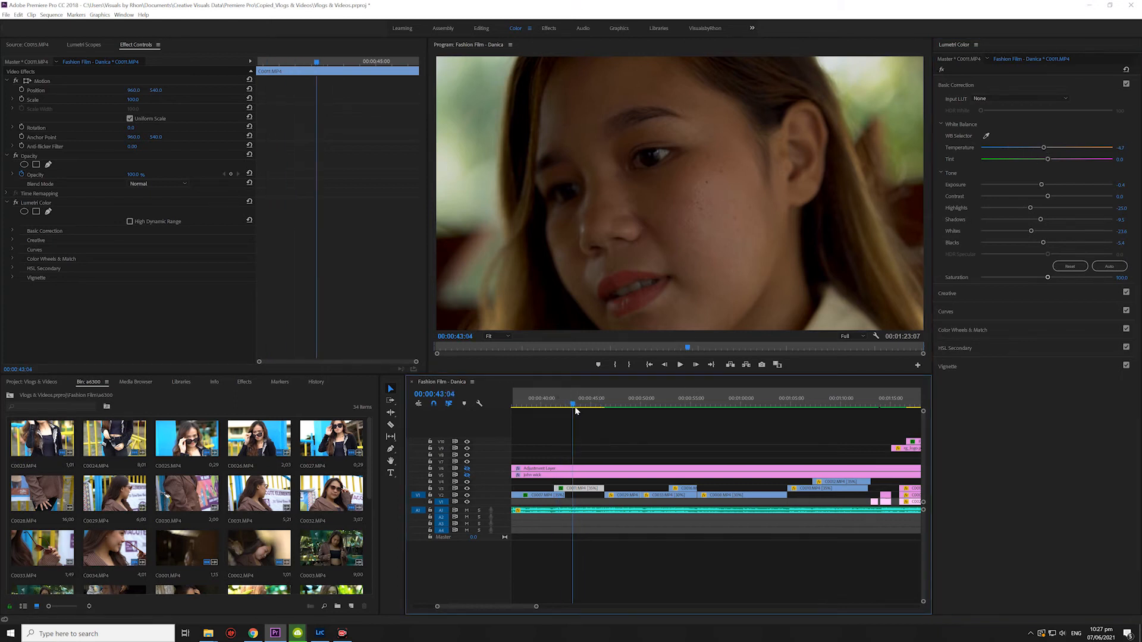
{"action": "left_click", "coordinate": [16, 203]}
{"action": "left_click", "coordinate": [16, 203]}
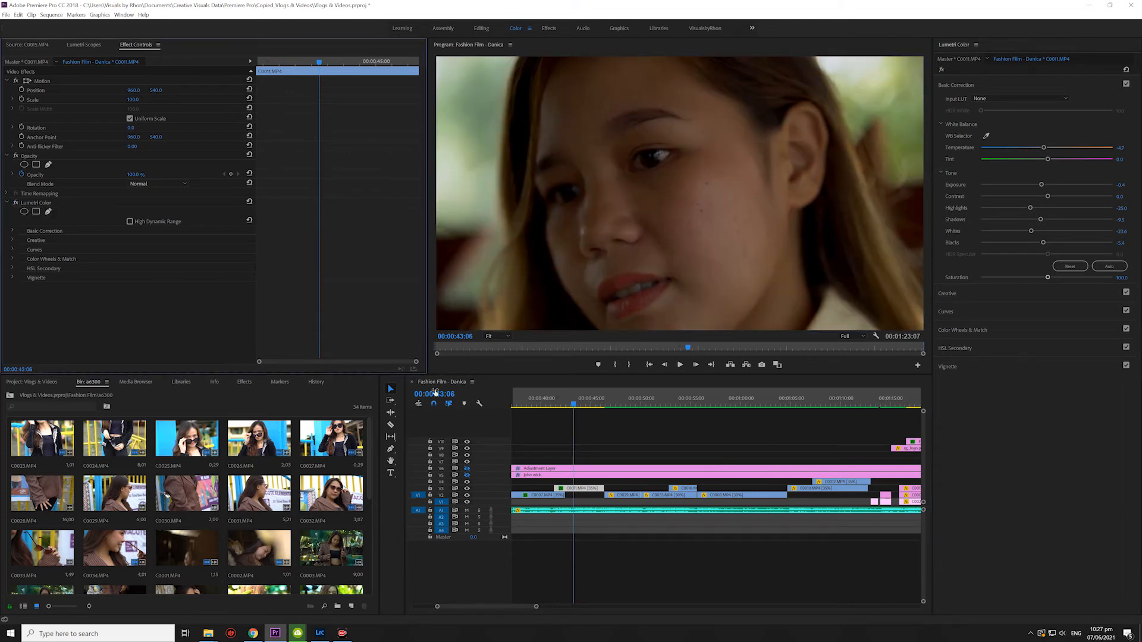
Step: Play from the close-up among the leaves across the cut into the graded face close-up and on to the yellow fence clip
{"action": "left_click_drag", "start_coordinate": [568, 408], "coordinate": [546, 410]}
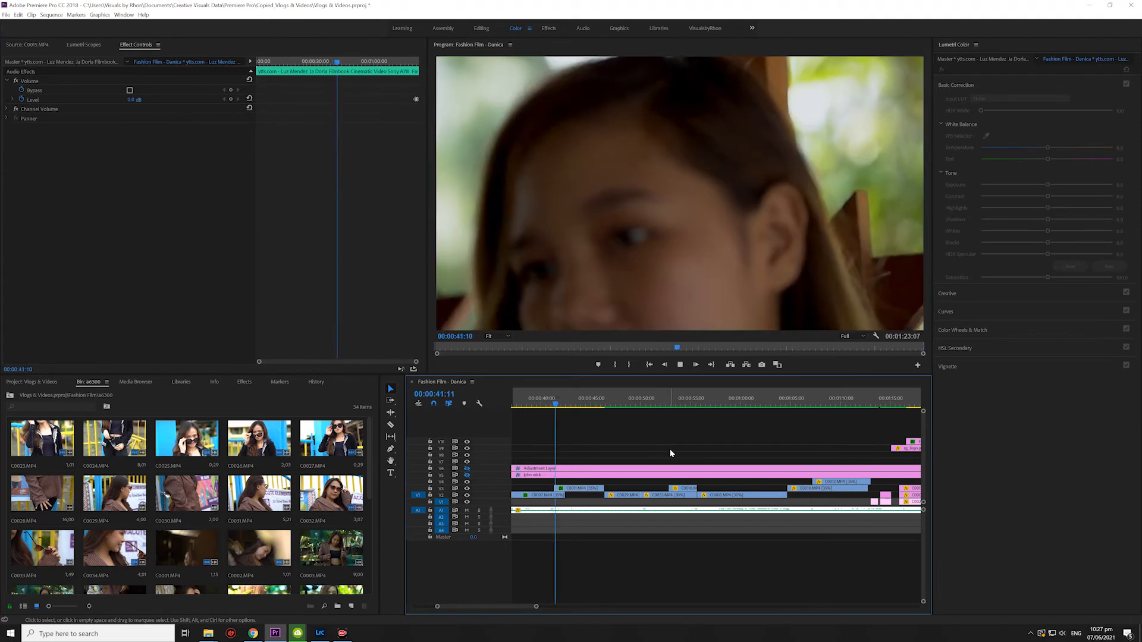
{"action": "key", "text": "space"}
{"action": "left_click_drag", "start_coordinate": [533, 608], "coordinate": [553, 606]}
{"action": "left_click", "coordinate": [737, 489]}
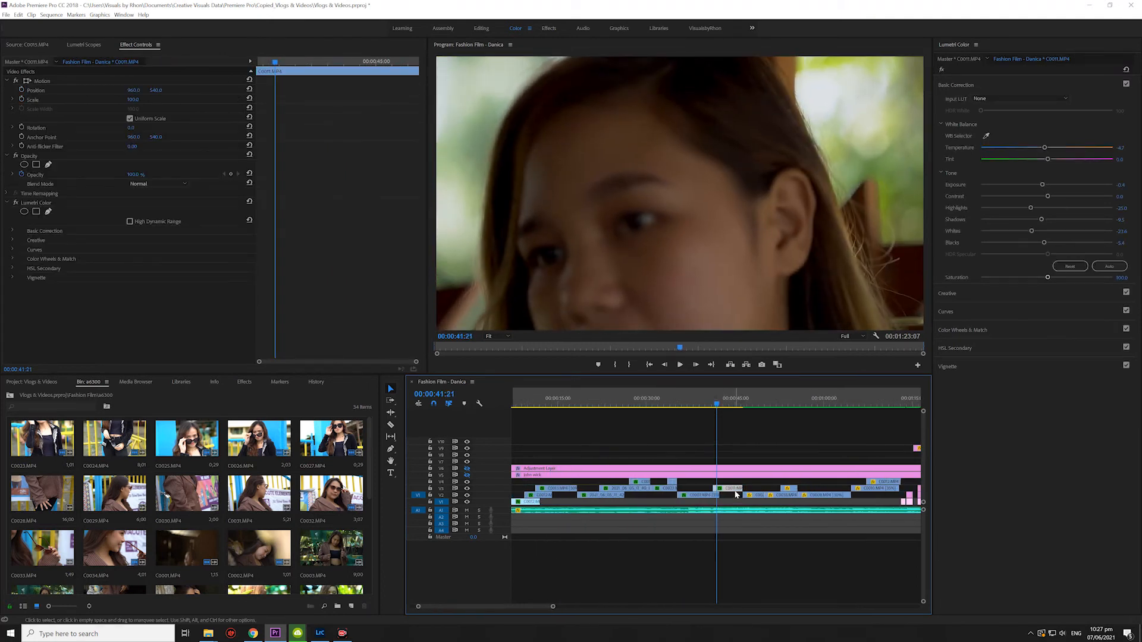
{"action": "left_click_drag", "start_coordinate": [718, 406], "coordinate": [700, 407]}
{"action": "key", "text": "space"}
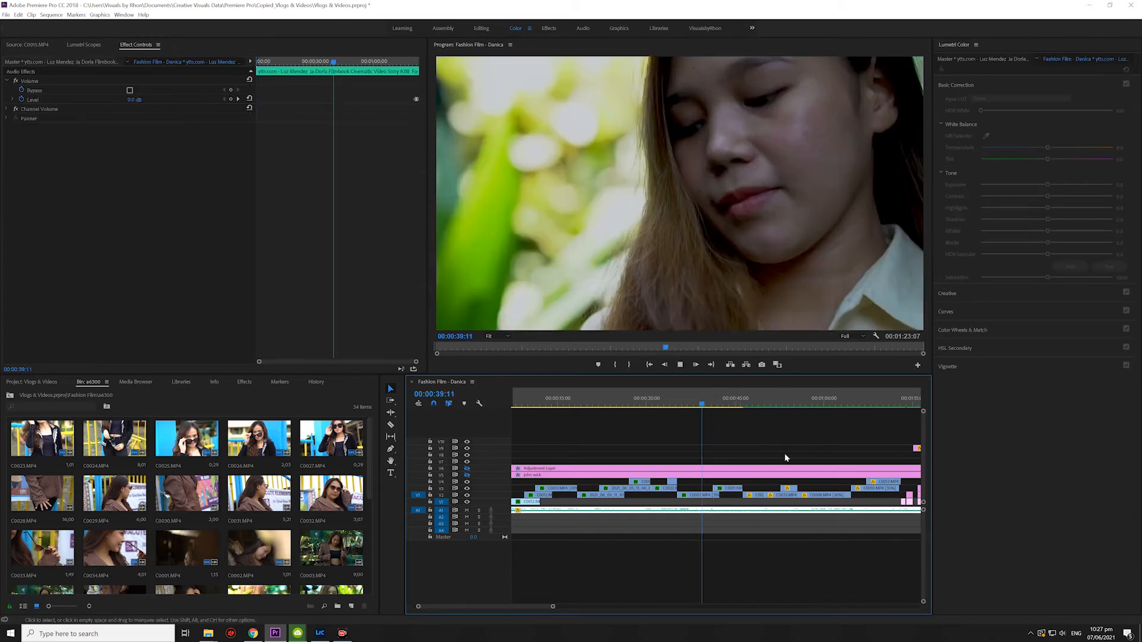
{"action": "left_click_drag", "start_coordinate": [535, 606], "coordinate": [550, 607]}
{"action": "key", "text": "space"}
{"action": "key", "text": "space"}
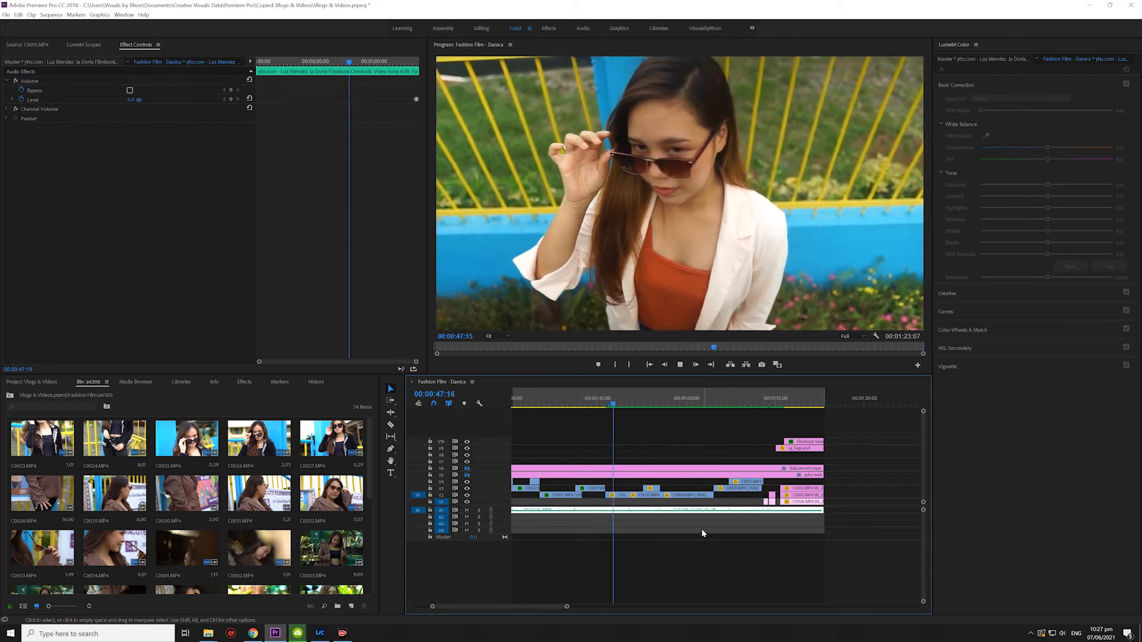
Step: Grade the sunglasses clip at the yellow fence with Exposure -0.4, Highlights about -39, Whites about -28, Blacks about -10 and Temperature about -4
{"action": "key", "text": "space"}
{"action": "left_click", "coordinate": [619, 495]}
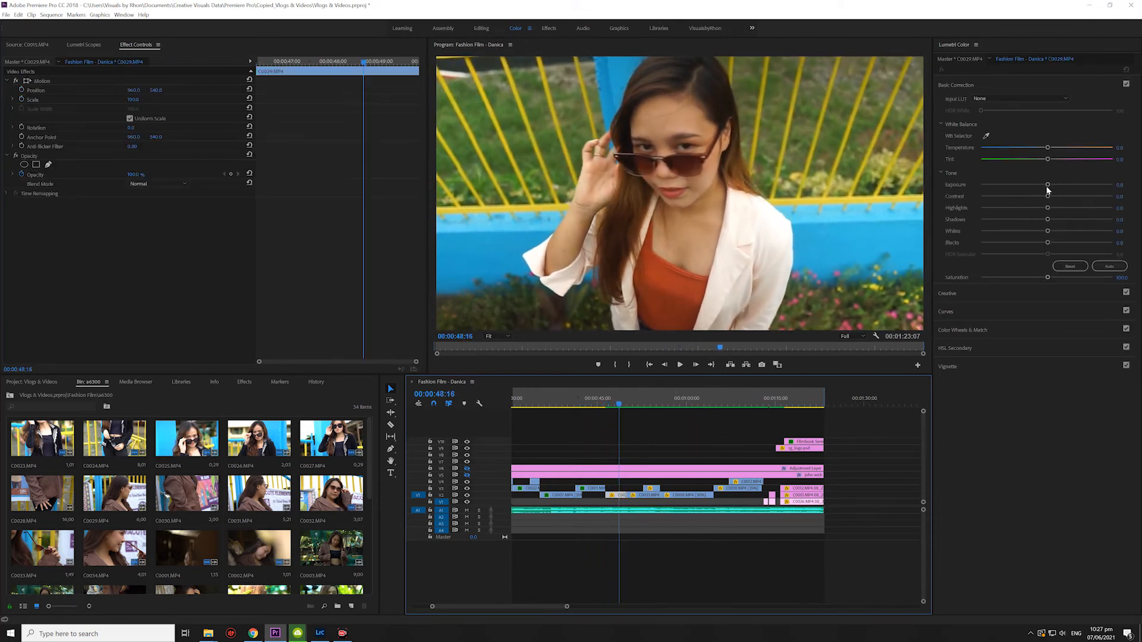
{"action": "left_click_drag", "start_coordinate": [1048, 187], "coordinate": [1023, 209]}
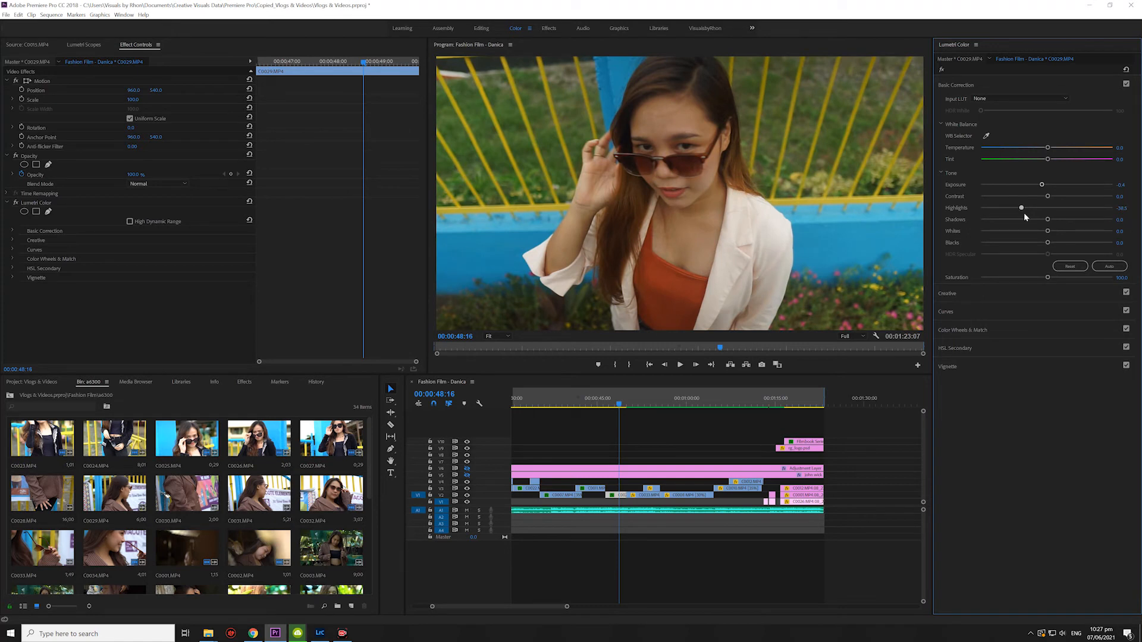
{"action": "mouse_move", "coordinate": [1047, 232]}
{"action": "left_mouse_down"}
{"action": "mouse_move", "coordinate": [1028, 232]}
{"action": "mouse_move", "coordinate": [1040, 245]}
{"action": "left_mouse_up"}
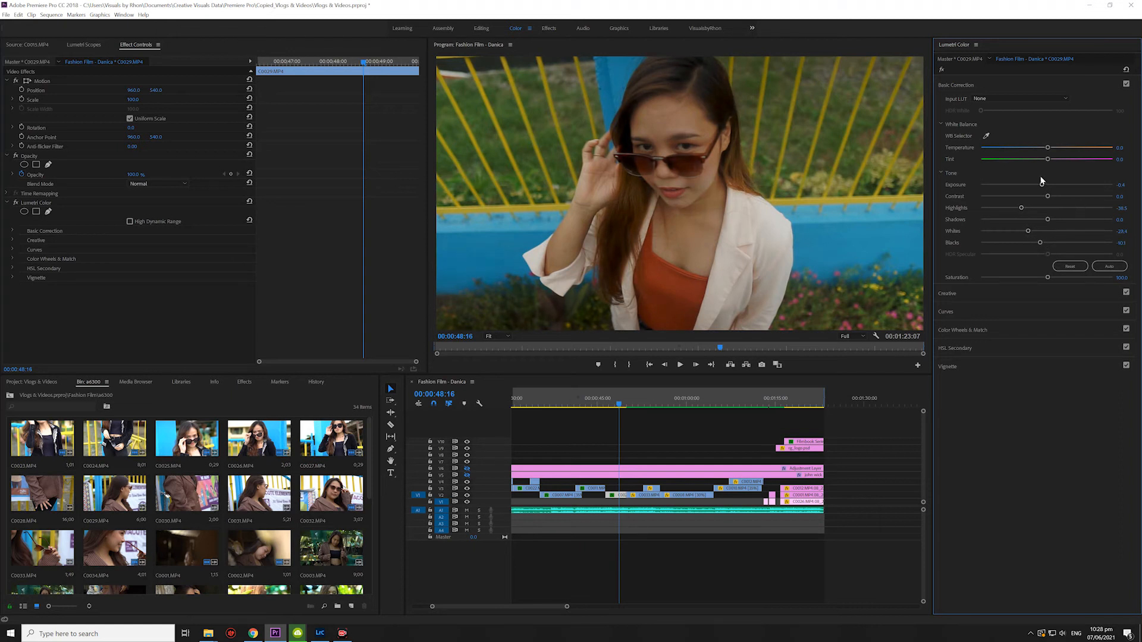
{"action": "left_click_drag", "start_coordinate": [1050, 147], "coordinate": [1044, 149]}
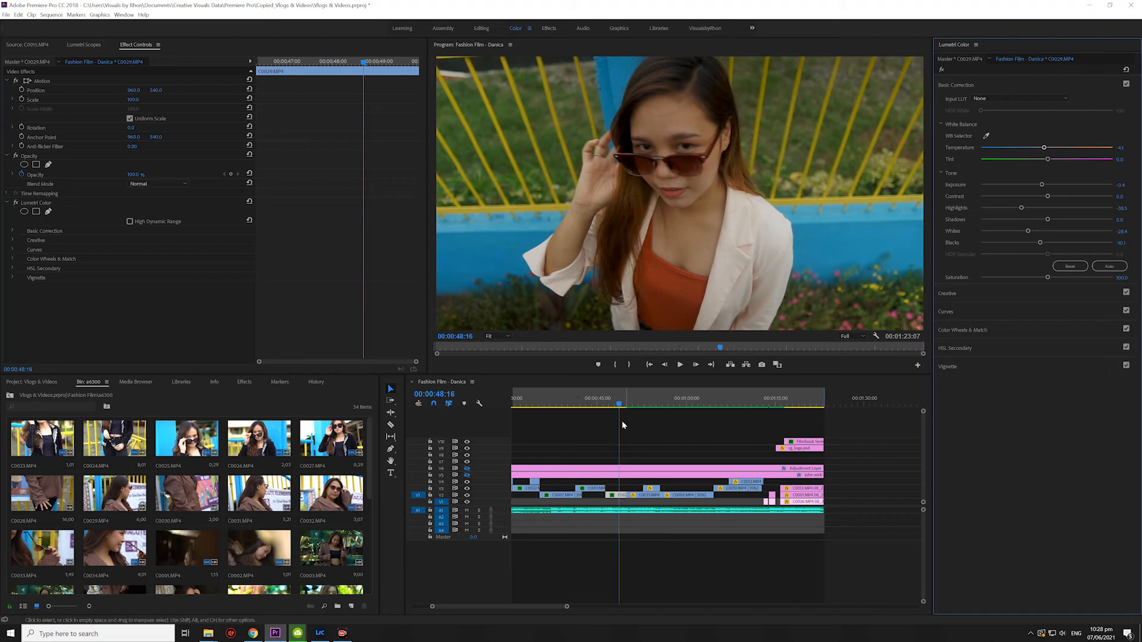
Step: Play across the cut from the face close-up into the graded sunglasses clip
{"action": "left_click", "coordinate": [614, 406]}
{"action": "left_click_drag", "start_coordinate": [614, 407], "coordinate": [603, 407]}
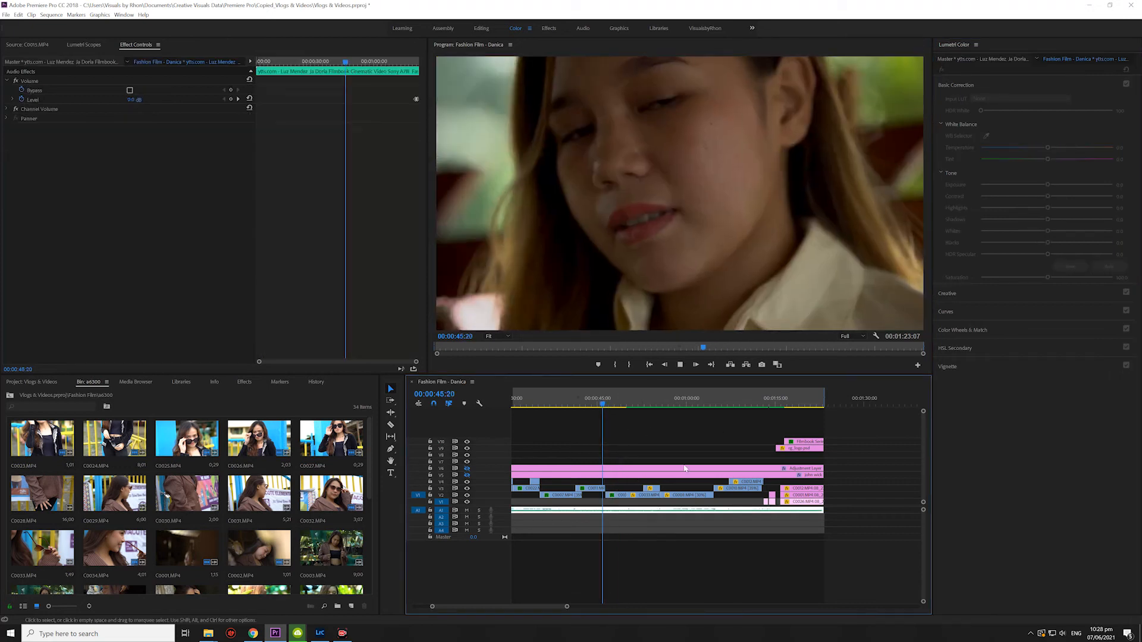
{"action": "key", "text": "space"}
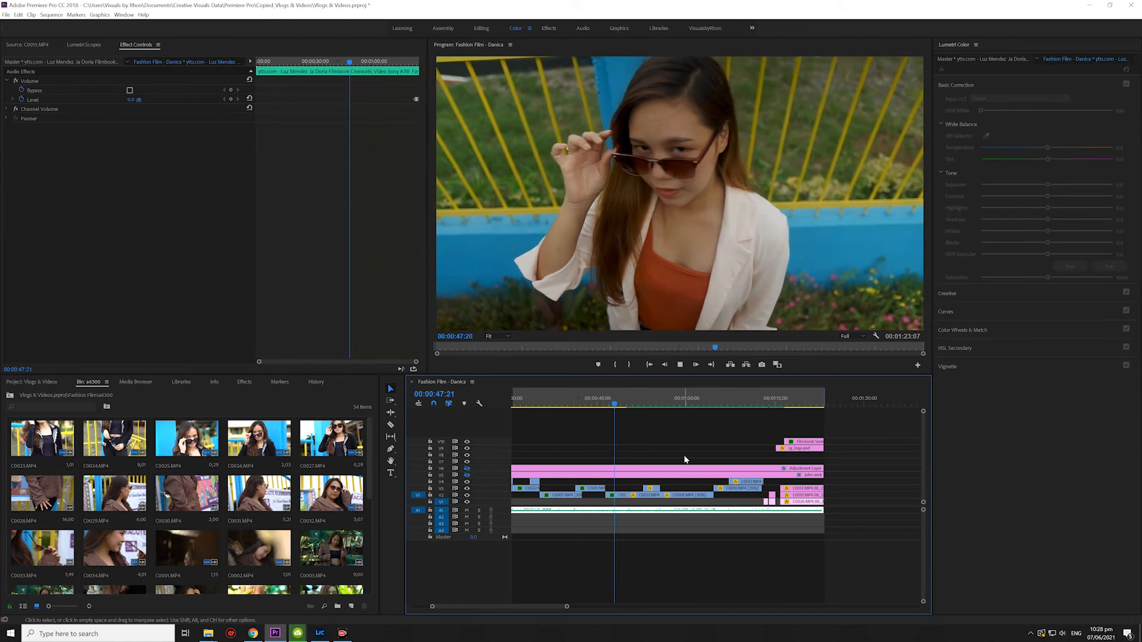
{"action": "key", "text": "space"}
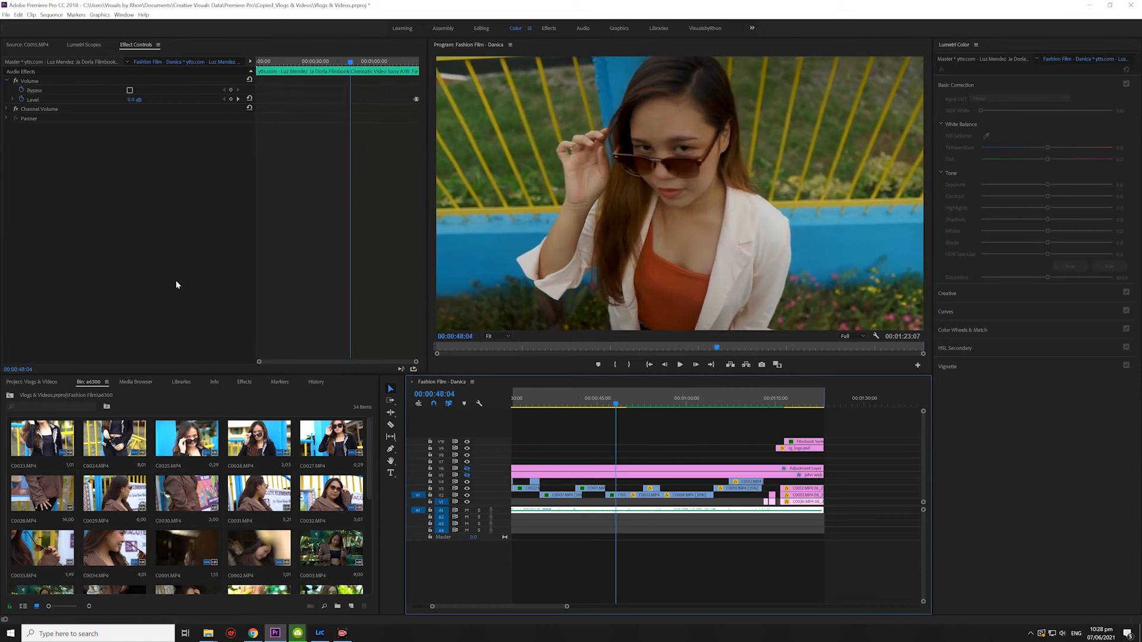
Step: Compare the sunglasses clip with Lumetri Color off and on, and play it through into the hand-in-pocket jacket clip
{"action": "left_click", "coordinate": [616, 502]}
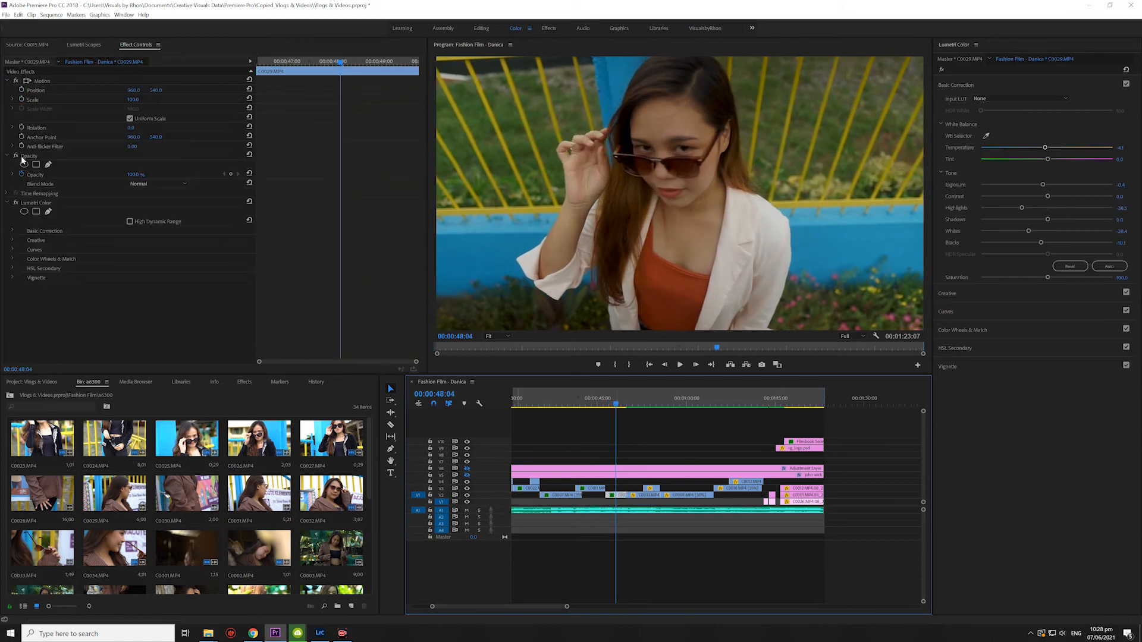
{"action": "left_click", "coordinate": [16, 204]}
{"action": "left_click", "coordinate": [16, 203]}
{"action": "left_click", "coordinate": [16, 203]}
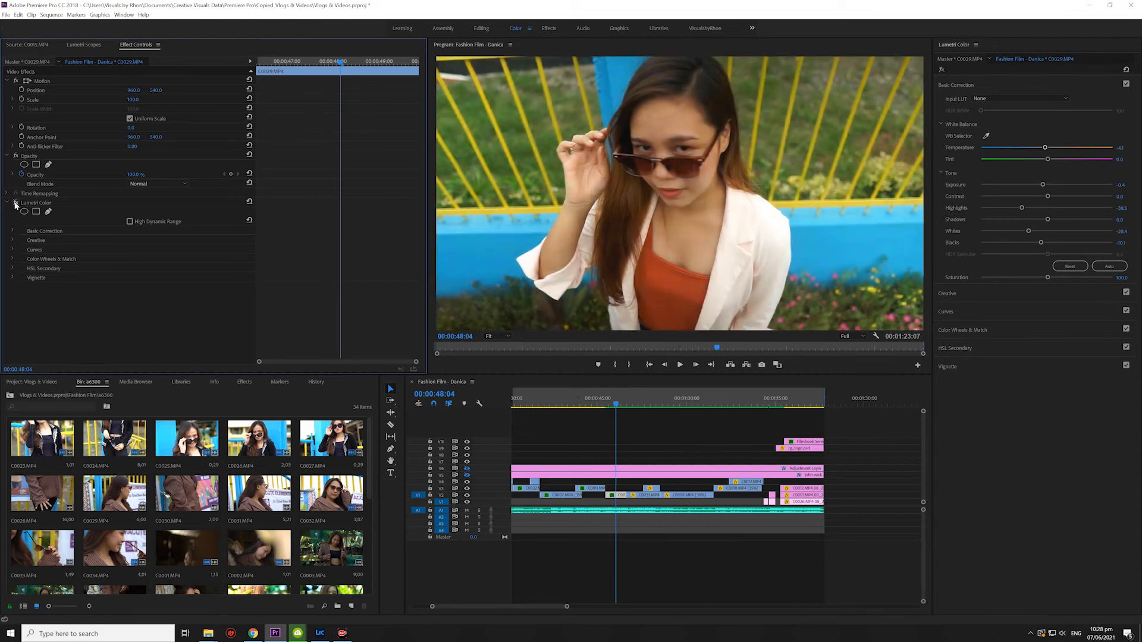
{"action": "left_click", "coordinate": [16, 203]}
{"action": "left_click", "coordinate": [610, 407]}
{"action": "key", "text": "space"}
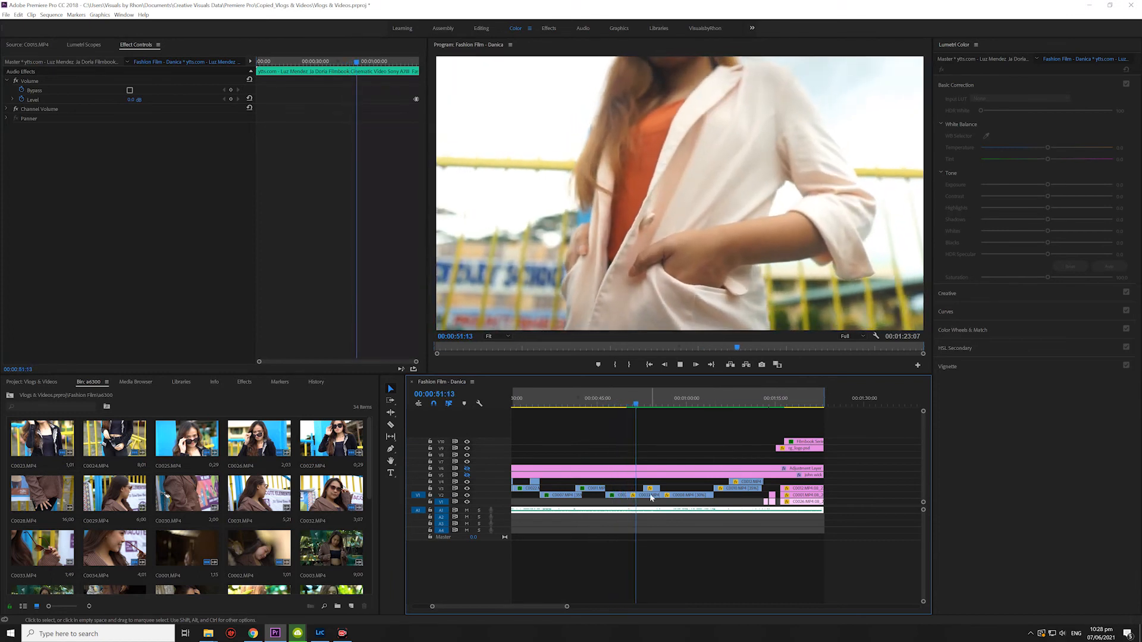
Step: Grade the hand-in-pocket jacket clip with Exposure -0.5, Highlights about -46, Shadows about -14, Whites about -26 and Blacks about -11
{"action": "key", "text": "space"}
{"action": "scroll", "coordinate": [566, 608], "scroll_direction": "down", "scroll_amount": 5}
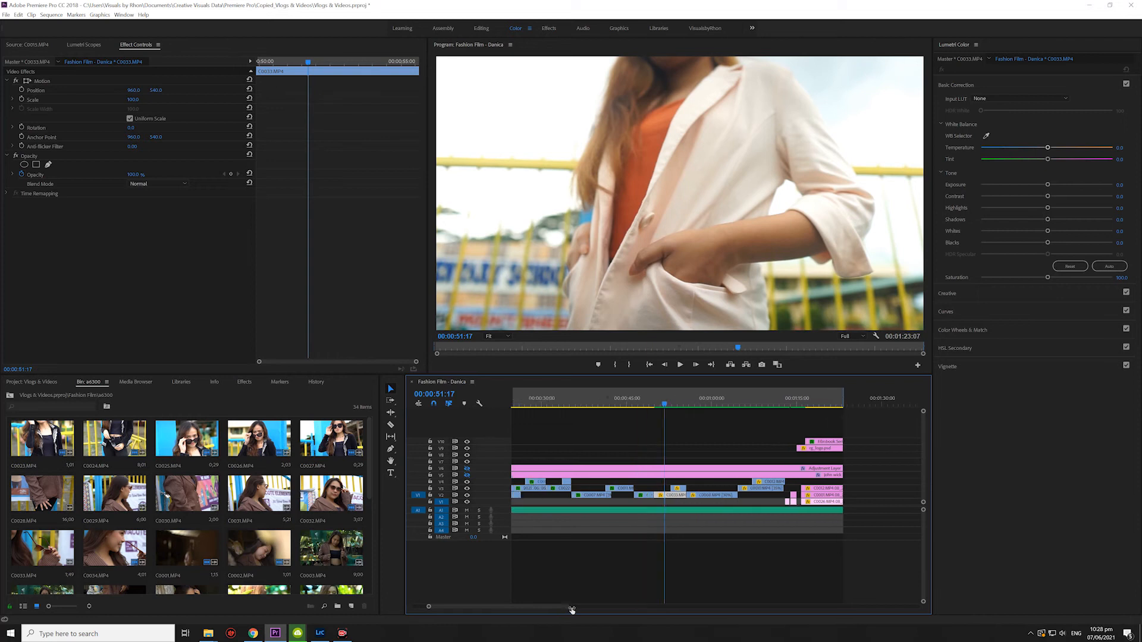
{"action": "left_click_drag", "start_coordinate": [563, 609], "coordinate": [572, 609]}
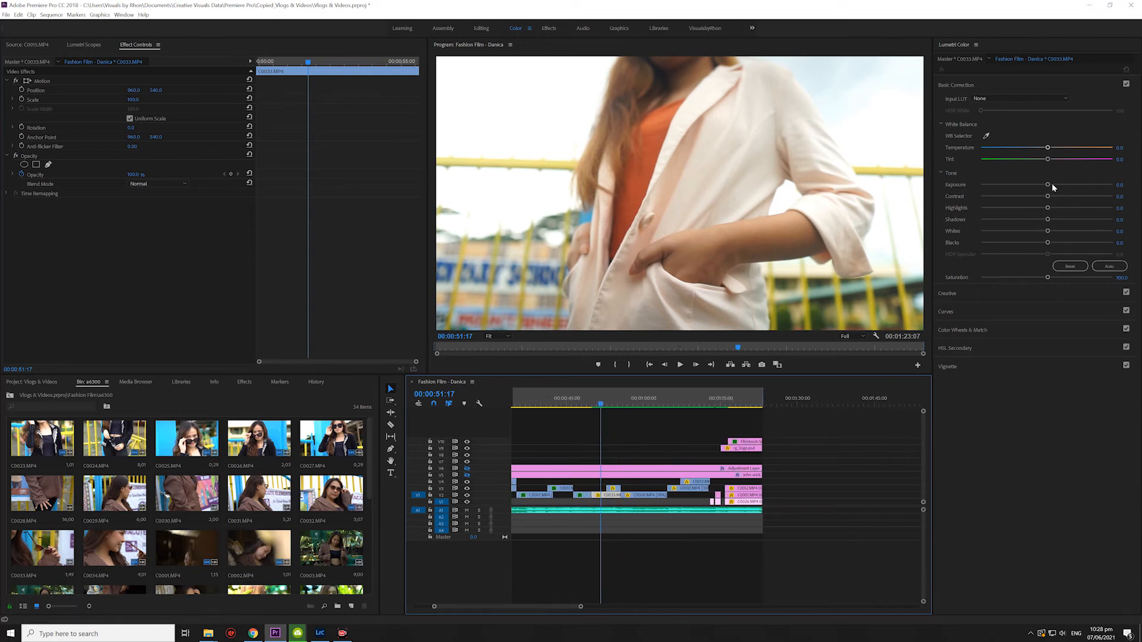
{"action": "left_click_drag", "start_coordinate": [1046, 186], "coordinate": [1020, 208]}
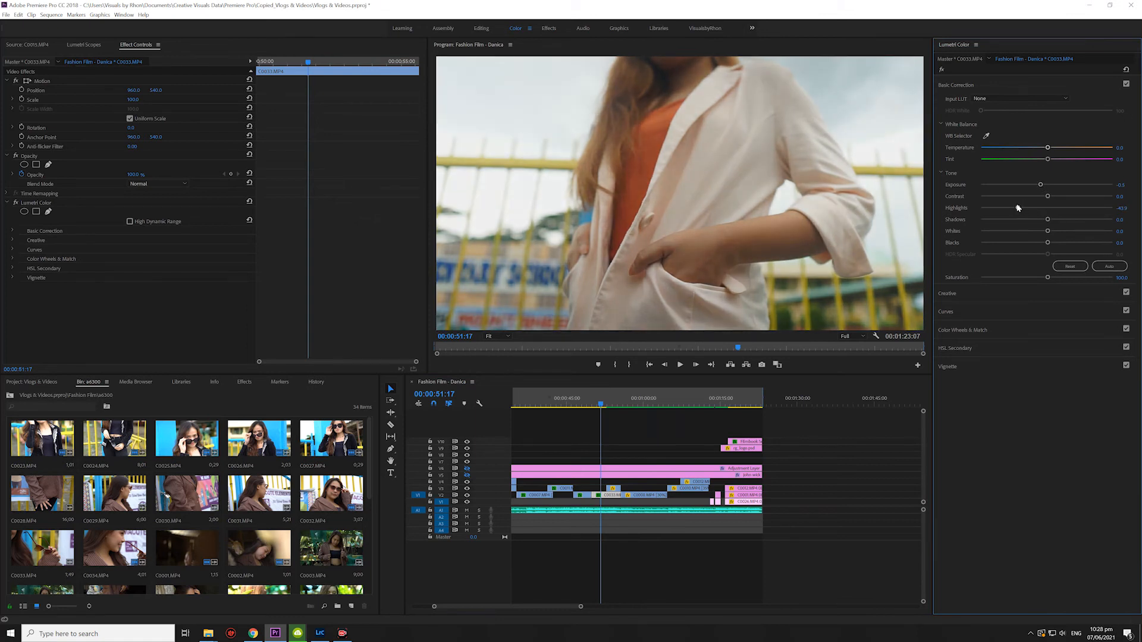
{"action": "left_click_drag", "start_coordinate": [1047, 220], "coordinate": [1026, 232]}
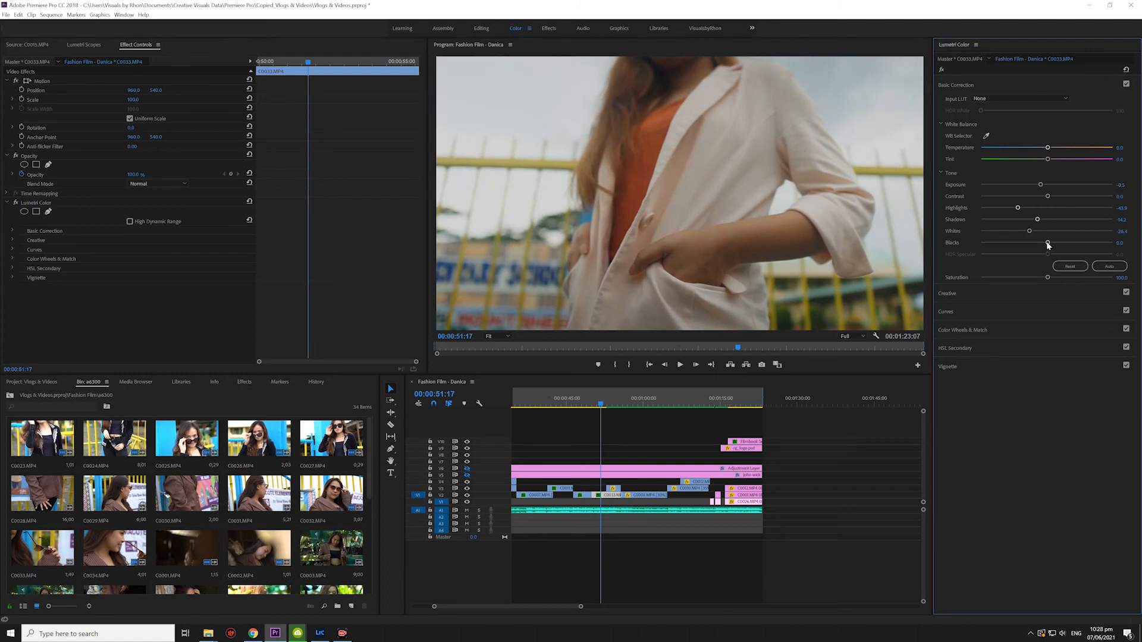
{"action": "left_click_drag", "start_coordinate": [1048, 245], "coordinate": [1043, 245]}
Step: Play across the cut from the sunglasses clip into the graded jacket clip
{"action": "left_click_drag", "start_coordinate": [600, 402], "coordinate": [586, 404]}
{"action": "key", "text": "space"}
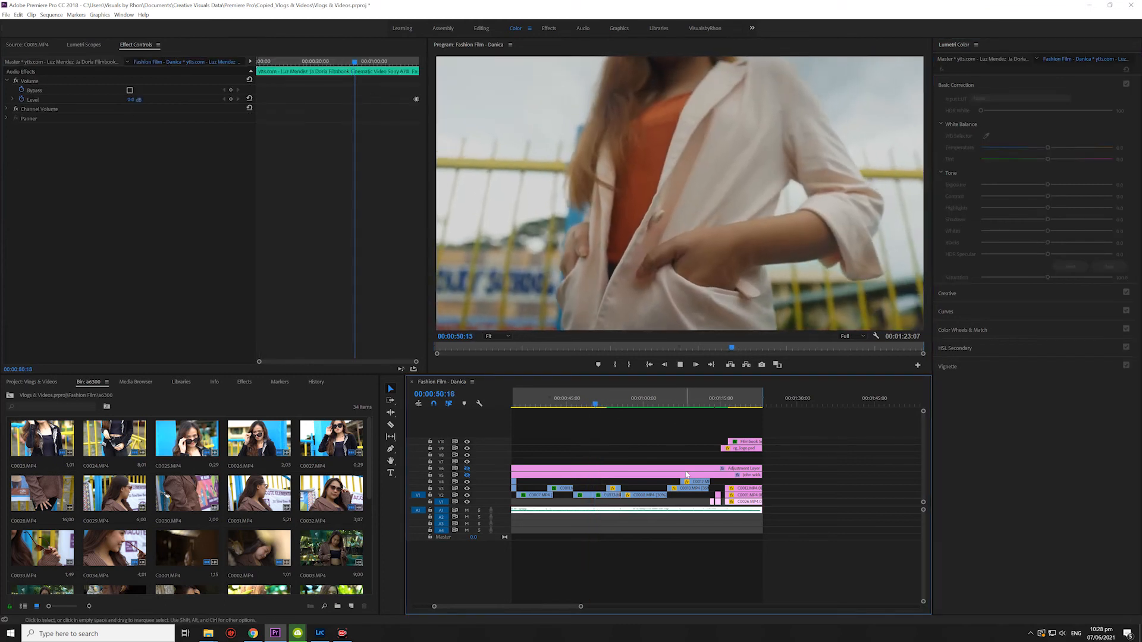
{"action": "key", "text": "space"}
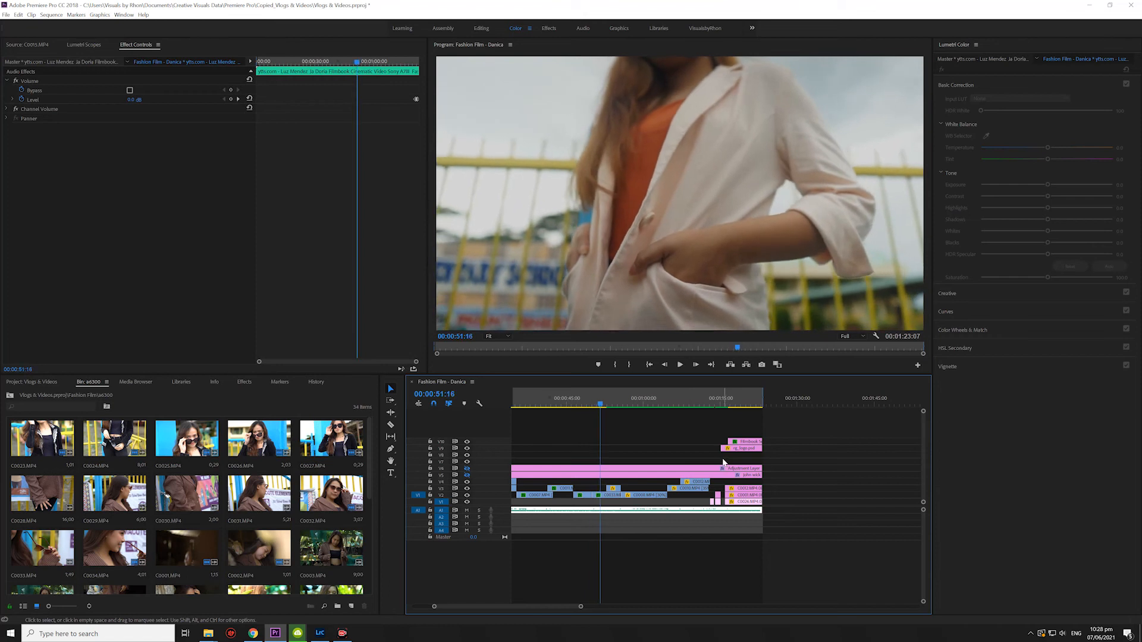
Step: Compare the jacket clip with Lumetri Color off and on, and play on into the following clip of the woman in the cream shirt
{"action": "left_click", "coordinate": [607, 496]}
{"action": "left_click", "coordinate": [16, 203]}
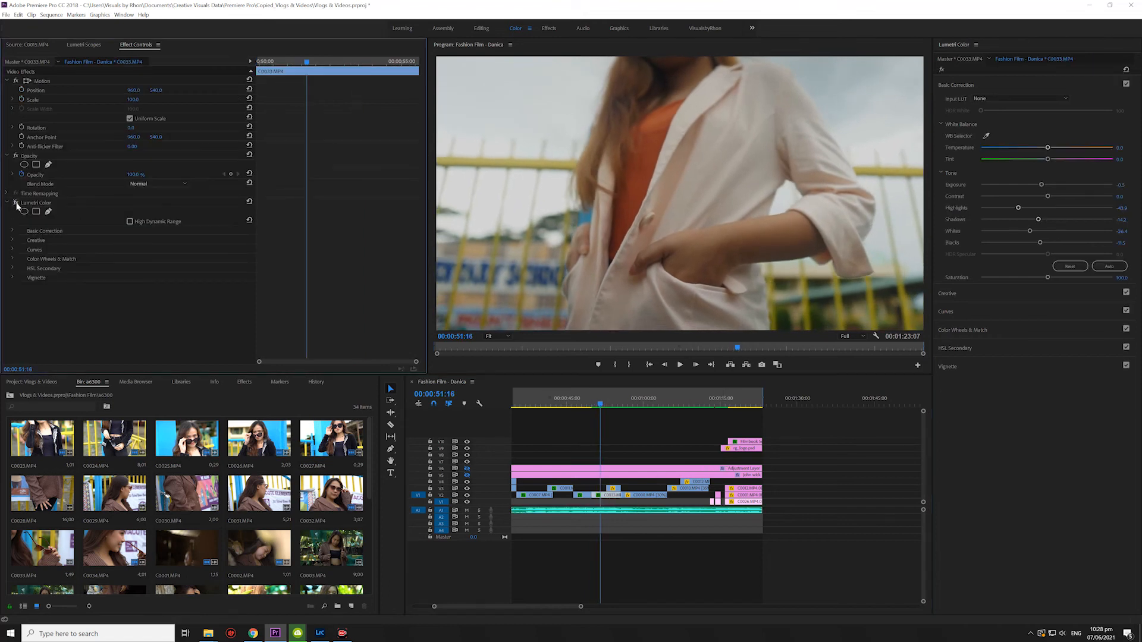
{"action": "left_click", "coordinate": [16, 203]}
{"action": "left_click", "coordinate": [16, 203]}
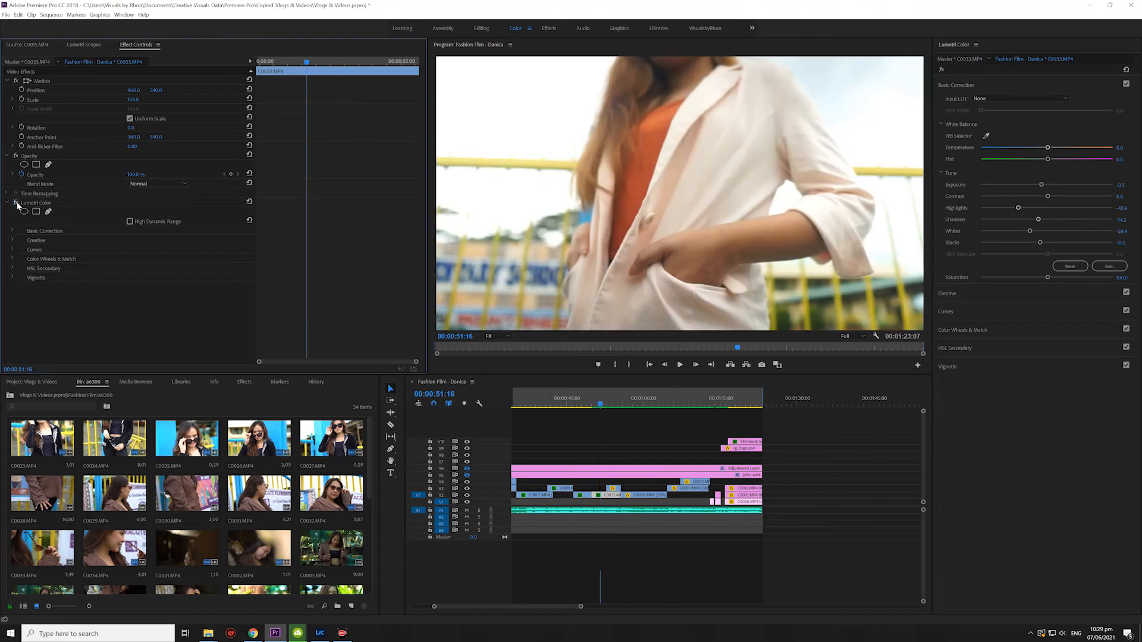
{"action": "left_click", "coordinate": [16, 203]}
{"action": "key", "text": "space"}
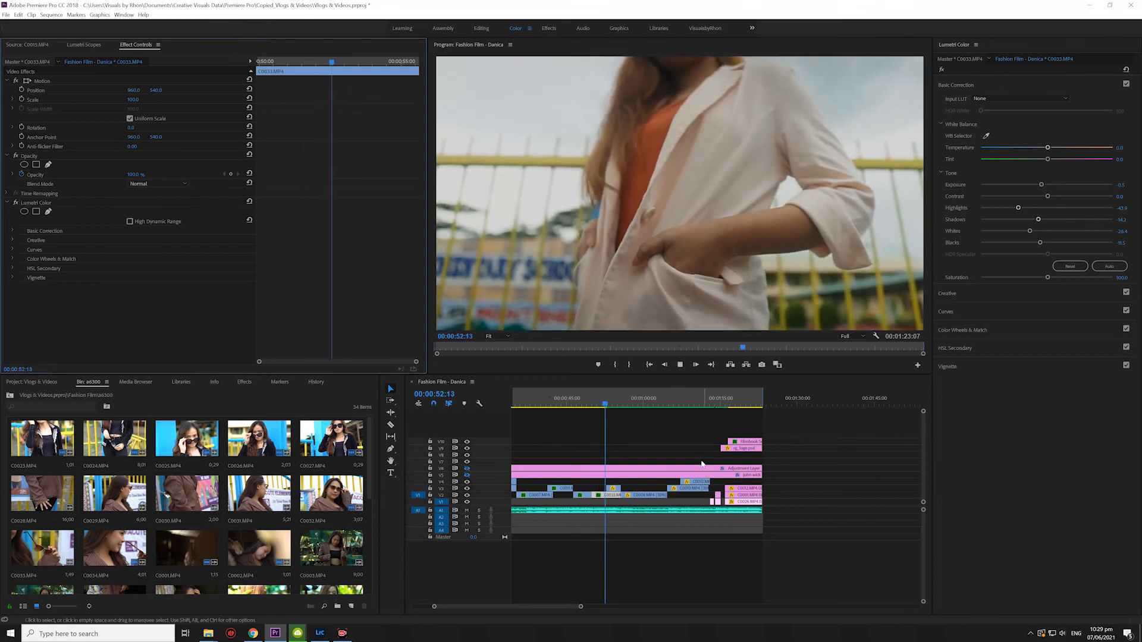
{"action": "key", "text": "space"}
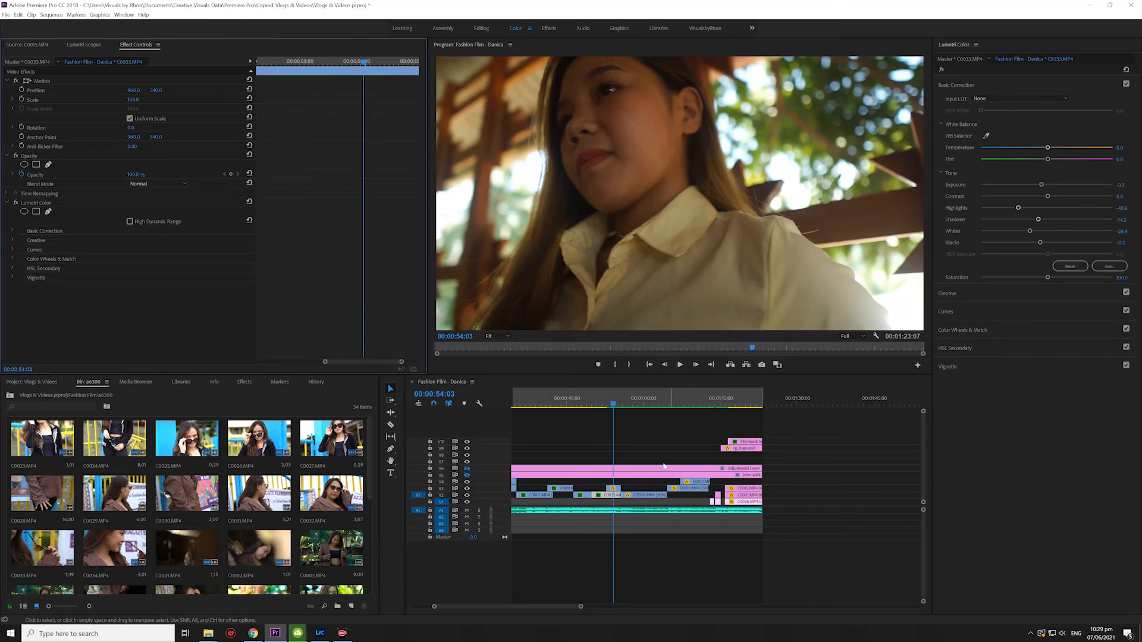
Step: Grade the cream-shirt close-up with Exposure 0.3, Highlights about -34, Shadows about 17, slightly raised Whites and lowered Blacks, and play it back from the jacket clip
{"action": "left_click", "coordinate": [613, 404]}
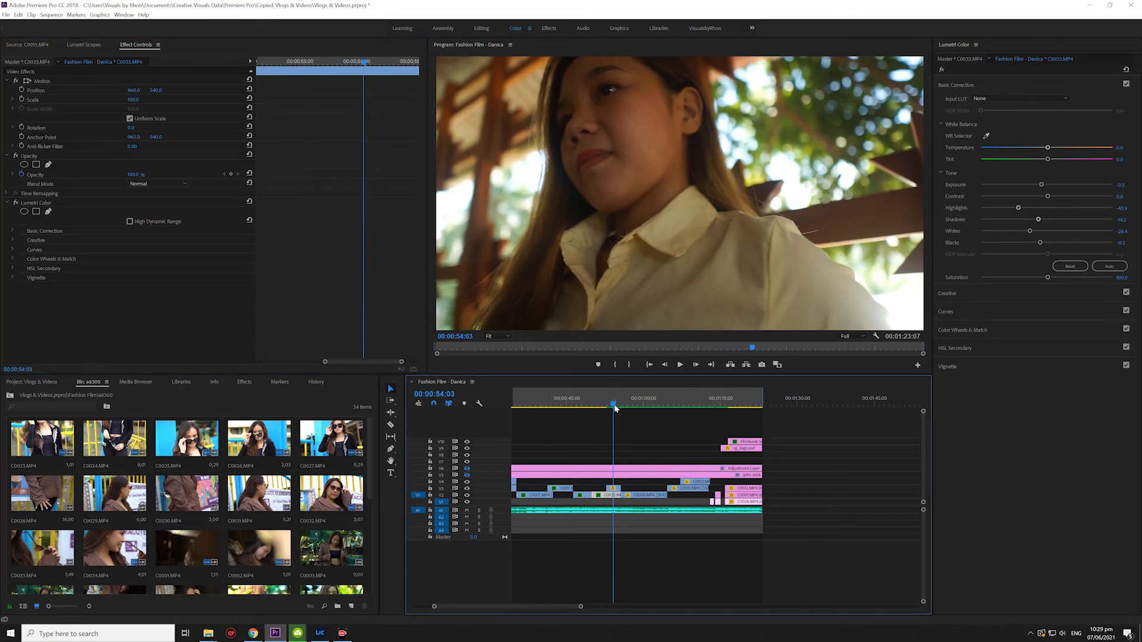
{"action": "key", "text": "="}
{"action": "left_click", "coordinate": [722, 489]}
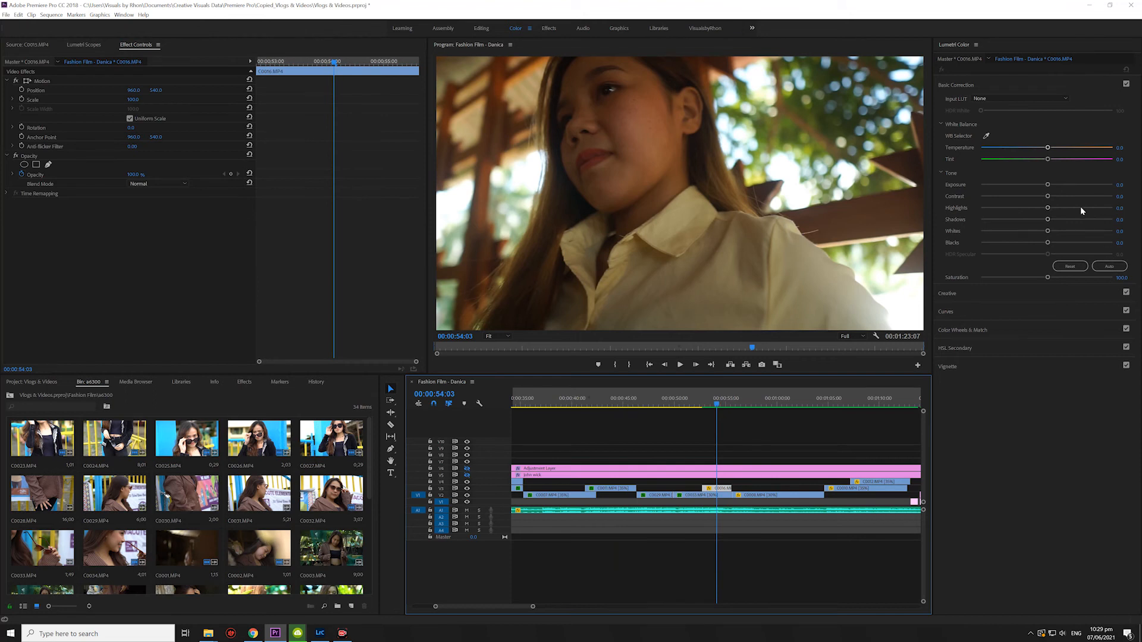
{"action": "left_click", "coordinate": [1048, 185]}
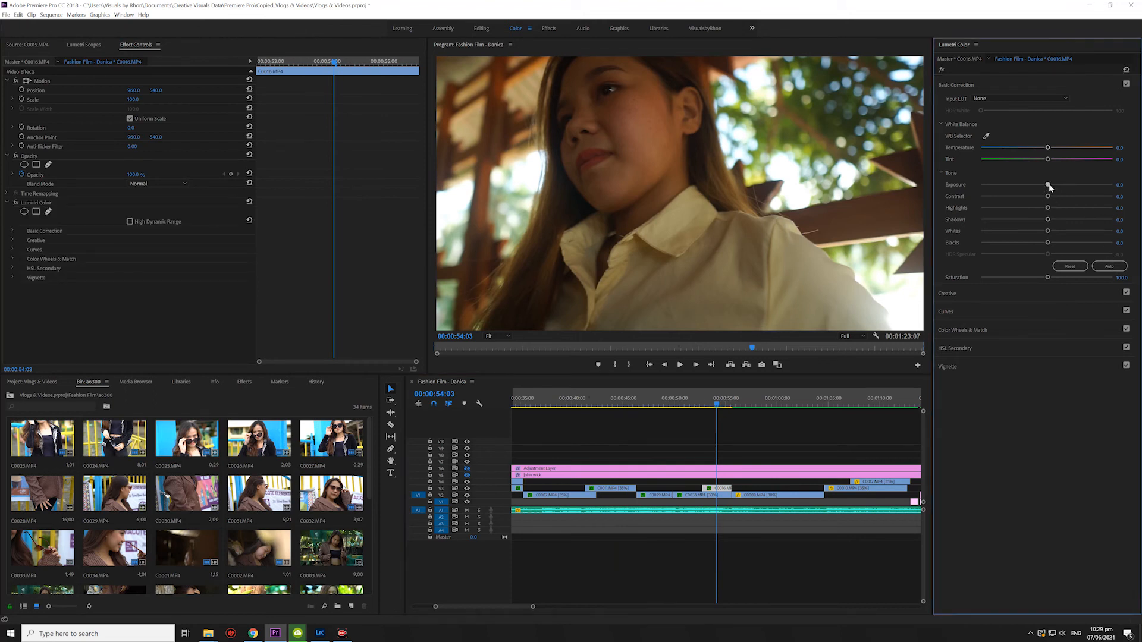
{"action": "left_click_drag", "start_coordinate": [1050, 187], "coordinate": [1058, 222]}
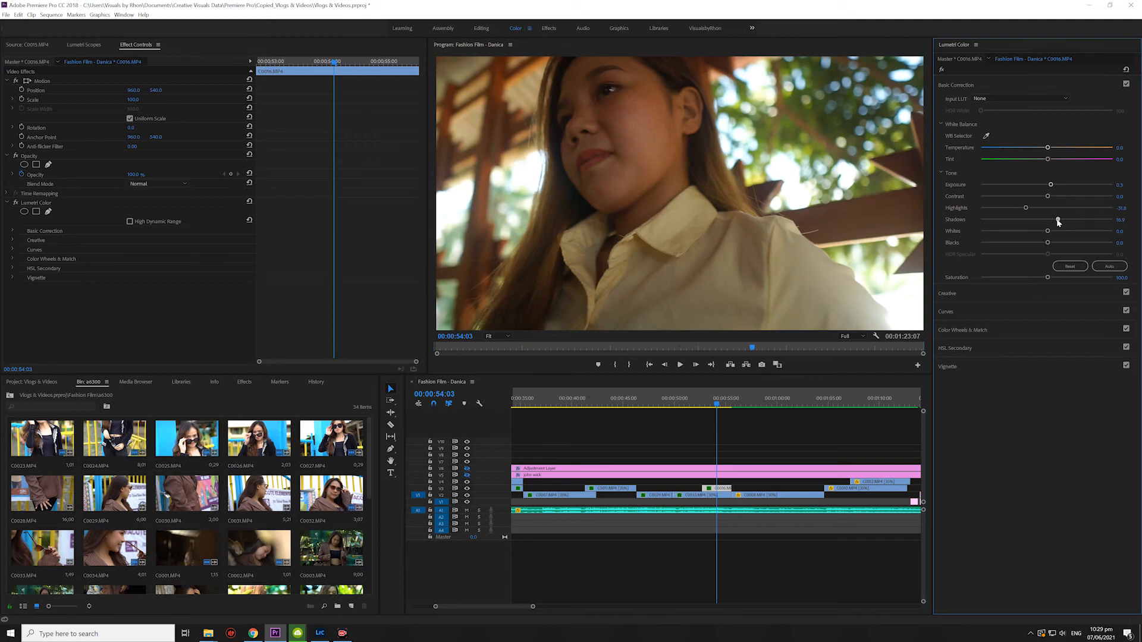
{"action": "left_click_drag", "start_coordinate": [1048, 244], "coordinate": [1051, 233]}
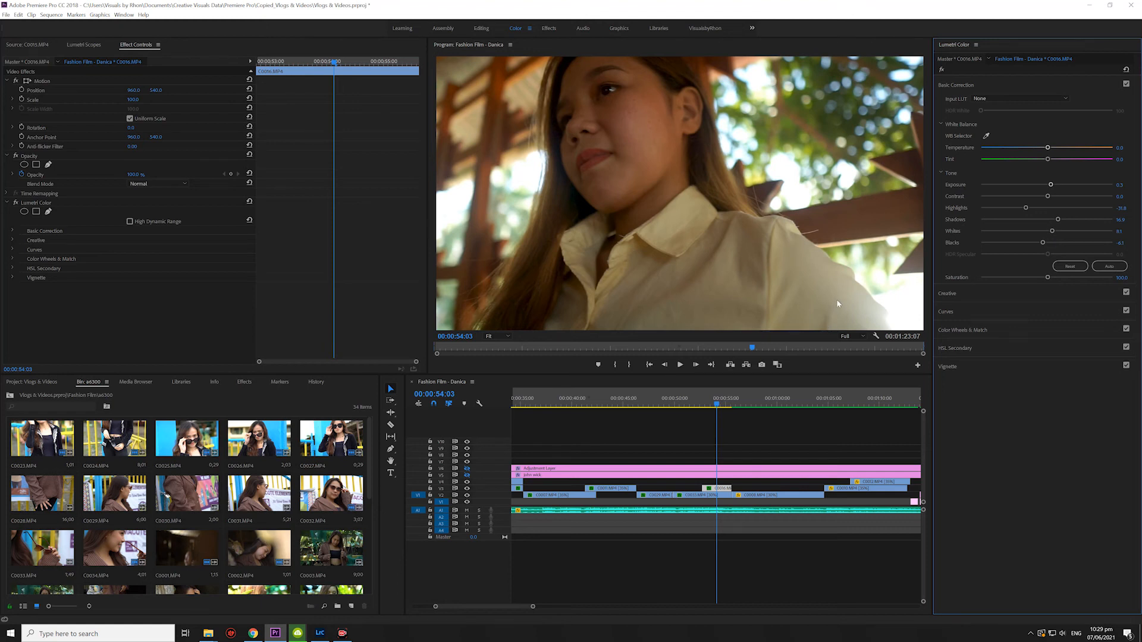
{"action": "left_click_drag", "start_coordinate": [717, 405], "coordinate": [688, 406]}
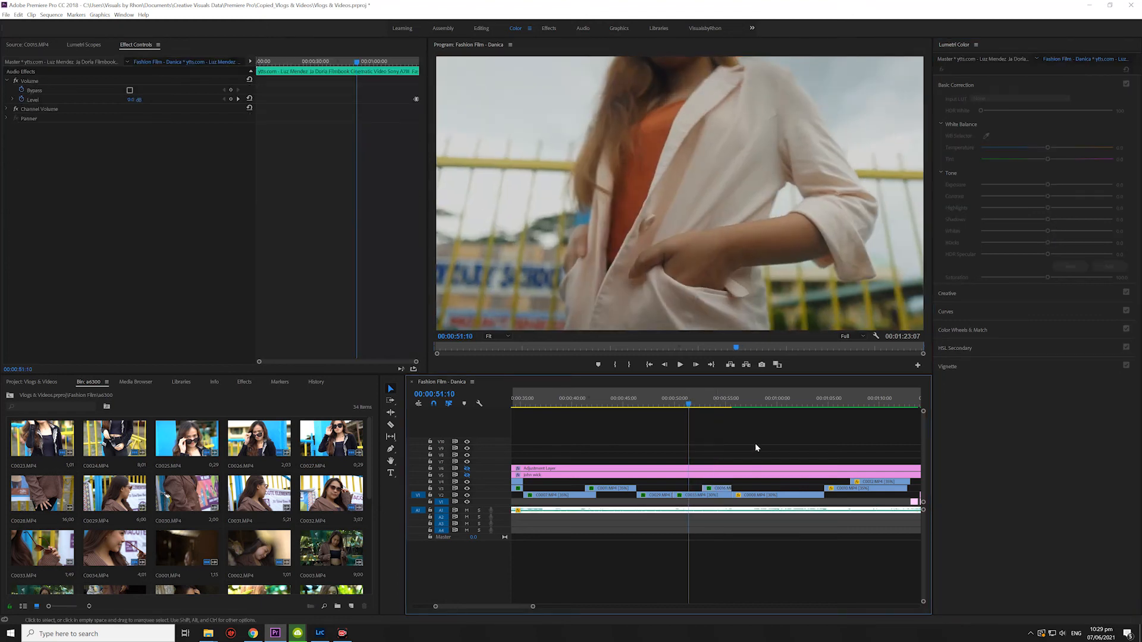
{"action": "key", "text": "space"}
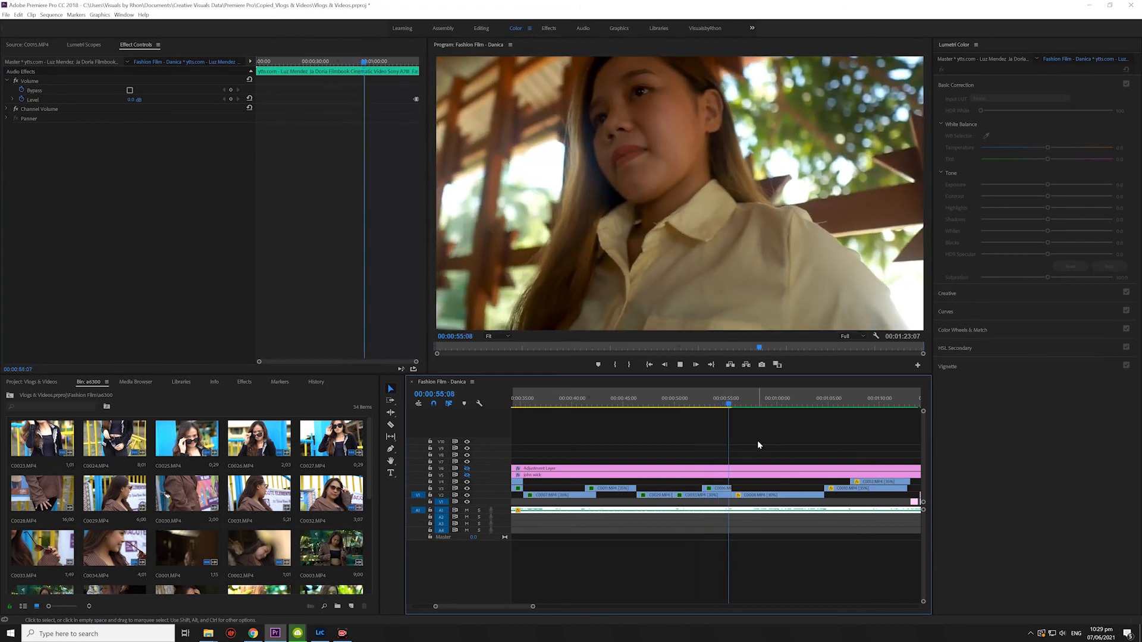
Step: Grade the clip of the woman among green foliage with Exposure -0.4, Highlights about -33, Shadows about -11, Whites about -20, lowered Blacks and Temperature about 9.5
{"action": "left_click", "coordinate": [784, 498]}
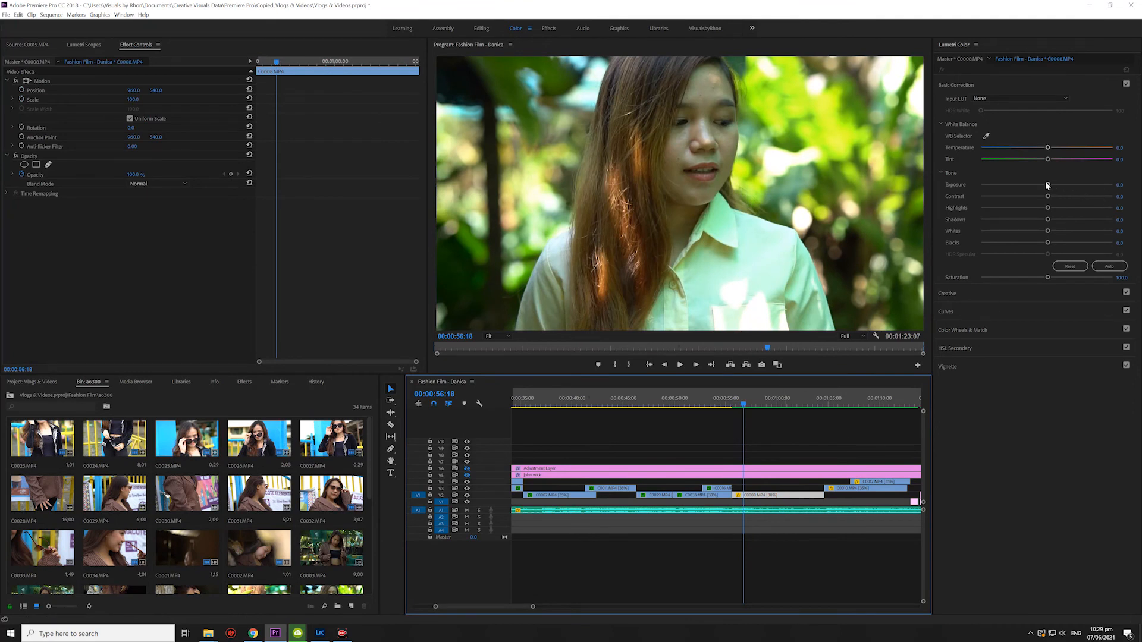
{"action": "left_click_drag", "start_coordinate": [1047, 185], "coordinate": [1042, 185]}
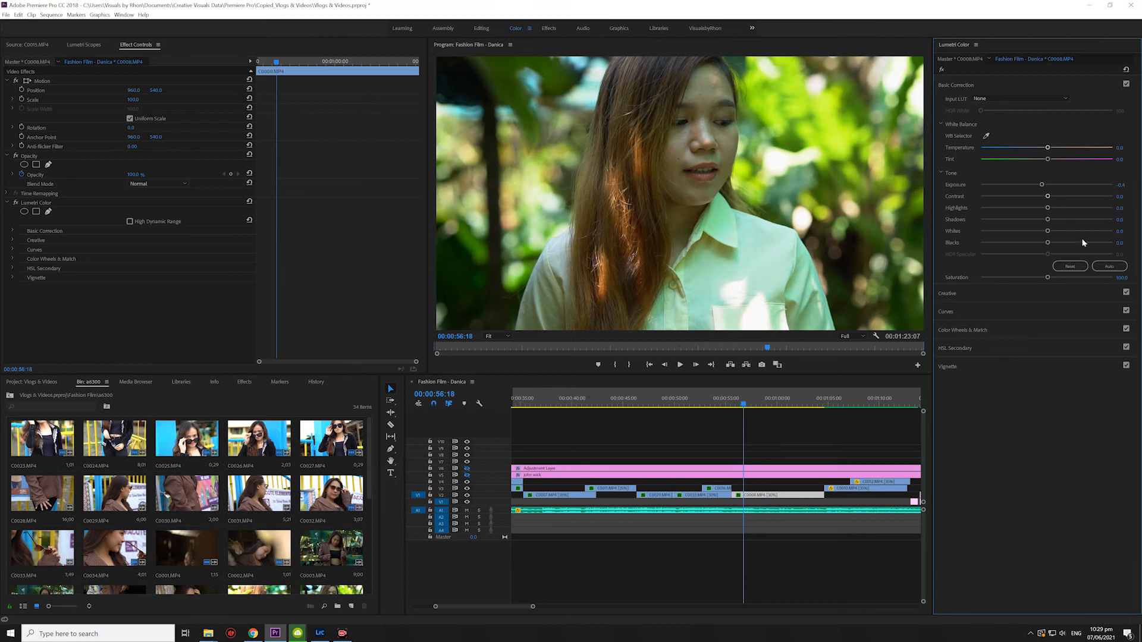
{"action": "left_click_drag", "start_coordinate": [1049, 209], "coordinate": [1027, 209]}
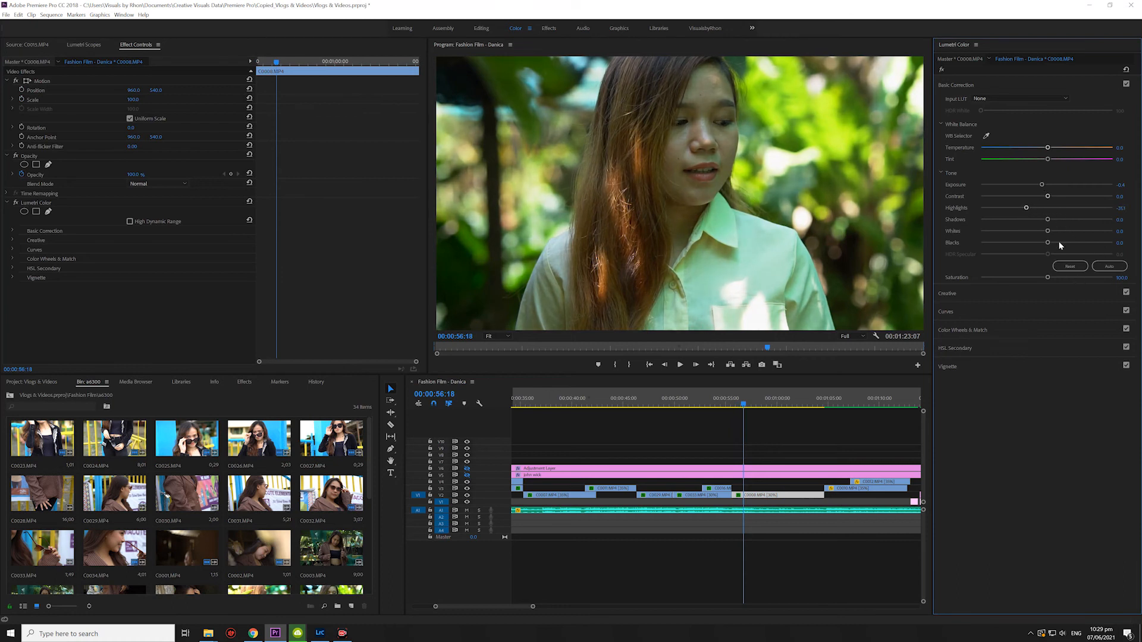
{"action": "left_click_drag", "start_coordinate": [1048, 222], "coordinate": [1038, 220]}
{"action": "mouse_move", "coordinate": [1047, 231]}
{"action": "left_mouse_down"}
{"action": "mouse_move", "coordinate": [1025, 243]}
{"action": "mouse_move", "coordinate": [1042, 245]}
{"action": "left_mouse_up"}
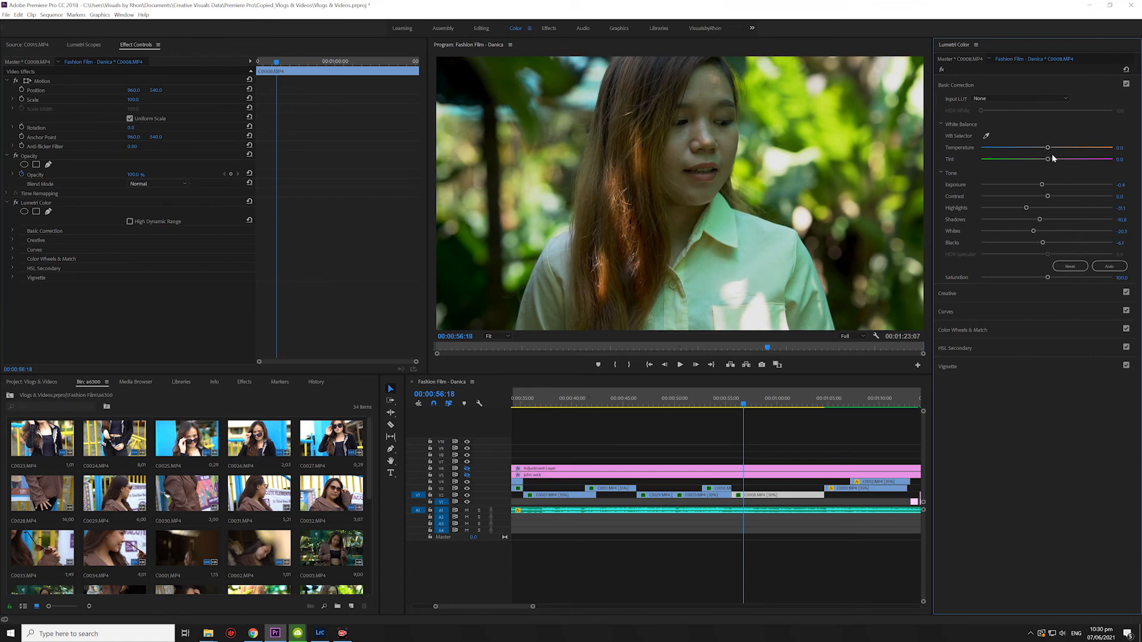
{"action": "left_click_drag", "start_coordinate": [1048, 148], "coordinate": [1053, 148]}
Step: Play across the cut into the graded foliage clip and save the project
{"action": "left_click", "coordinate": [724, 409]}
{"action": "key", "text": "space"}
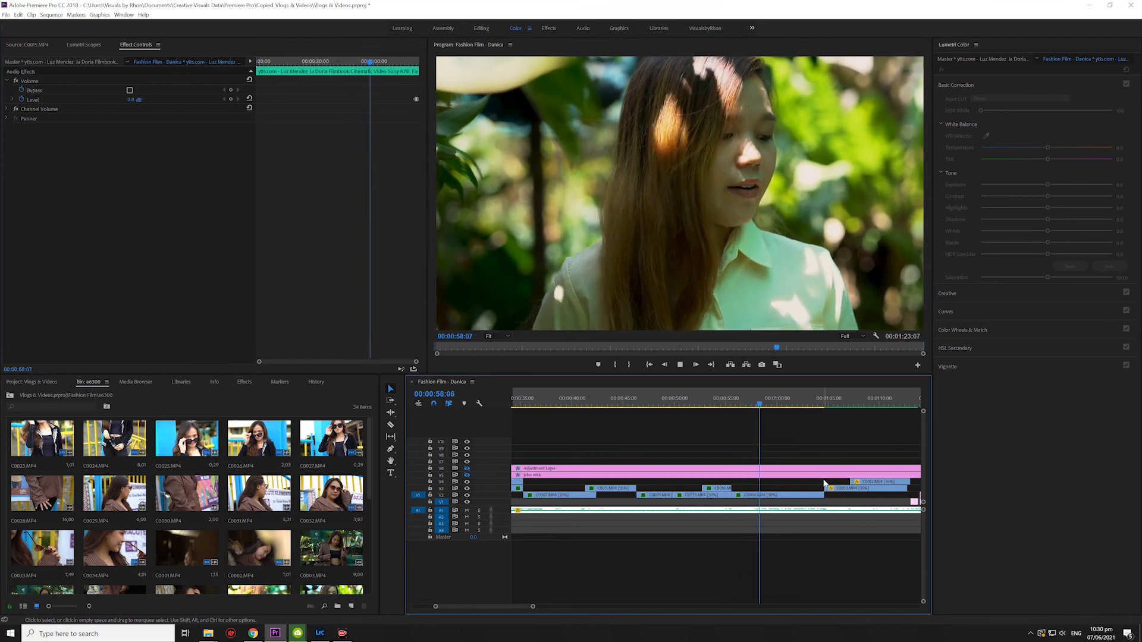
{"action": "key", "text": "space"}
{"action": "left_click_drag", "start_coordinate": [521, 607], "coordinate": [528, 606]}
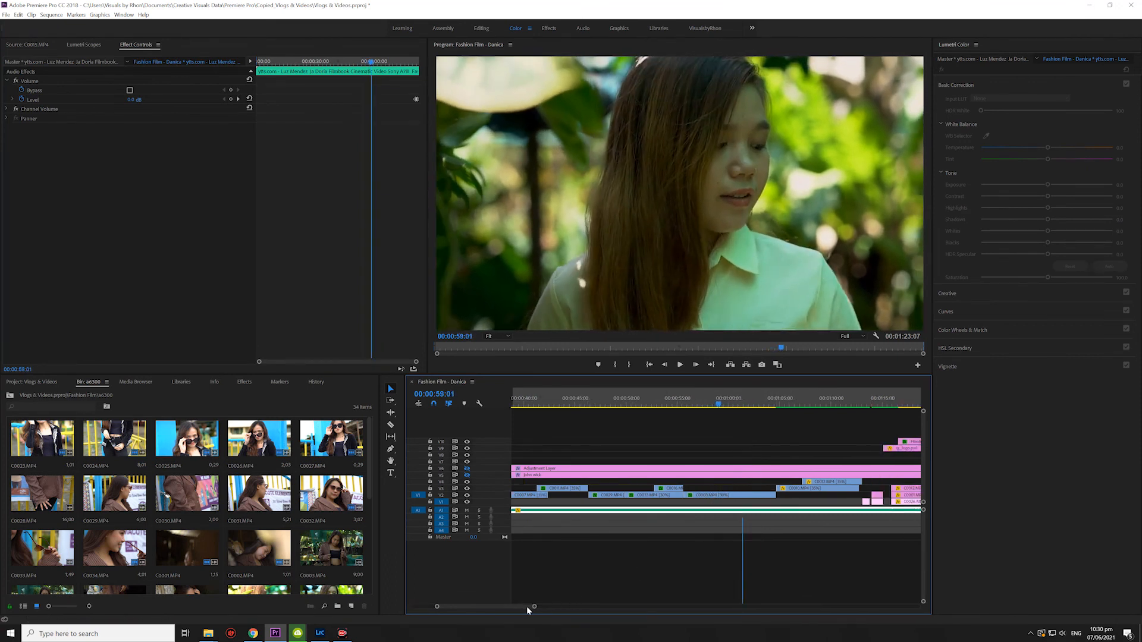
{"action": "left_click", "coordinate": [676, 496]}
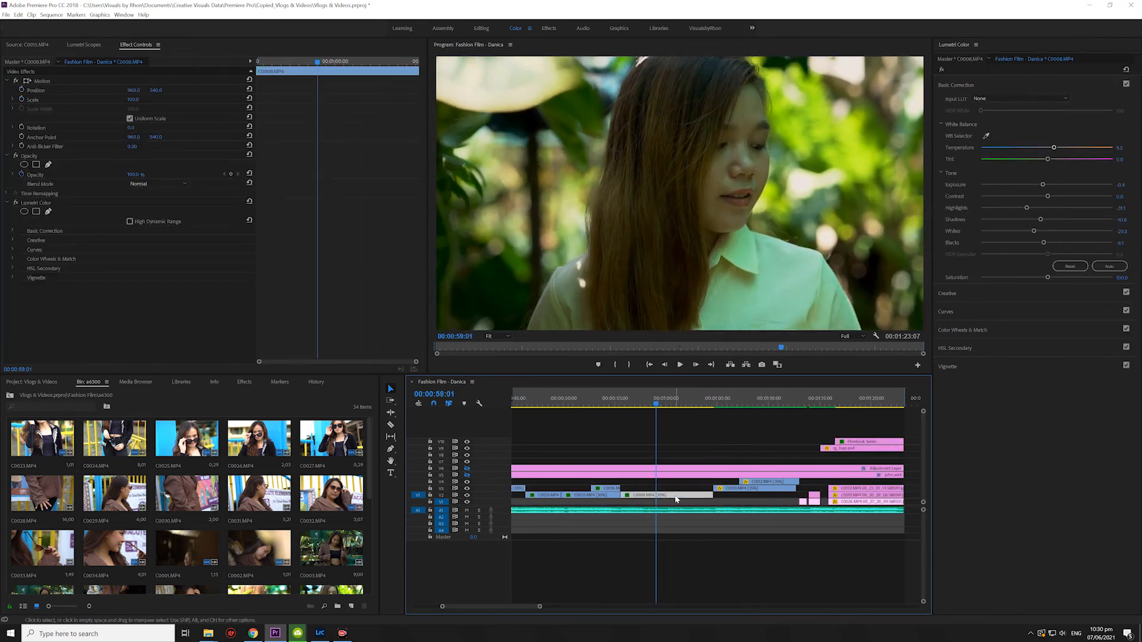
{"action": "key", "text": "ctrl+s"}
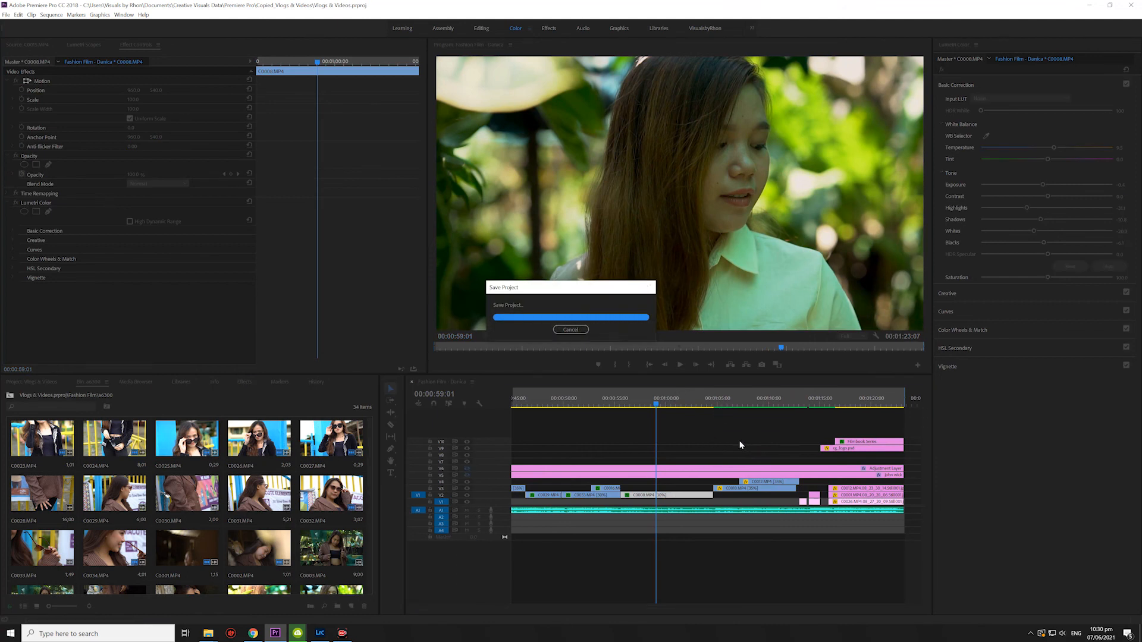
Step: Grade the hand-and-shirt close-up clip with Exposure -0.3, Highlights about -23, Shadows about -15, Whites about -22 and Blacks about -10
{"action": "key", "text": "space"}
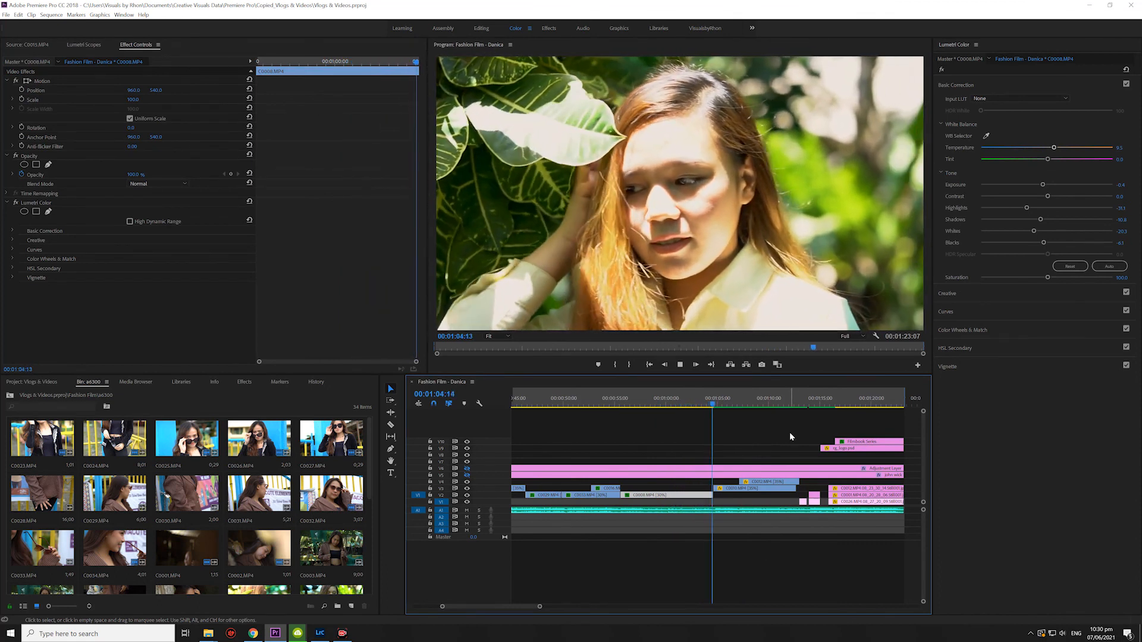
{"action": "key", "text": "space"}
{"action": "left_click", "coordinate": [751, 488]}
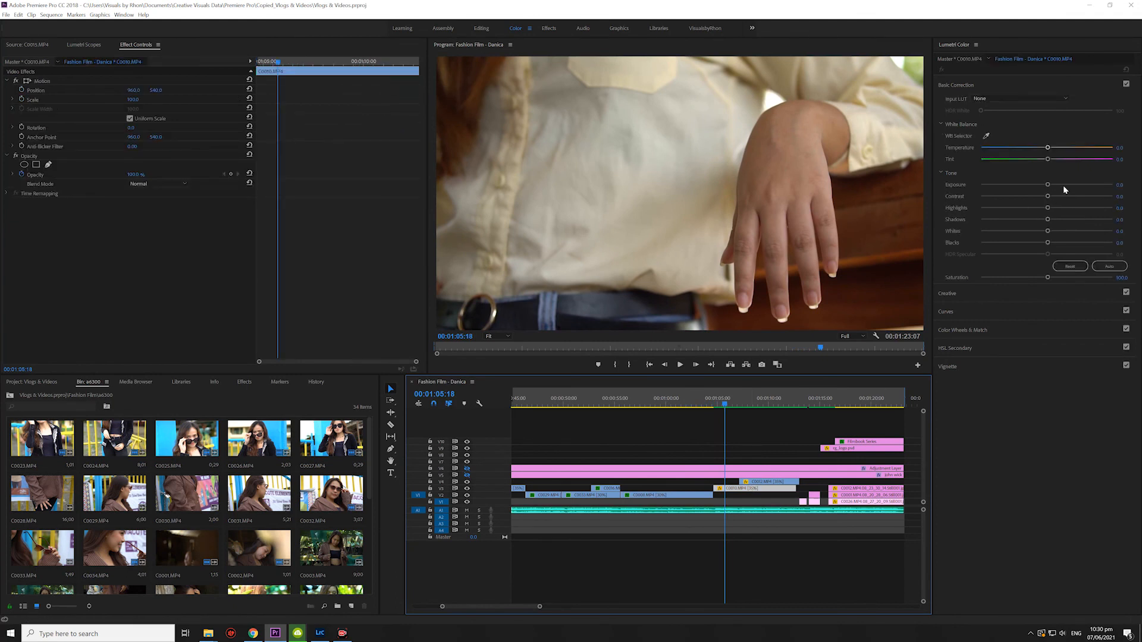
{"action": "left_click", "coordinate": [1047, 184]}
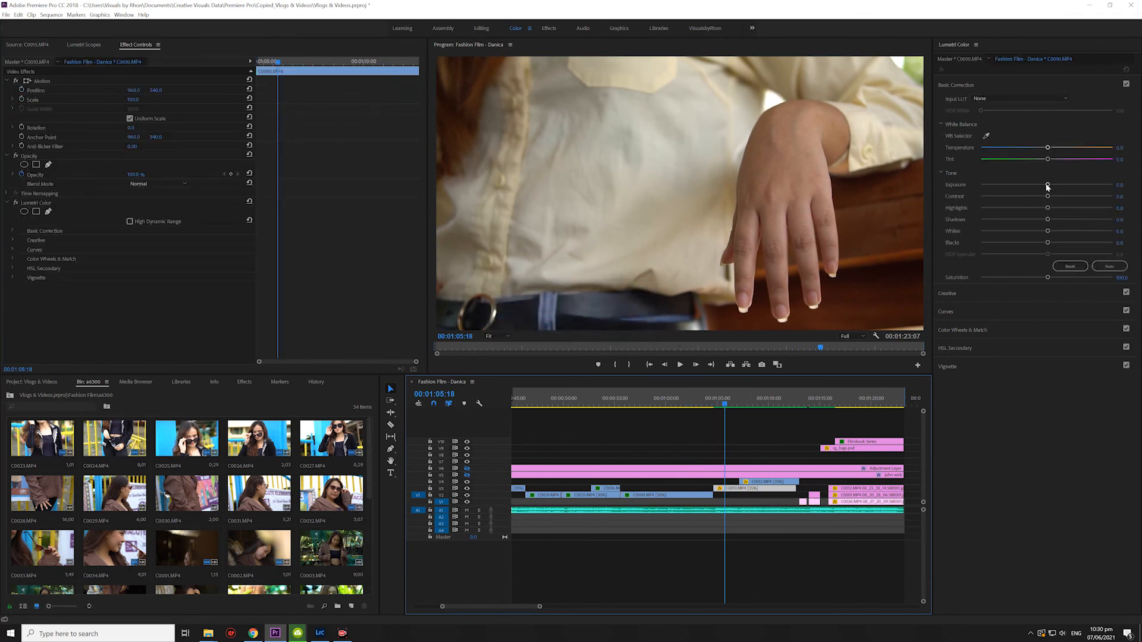
{"action": "left_click_drag", "start_coordinate": [1047, 186], "coordinate": [1045, 186]}
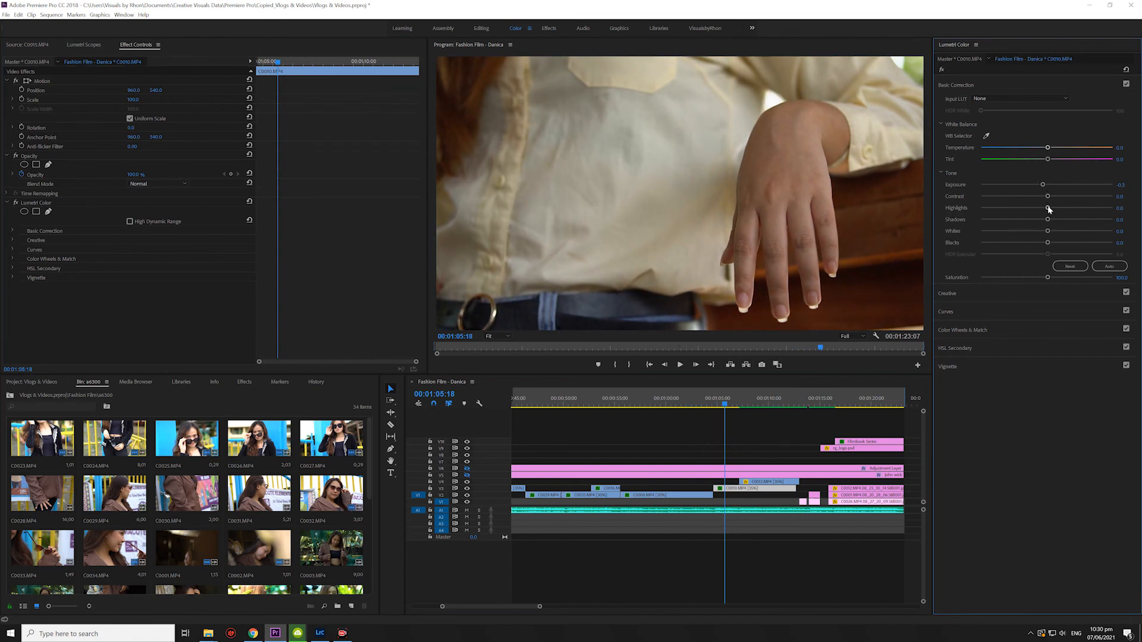
{"action": "left_click_drag", "start_coordinate": [1048, 208], "coordinate": [1039, 244]}
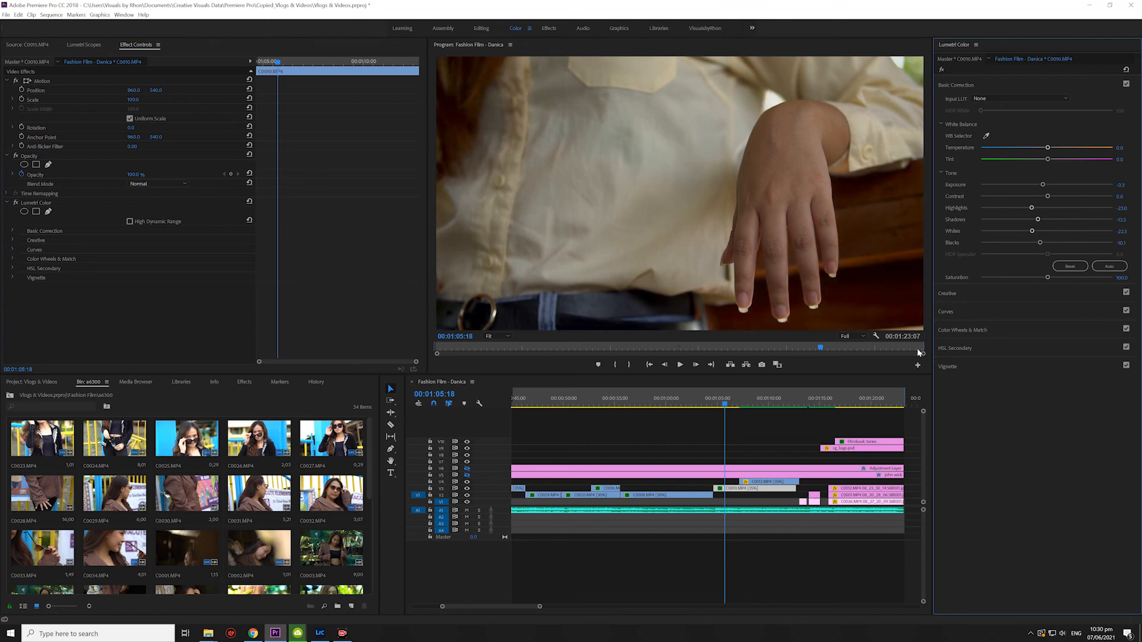
Step: Grade the following clip of the woman by the wooden railing with Exposure -0.5, Highlights about -29, Shadows about -13, and lowered Whites and Blacks
{"action": "key", "text": "space"}
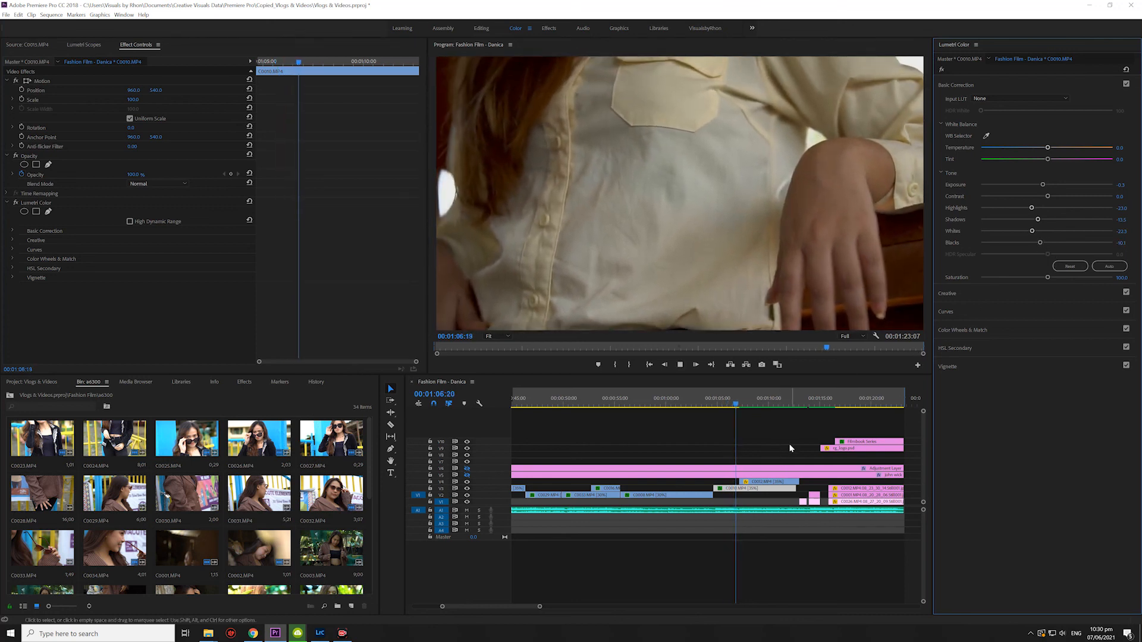
{"action": "key", "text": "space"}
{"action": "left_click", "coordinate": [776, 482]}
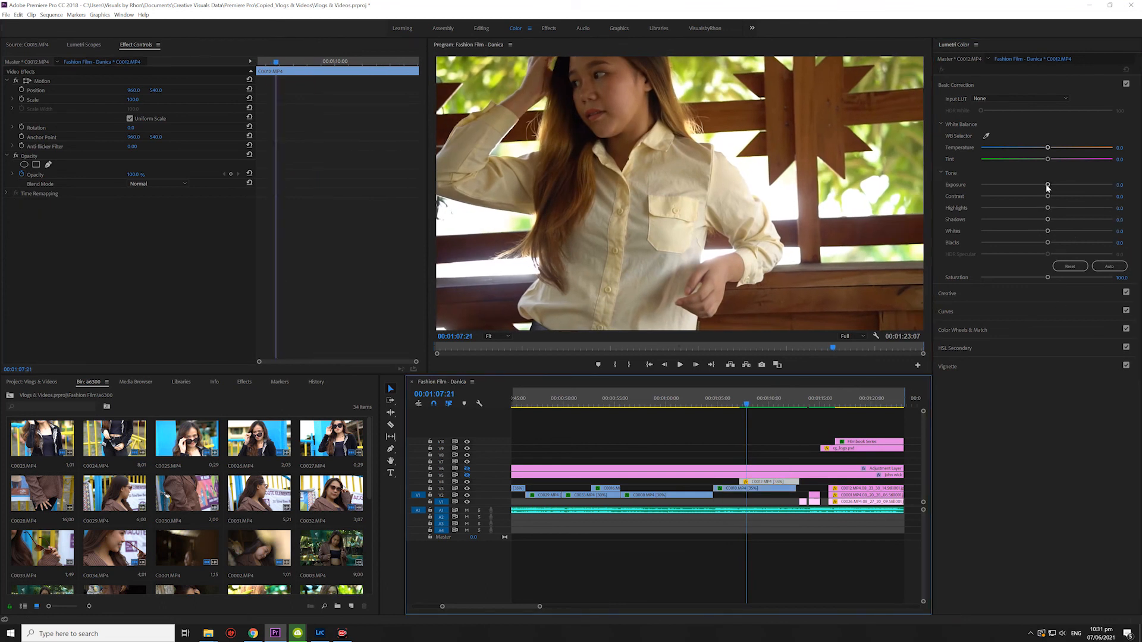
{"action": "left_click_drag", "start_coordinate": [1047, 186], "coordinate": [1038, 221]}
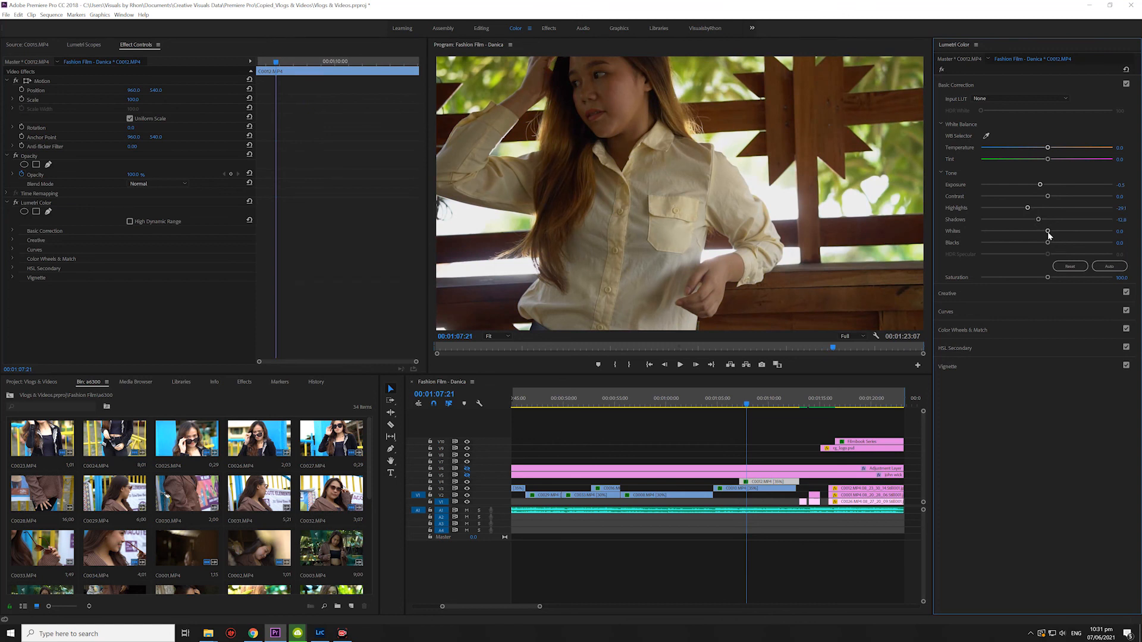
{"action": "left_click_drag", "start_coordinate": [1048, 231], "coordinate": [1035, 233]}
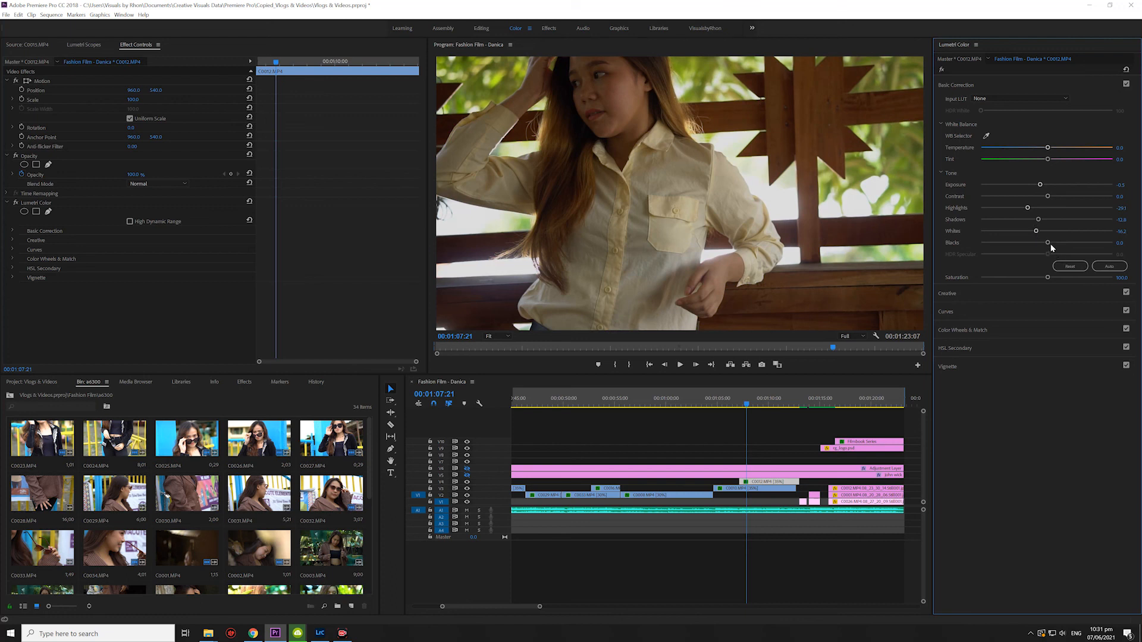
{"action": "left_click_drag", "start_coordinate": [1047, 243], "coordinate": [1042, 243]}
Step: Play from the hand close-up through the graded railing clip to the Filmbook Series end title
{"action": "left_click_drag", "start_coordinate": [746, 405], "coordinate": [732, 407]}
{"action": "key", "text": "space"}
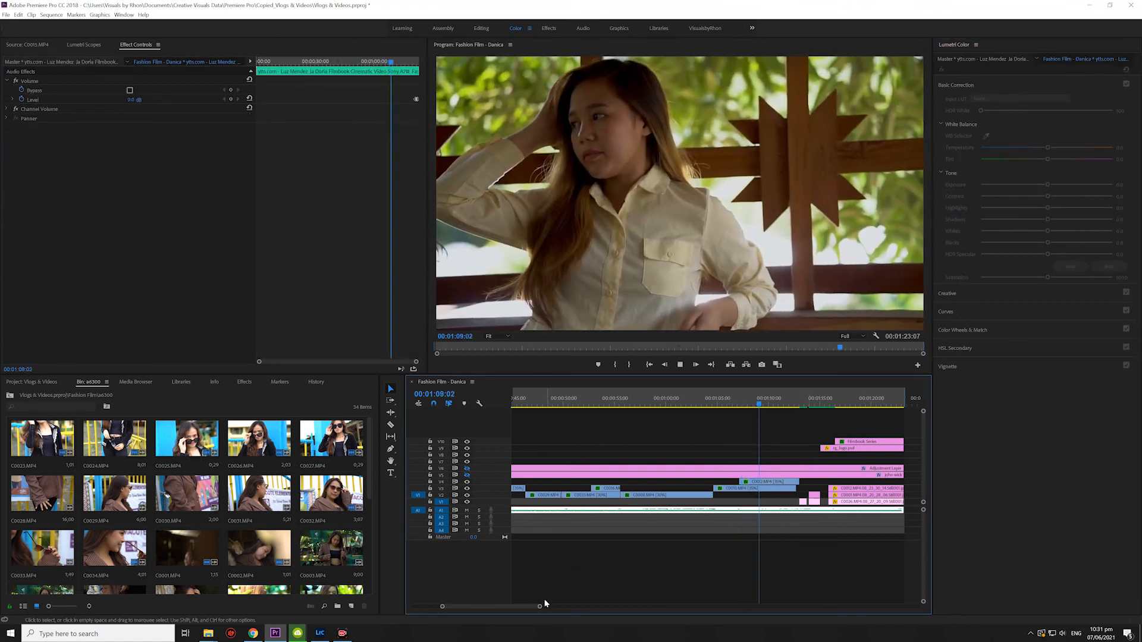
{"action": "left_click_drag", "start_coordinate": [539, 606], "coordinate": [559, 607]}
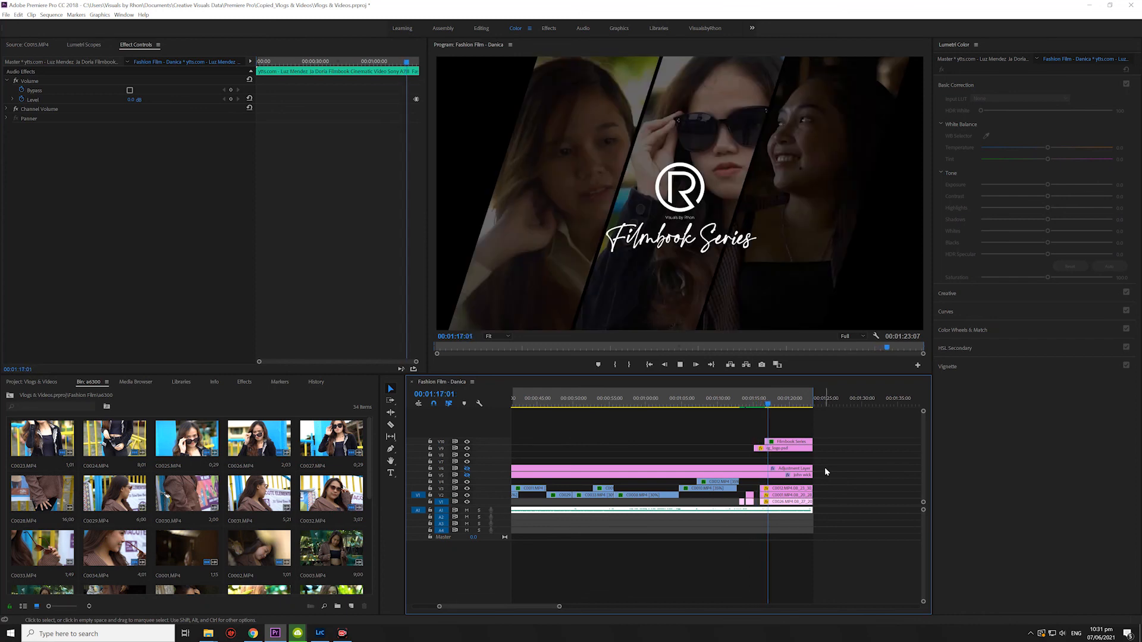
{"action": "key", "text": "space"}
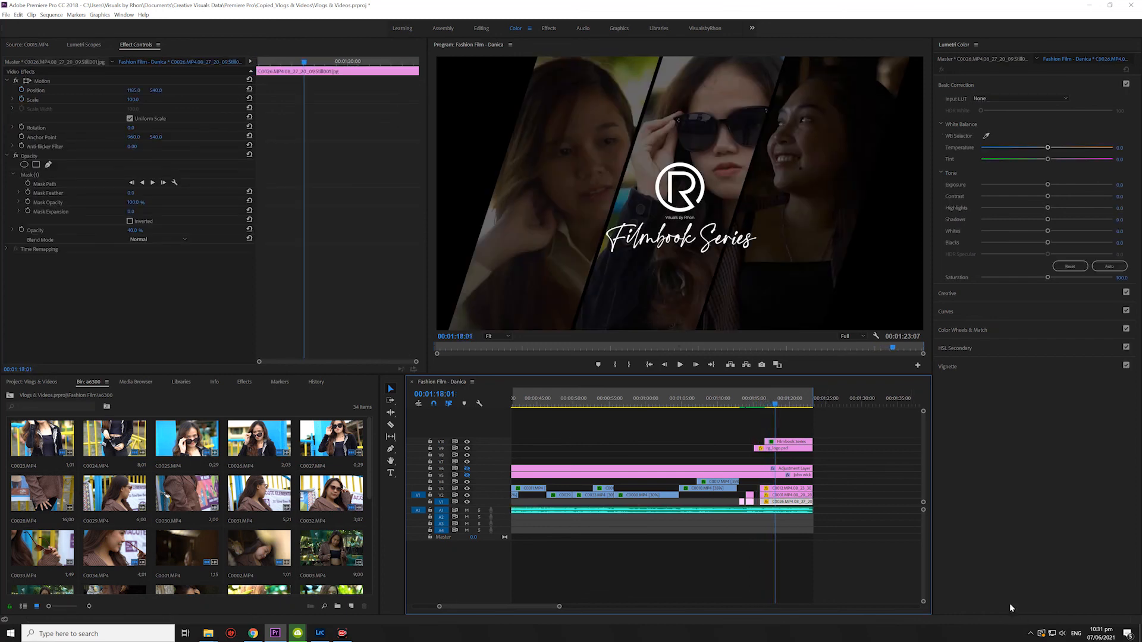